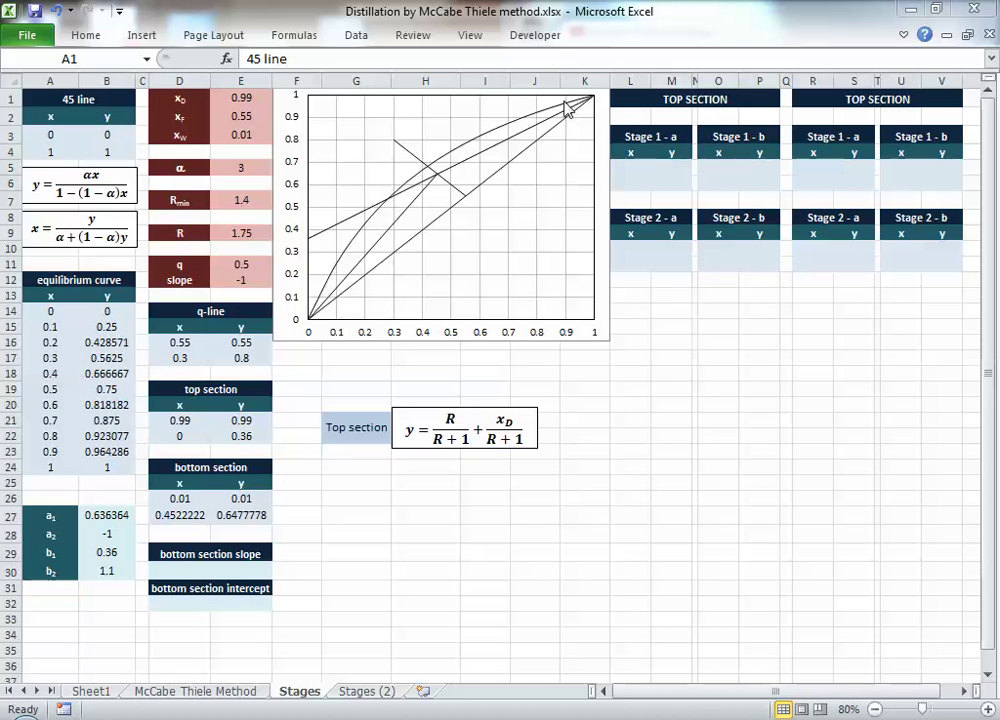
# Step: Make both the x and y of Stage 1 - a's first point (L5 and M5) reference xD with =E1
pyautogui.moveTo(567, 109)
pyautogui.click(633, 166)
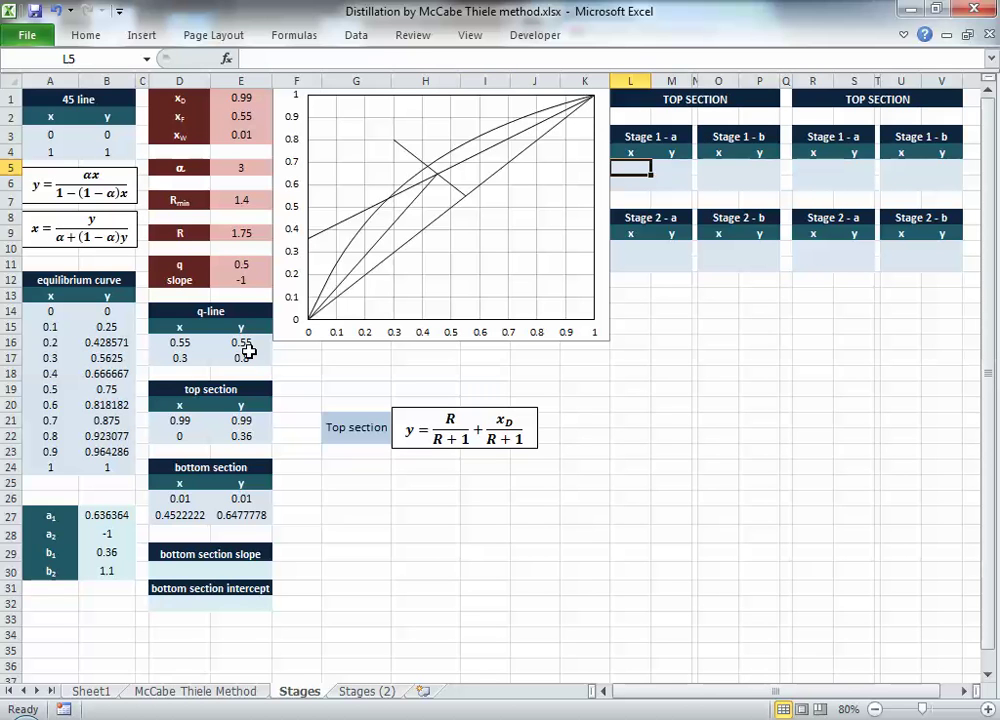
pyautogui.write('=')
pyautogui.click(232, 94)
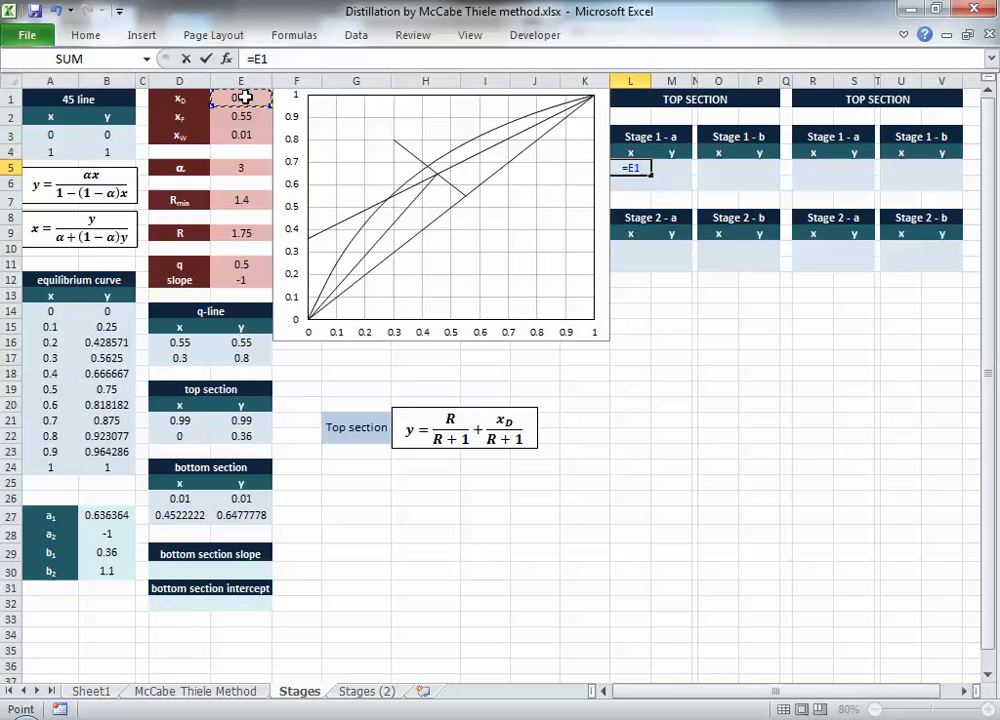
pyautogui.press('Tab')
pyautogui.write('=E1')
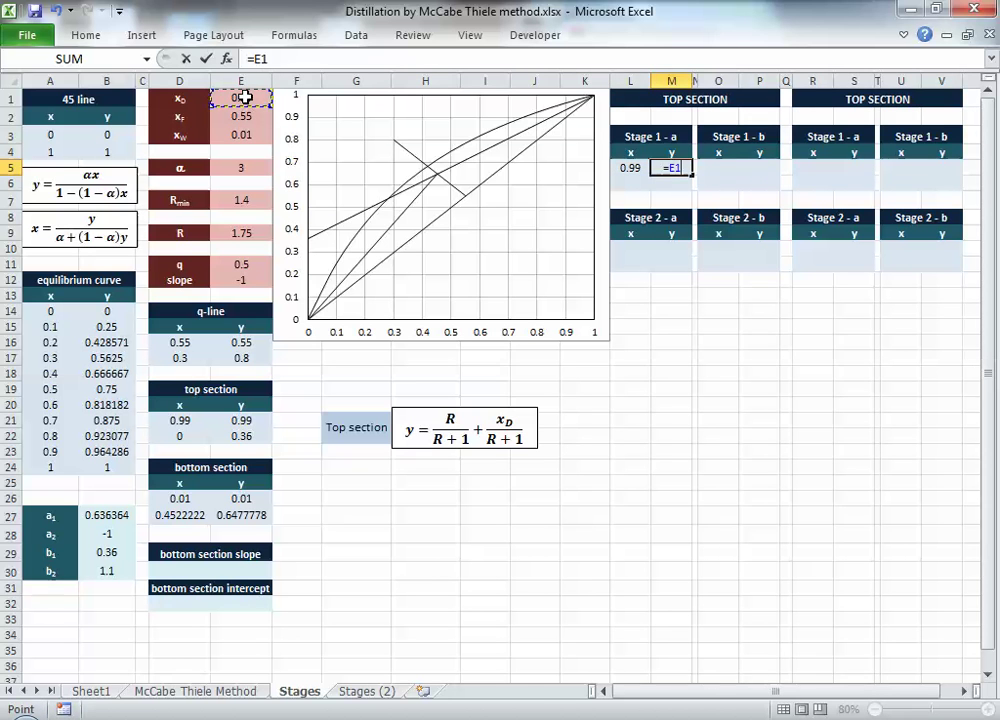
pyautogui.press('Return')
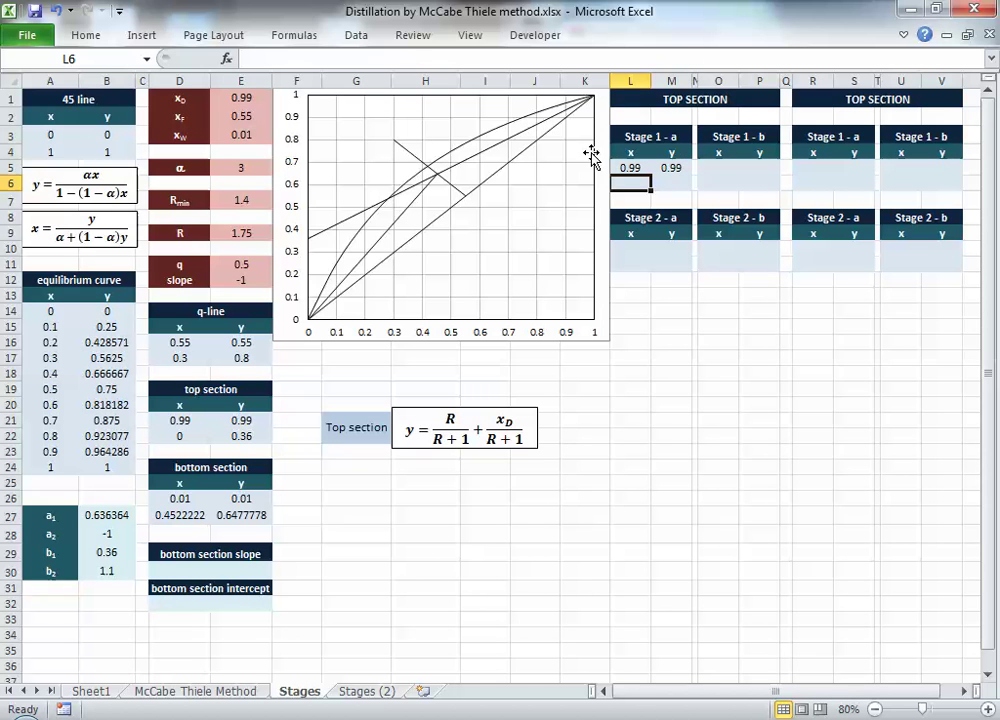
# Step: Set the second y of Stage 1 - a (M6) equal to the first y with =M5
pyautogui.click(658, 182)
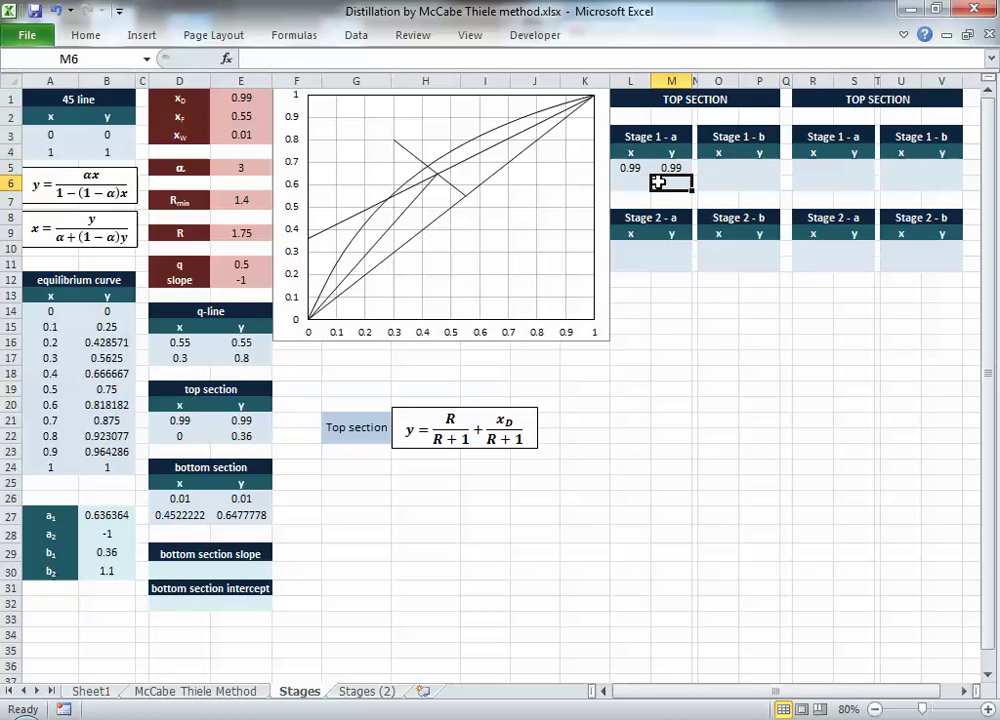
pyautogui.write('=')
pyautogui.press('Up')
pyautogui.press('Left')
pyautogui.press('Right')
pyautogui.hotkey('shift', 'Tab')
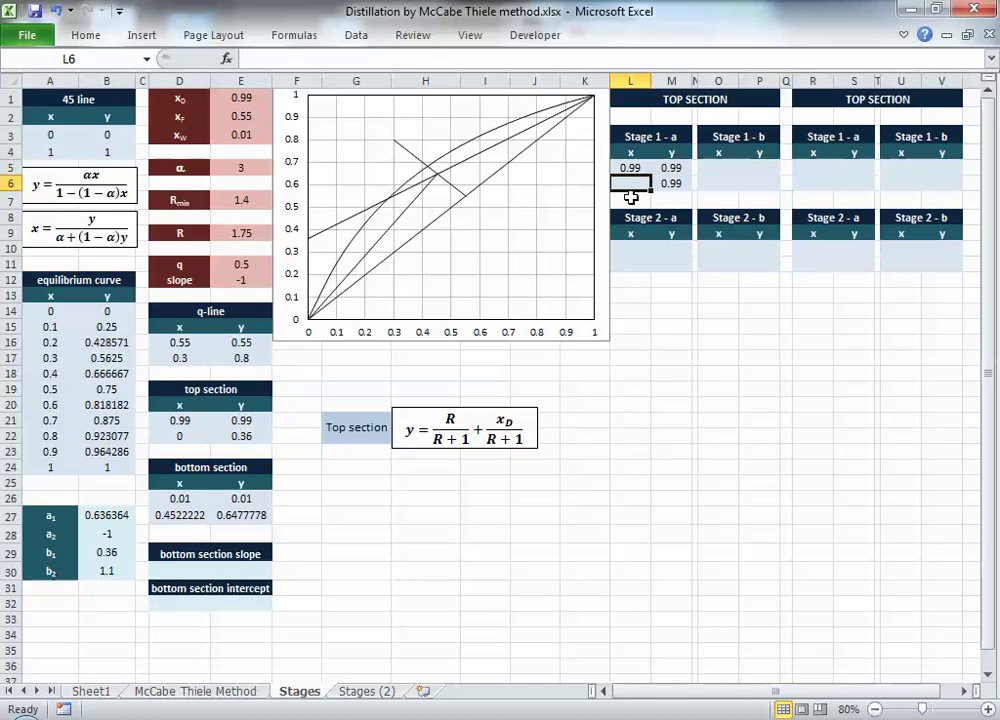
# Step: Compute the second x of Stage 1 - a (L6) from the equilibrium equation as =M6/($E$5+(1-$E$5)*M6)
pyautogui.write('=')
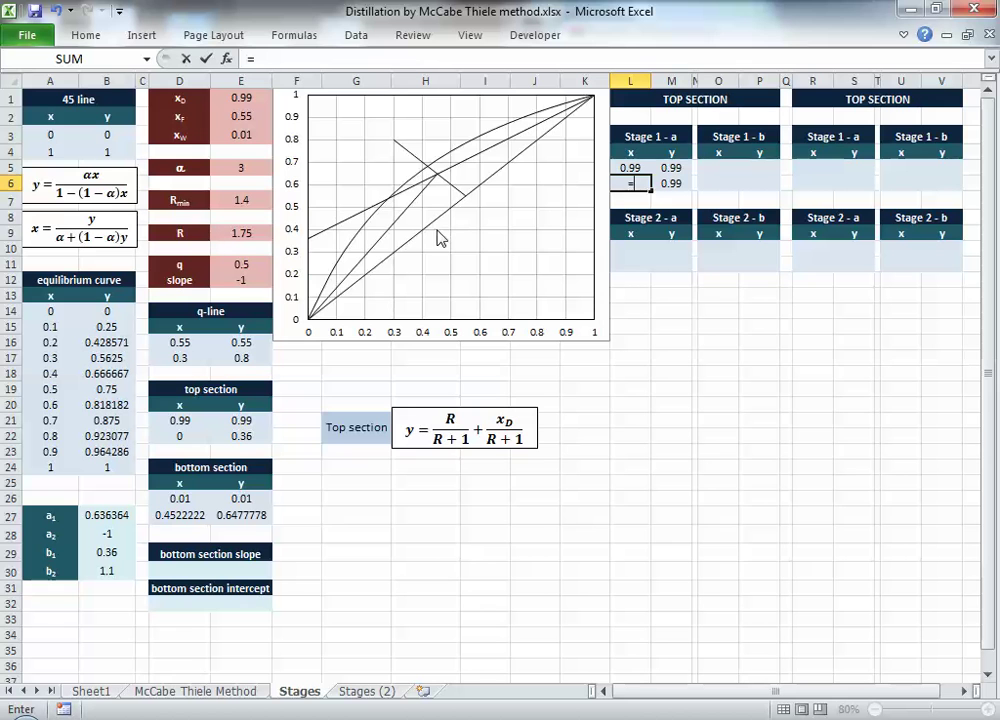
pyautogui.click(680, 182)
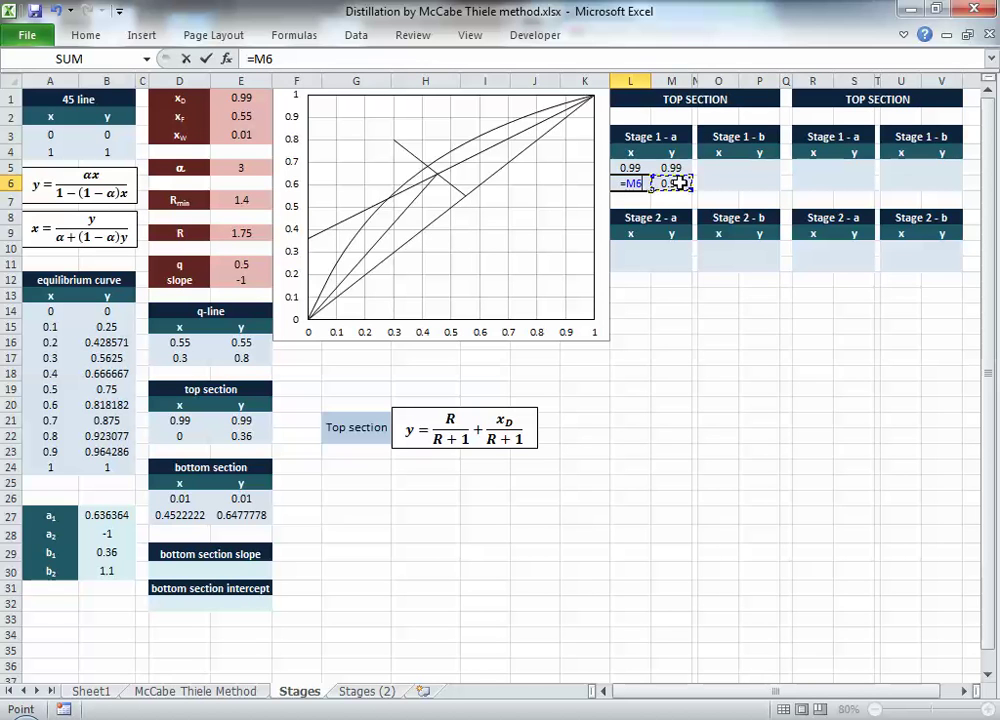
pyautogui.write('/(')
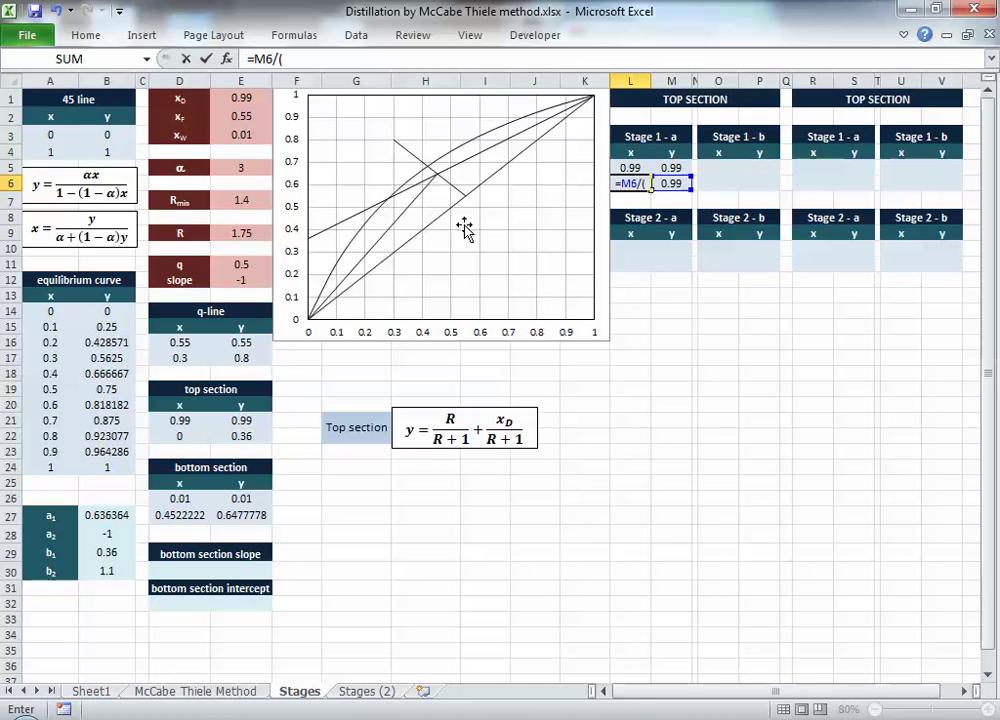
pyautogui.click(240, 173)
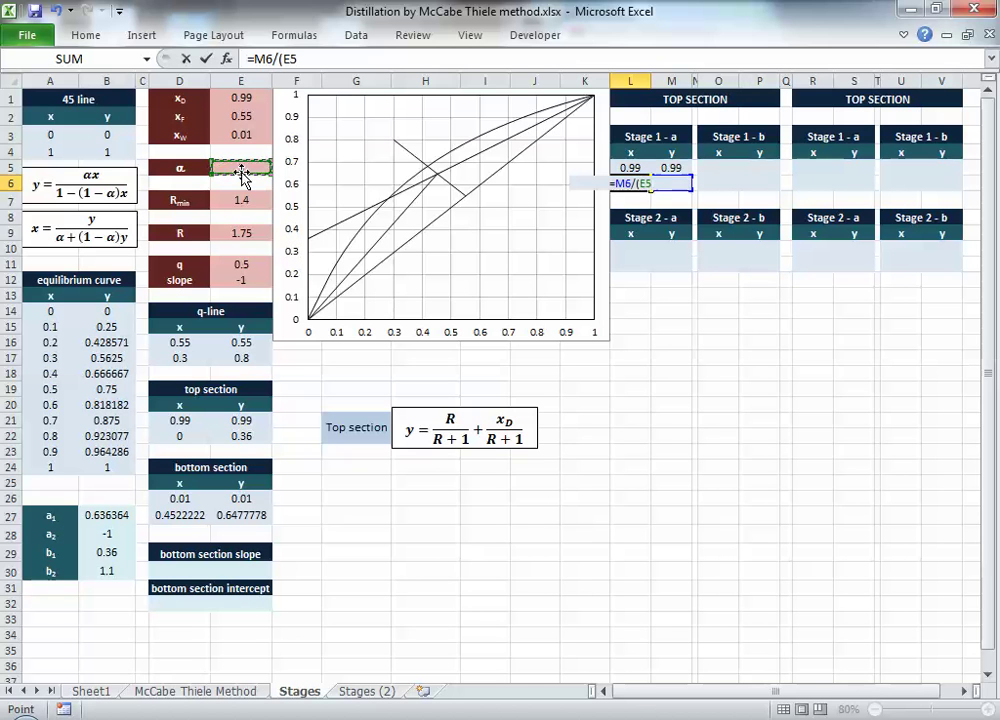
pyautogui.press('F4')
pyautogui.write('+')
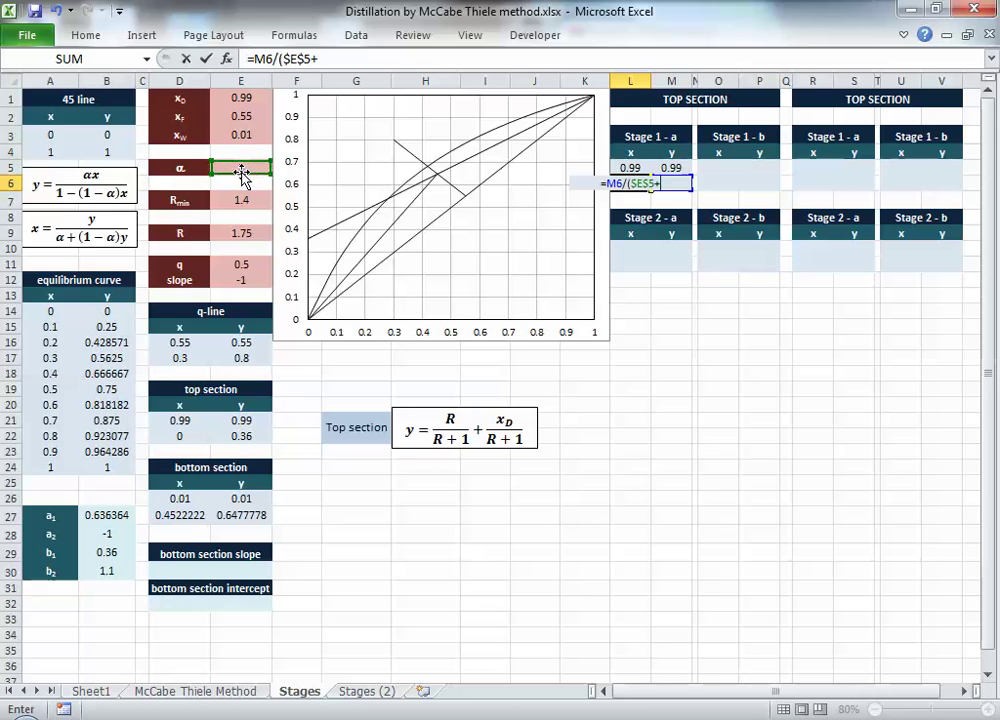
pyautogui.write('(1-')
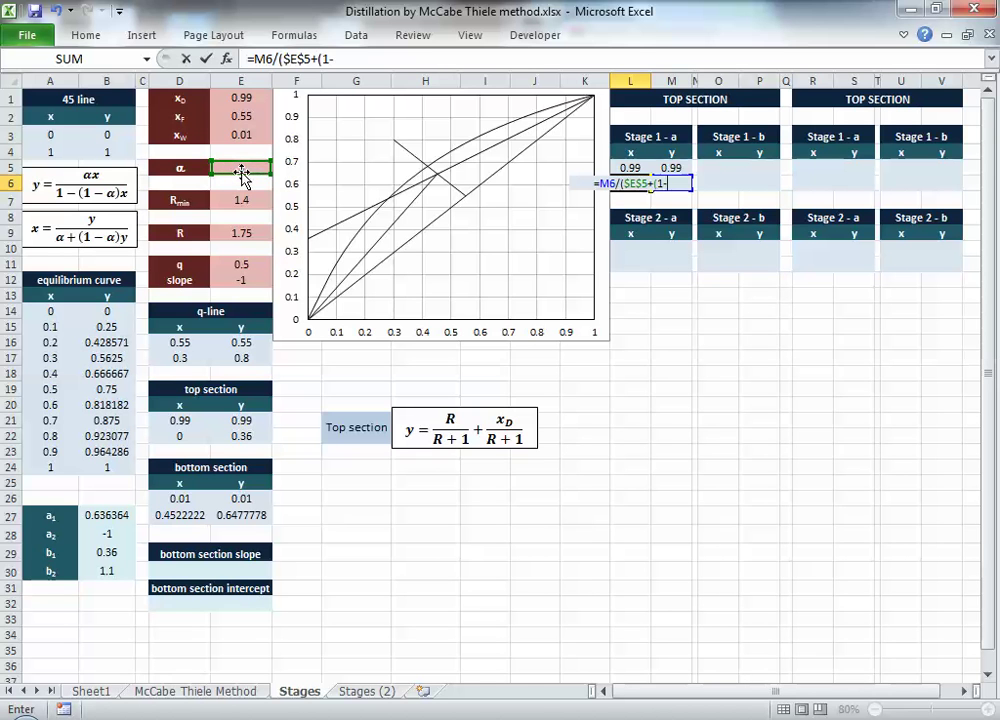
pyautogui.click(242, 173)
pyautogui.press('F4')
pyautogui.write(')')
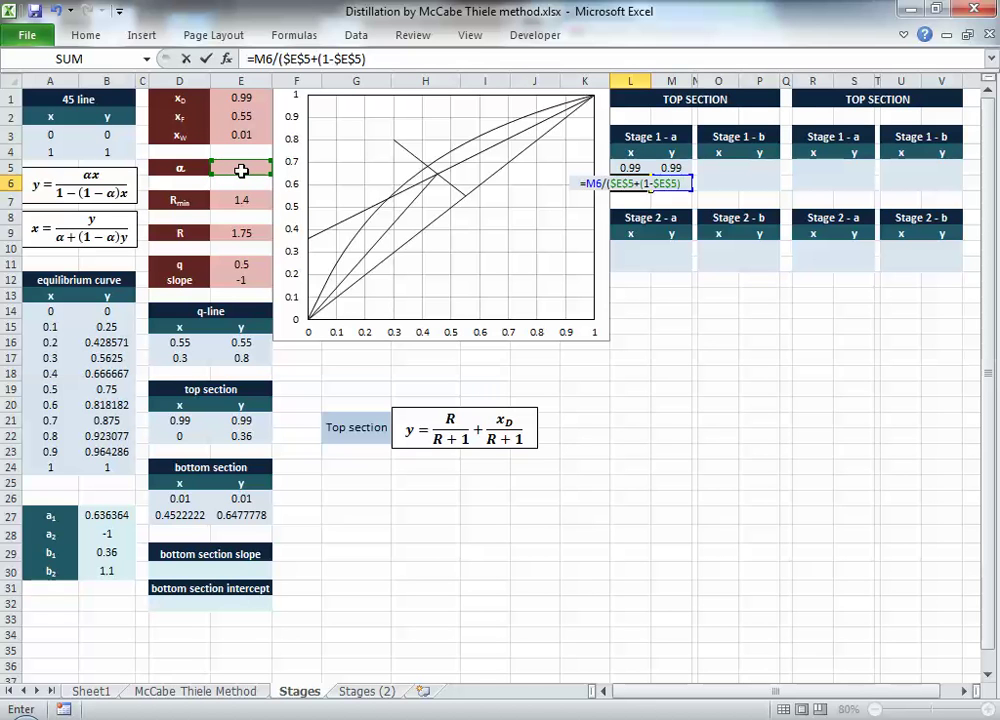
pyautogui.write('*')
pyautogui.press('Right')
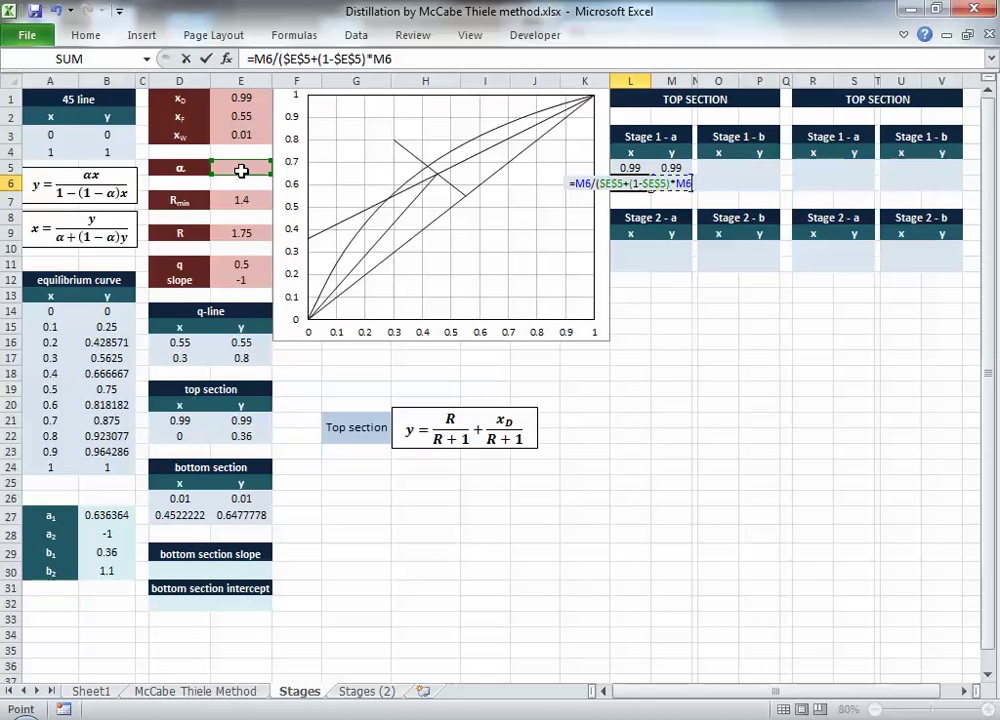
pyautogui.press('Tab')
# Step: Link Stage 1 - b's first point to the end of Stage 1 - a: =L6 in O5 and =M6 in P5
pyautogui.press('Tab')
pyautogui.press('Up')
pyautogui.press('Right')
pyautogui.press('Up')
pyautogui.press('Right')
pyautogui.press('Down')
pyautogui.press('Left')
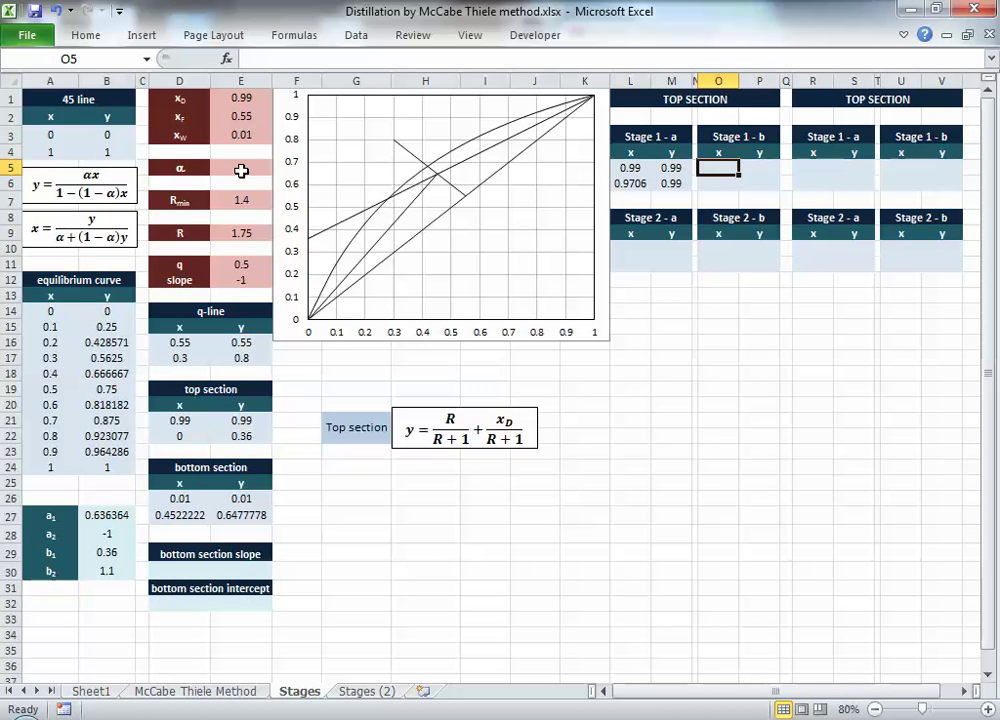
pyautogui.write('=')
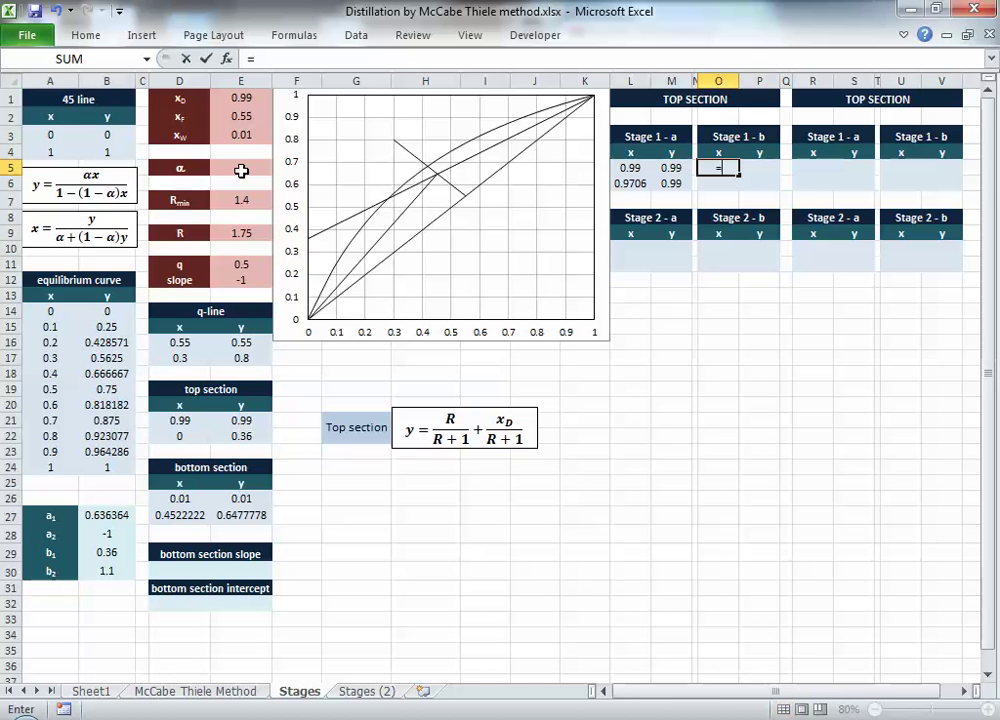
pyautogui.click(630, 184)
pyautogui.press('Tab')
pyautogui.write('=')
pyautogui.click(660, 184)
pyautogui.press('Tab')
# Step: Set the second x of Stage 1 - b (O6) to =O5 and begin a formula for the second y in P6
pyautogui.press('Down')
pyautogui.press('Left')
pyautogui.press('Left')
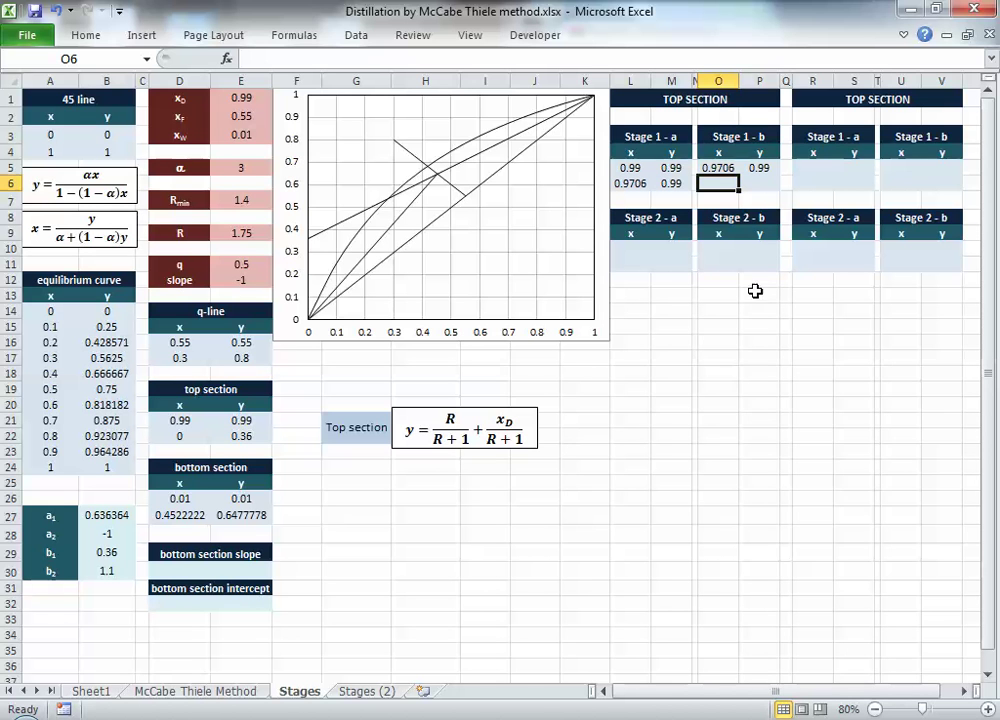
pyautogui.write('=')
pyautogui.press('Up')
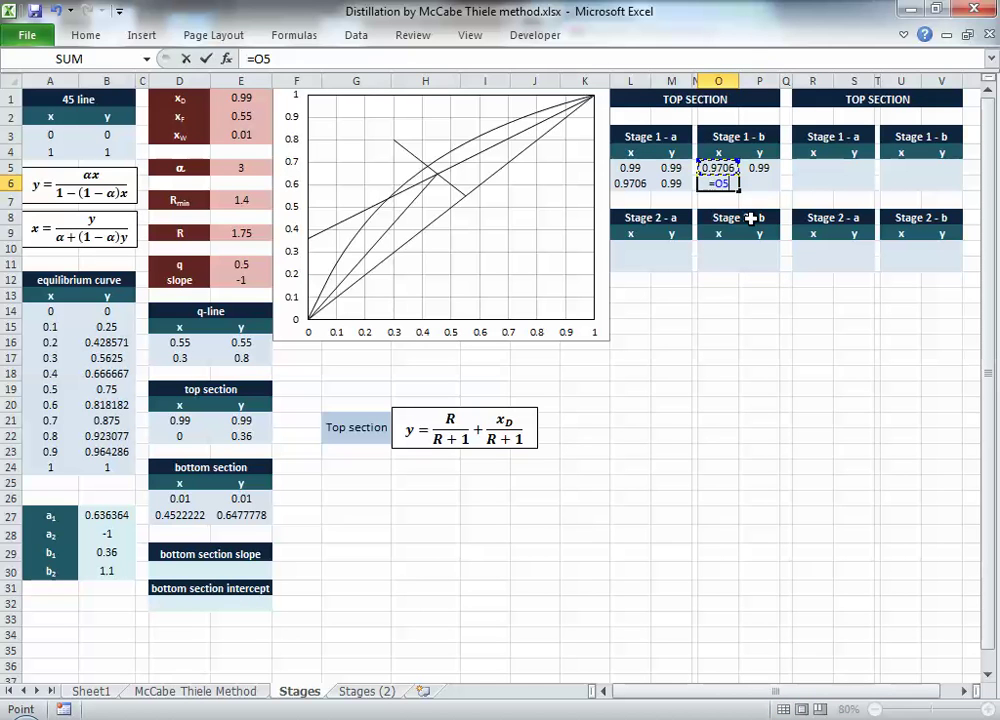
pyautogui.press('Tab')
pyautogui.write('=')
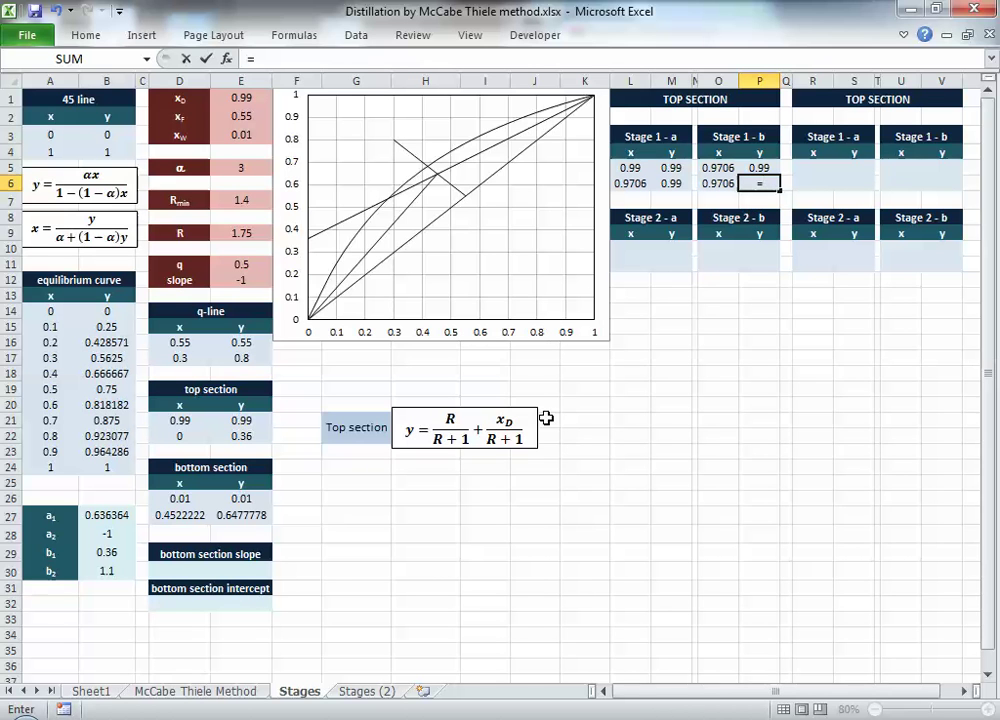
# Step: Insert an x after the R/(R+1) fraction in the Top section equation and reopen P6 for editing
pyautogui.click(442, 440)
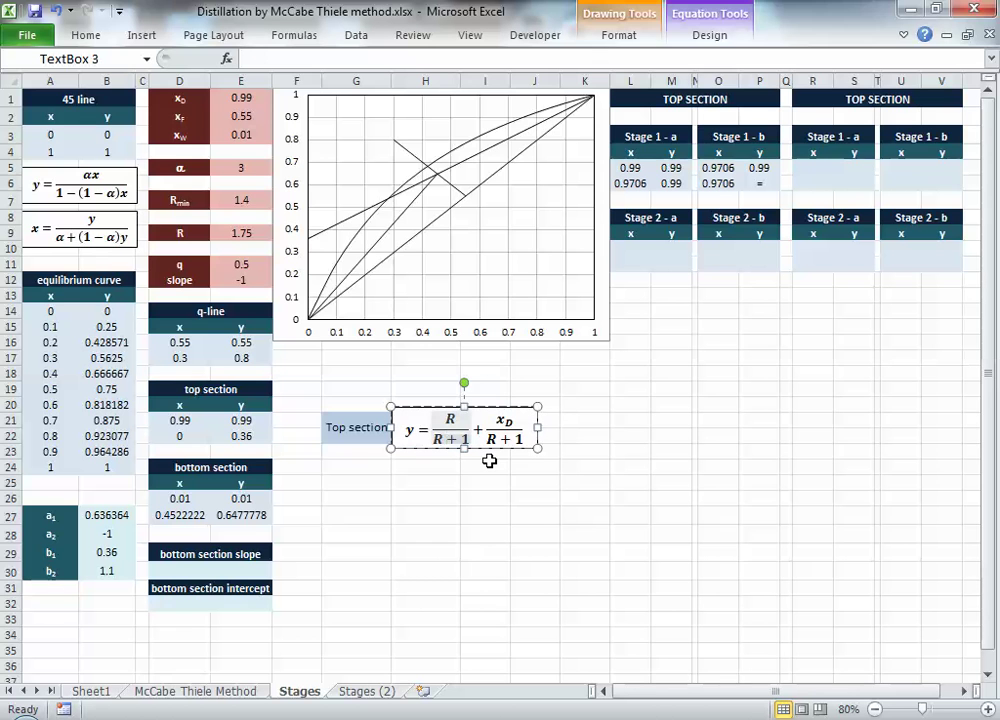
pyautogui.write('x')
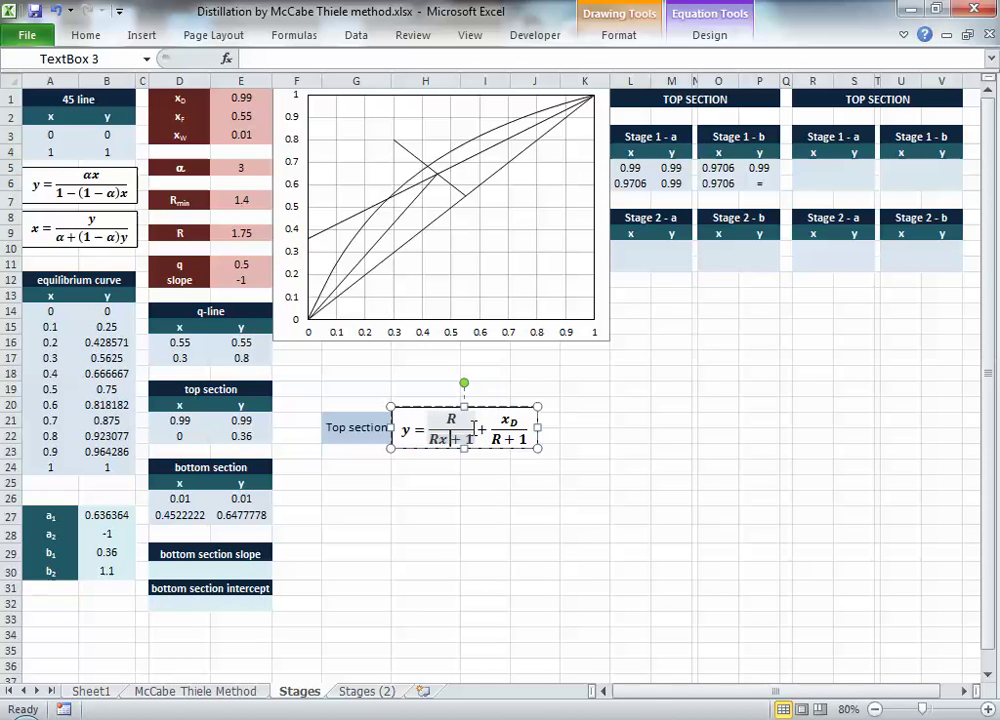
pyautogui.press('BackSpace')
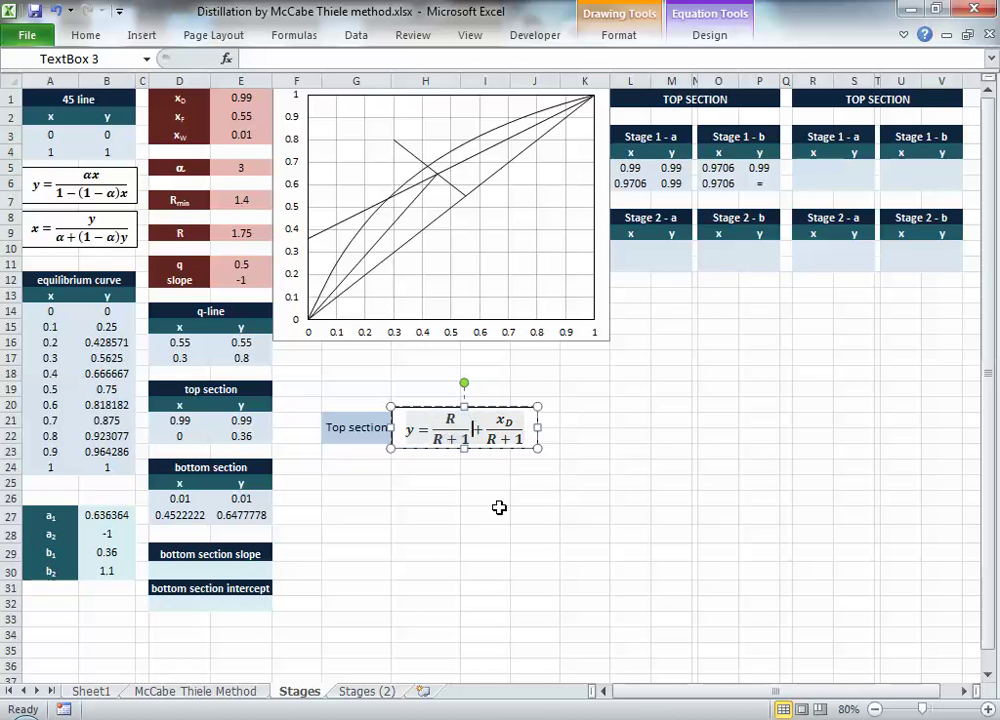
pyautogui.press('Right')
pyautogui.press('Right')
pyautogui.press('Right')
pyautogui.write('x')
pyautogui.click(766, 185)
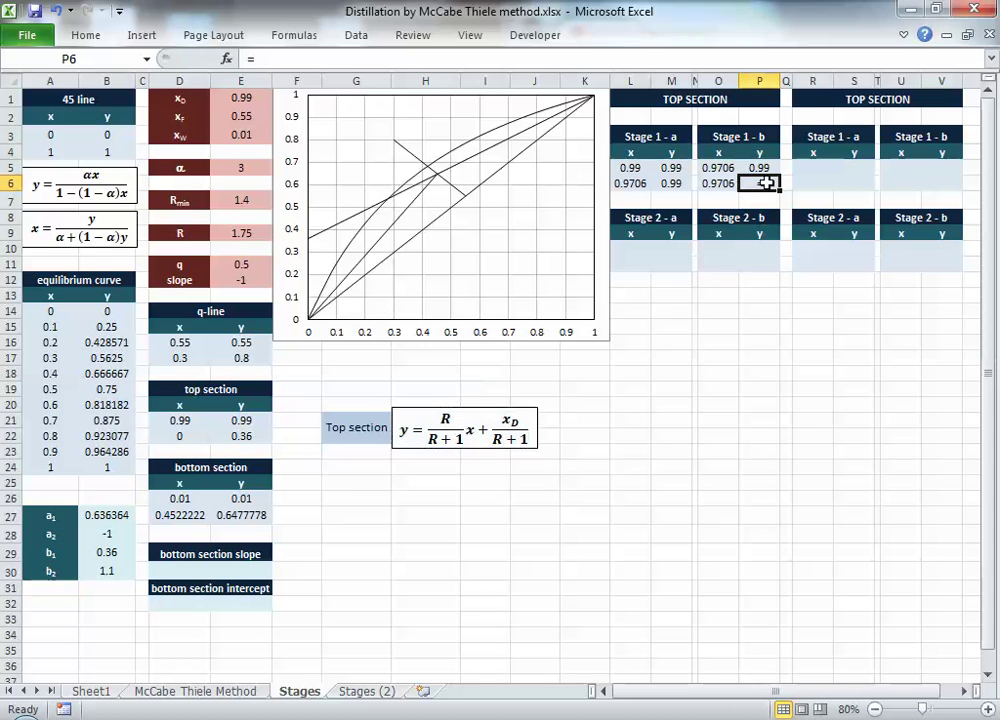
pyautogui.doubleClick(770, 183)
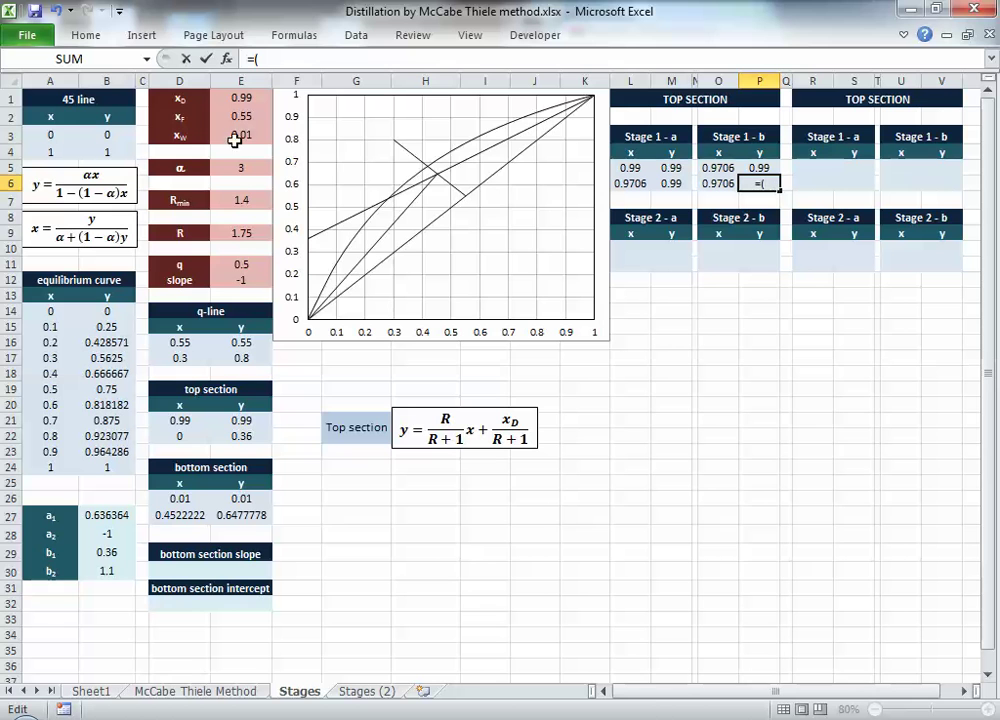
pyautogui.click(238, 232)
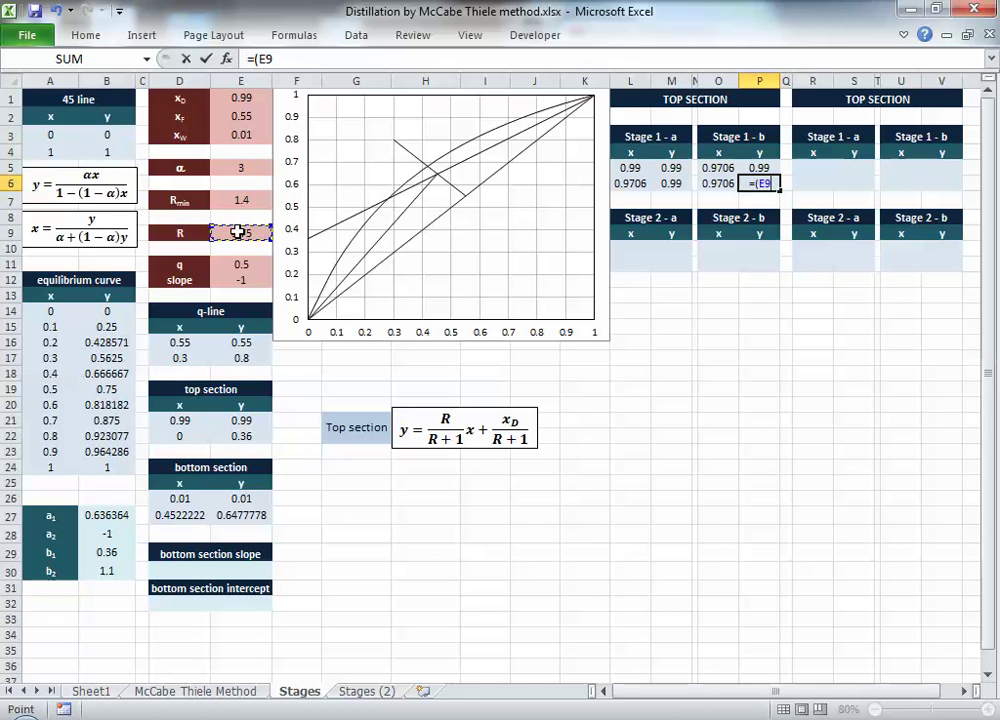
pyautogui.press('F4')
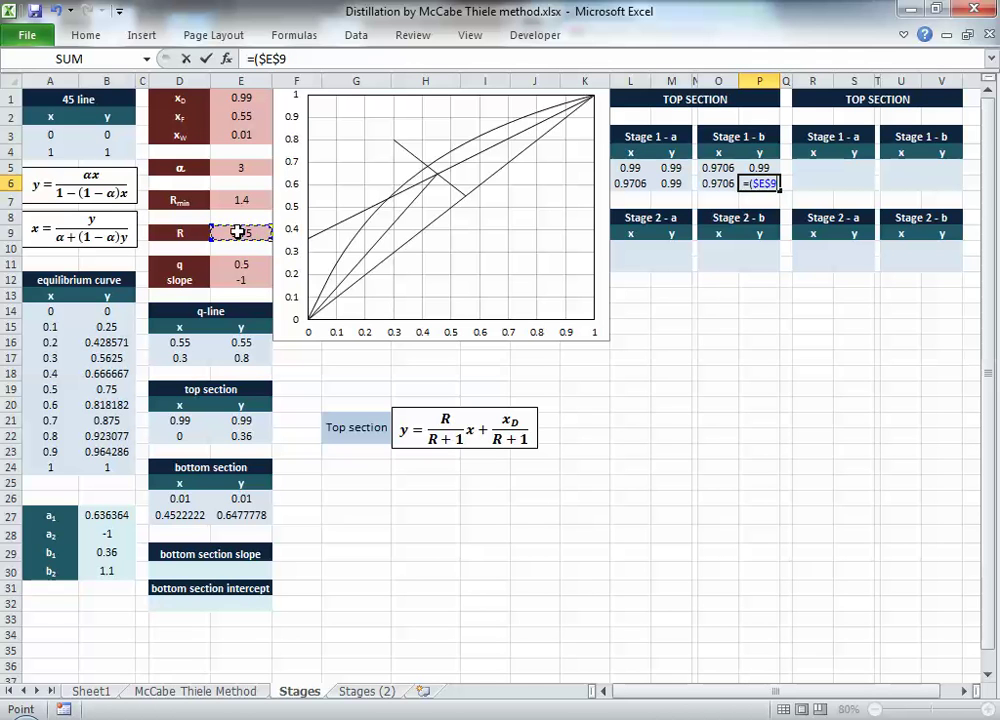
pyautogui.press('BackSpace')
pyautogui.press('BackSpace')
pyautogui.press('BackSpace')
pyautogui.press('BackSpace')
pyautogui.press('BackSpace')
# Step: Enter the slope term of the top operating line in P6 as =$E$9/($E$9+1)*O6
pyautogui.click(238, 232)
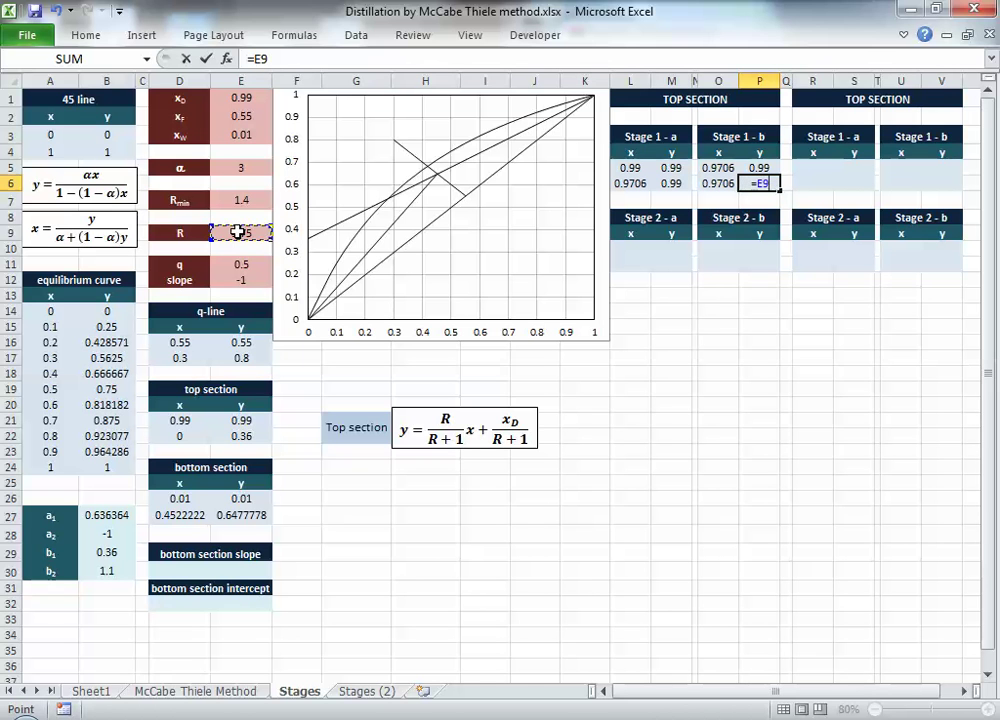
pyautogui.press('F4')
pyautogui.write('/(')
pyautogui.click(238, 232)
pyautogui.write('+1)')
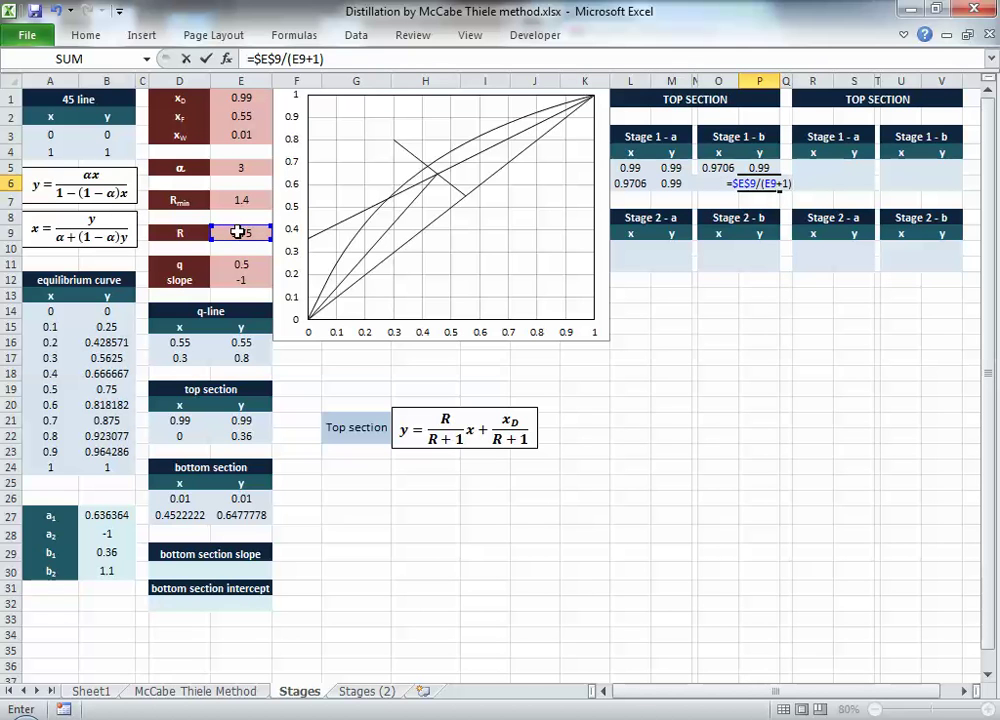
pyautogui.write('*')
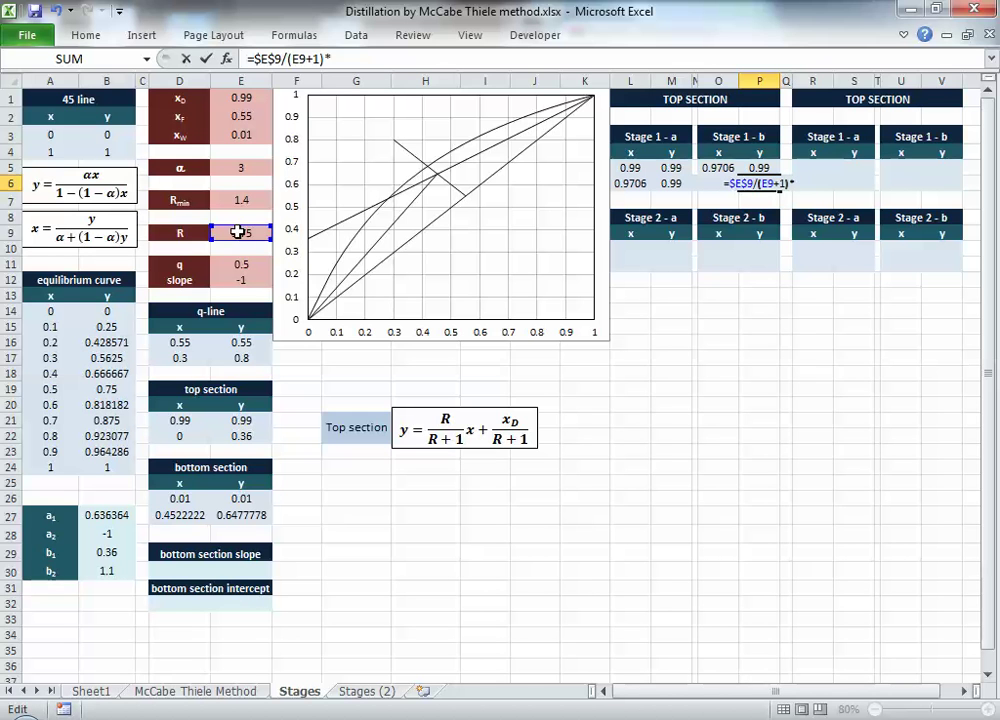
pyautogui.press('F2')
pyautogui.press('Left')
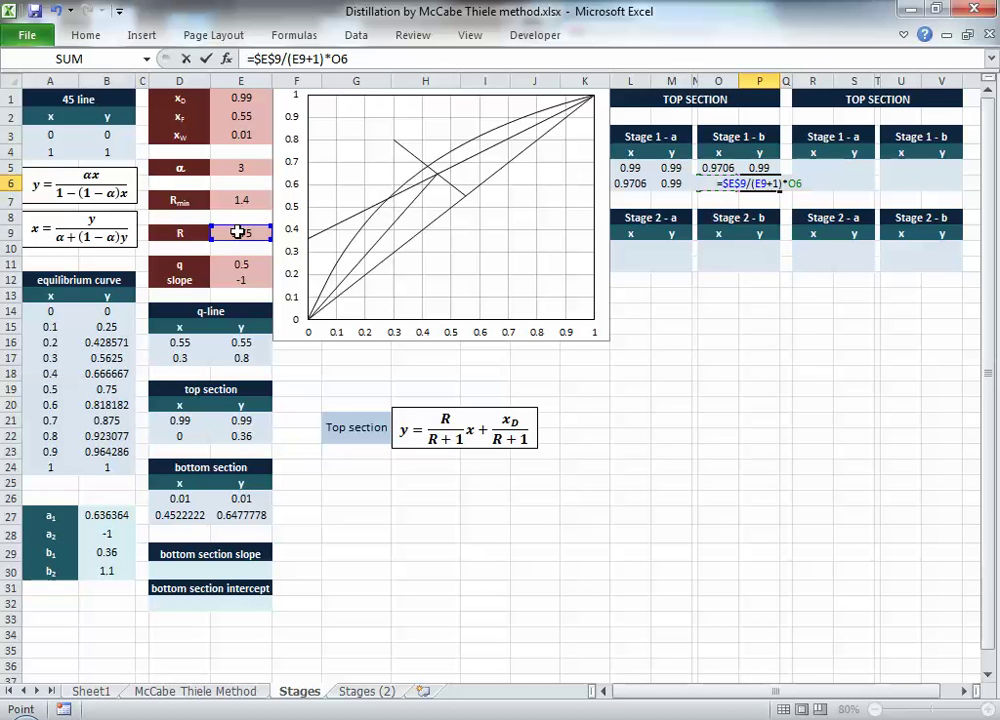
pyautogui.press('F2')
pyautogui.doubleClick(760, 184)
pyautogui.press('F4')
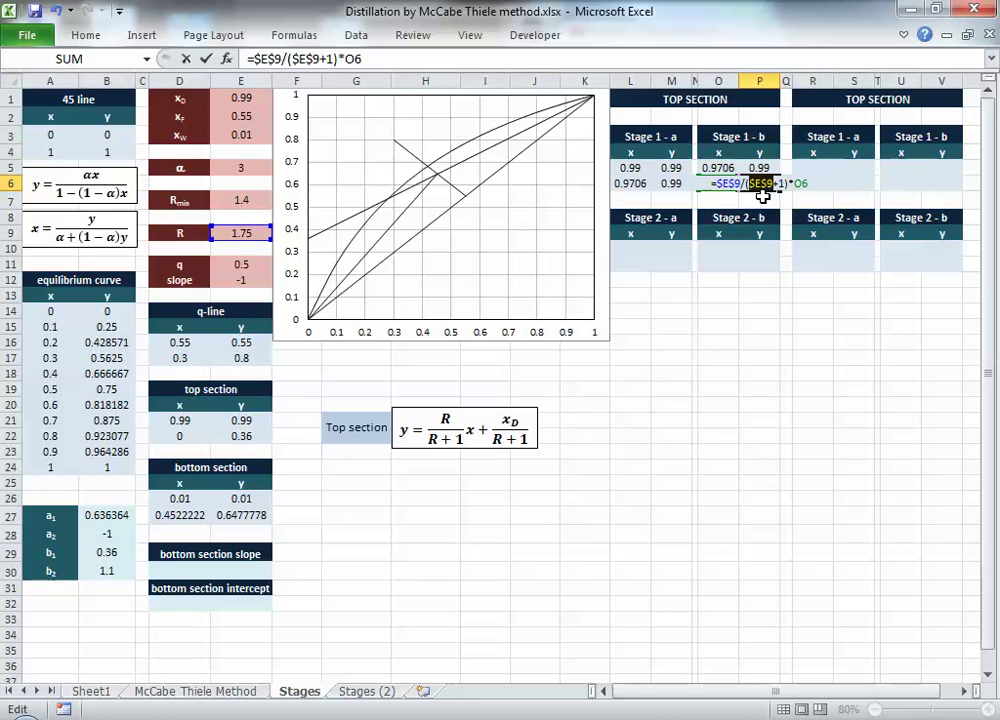
# Step: Complete the top operating line formula in P6 by adding the intercept term +$E$1/($E$9+1)
pyautogui.click(816, 183)
pyautogui.write('+')
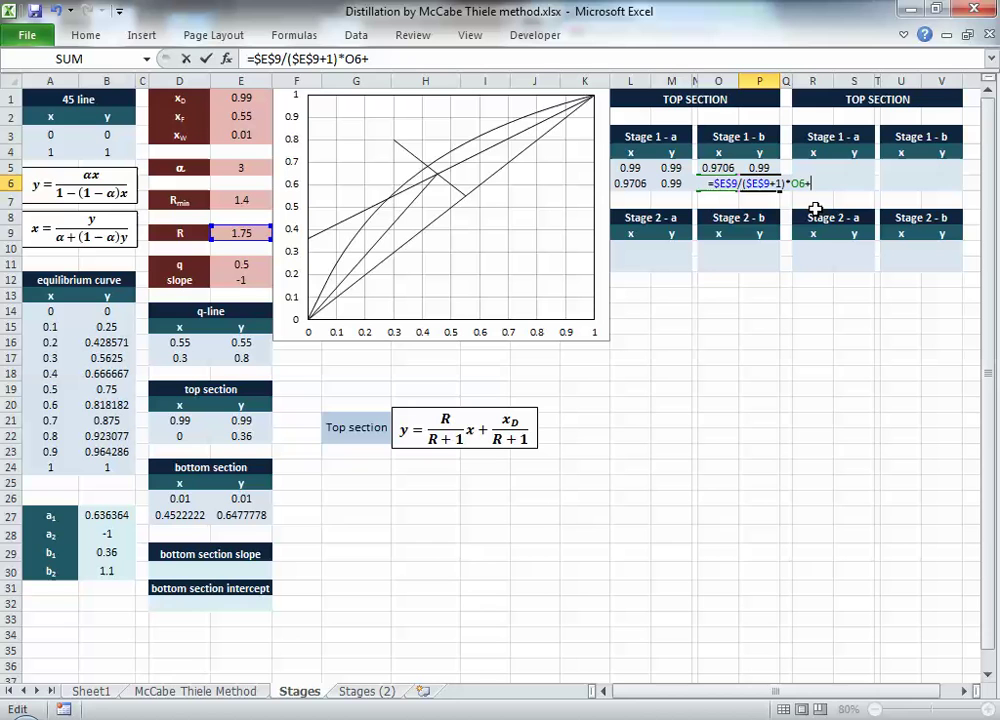
pyautogui.click(241, 97)
pyautogui.press('F4')
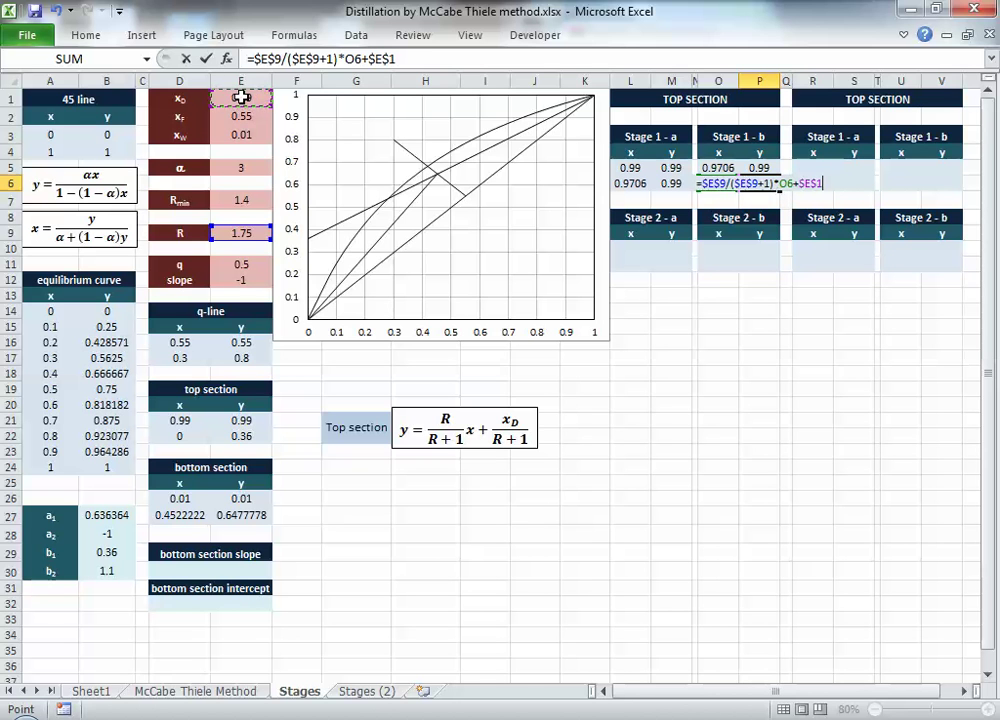
pyautogui.write('/(')
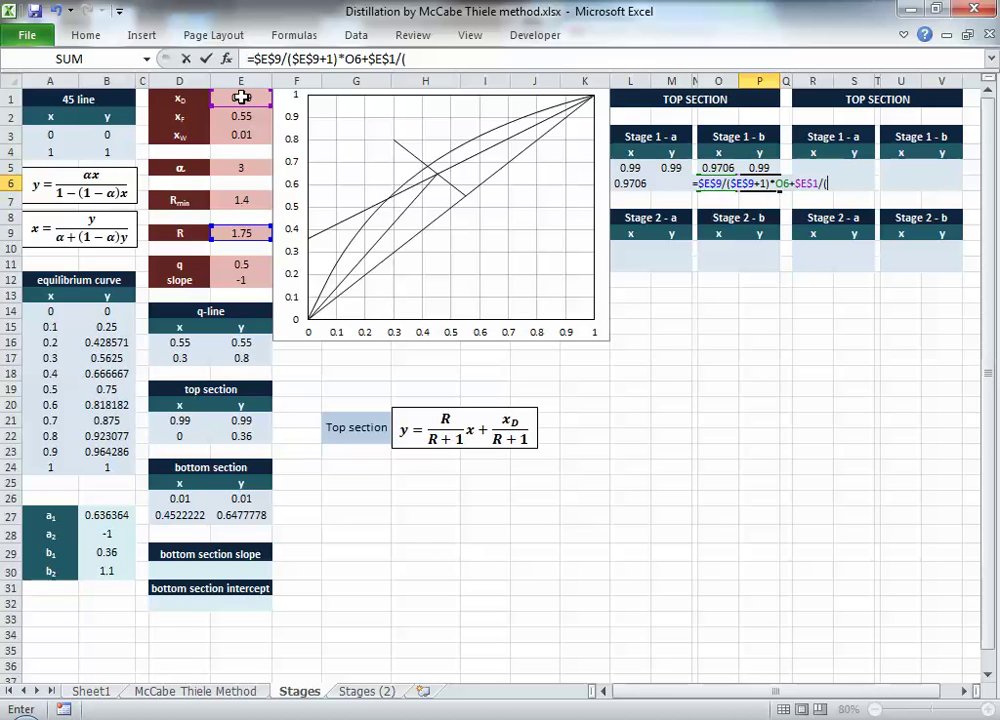
pyautogui.click(245, 231)
pyautogui.press('F4')
pyautogui.write('+1)')
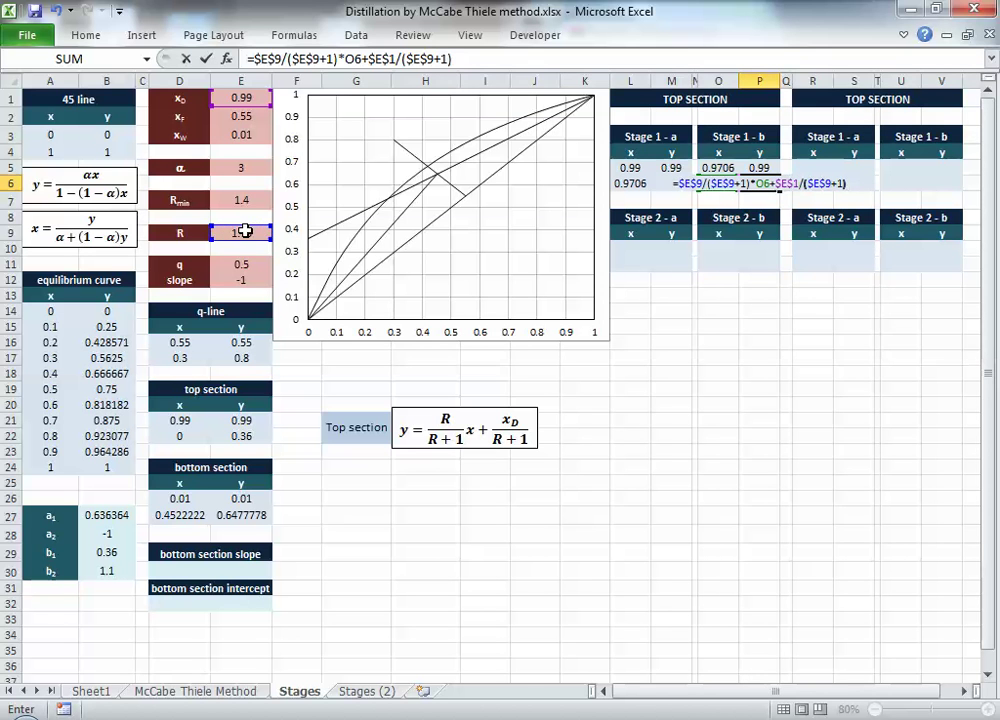
pyautogui.press('Return')
pyautogui.press('Up')
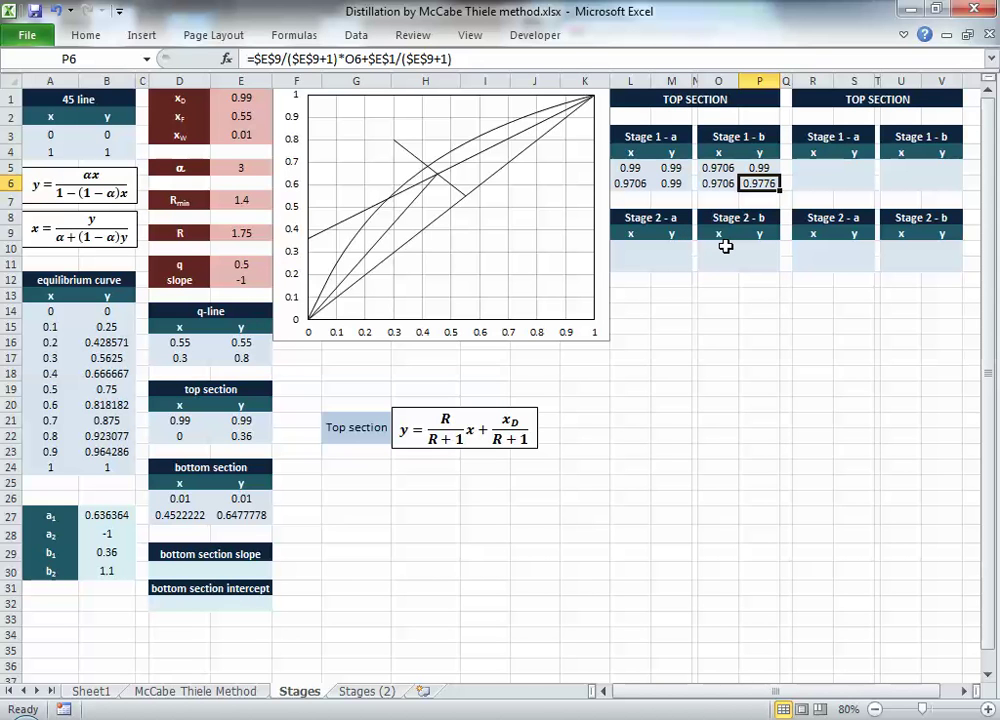
# Step: Add a chart series named "top - 1a" with X values L5:L6 and Y values M5:M6
pyautogui.rightClick(463, 262)
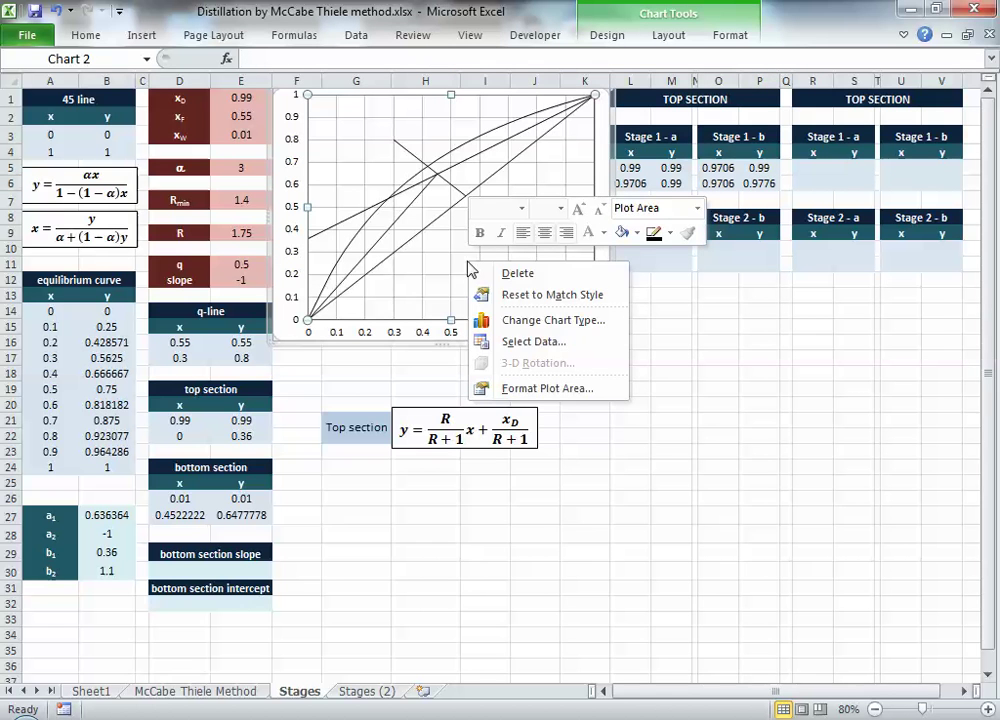
pyautogui.click(526, 354)
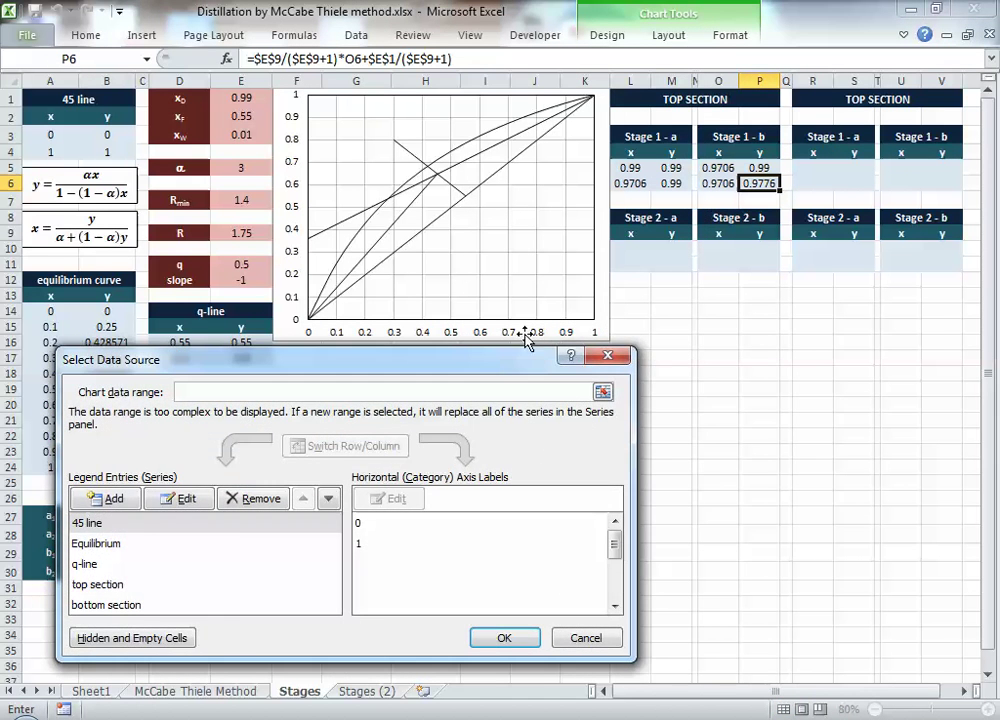
pyautogui.moveTo(511, 367); pyautogui.dragTo(676, 377)
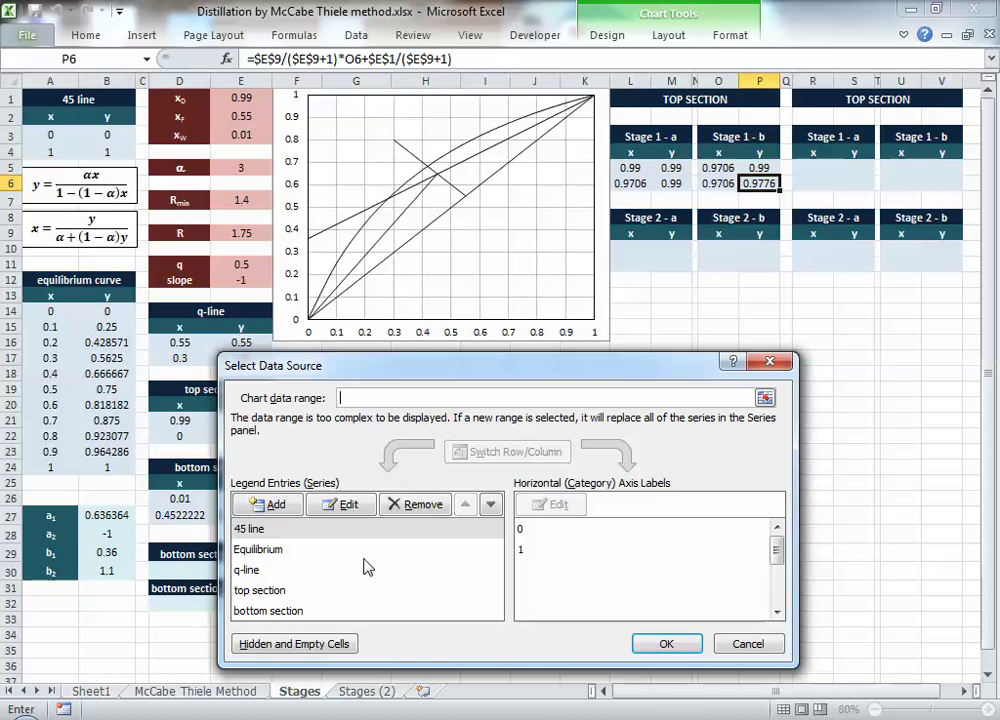
pyautogui.click(272, 504)
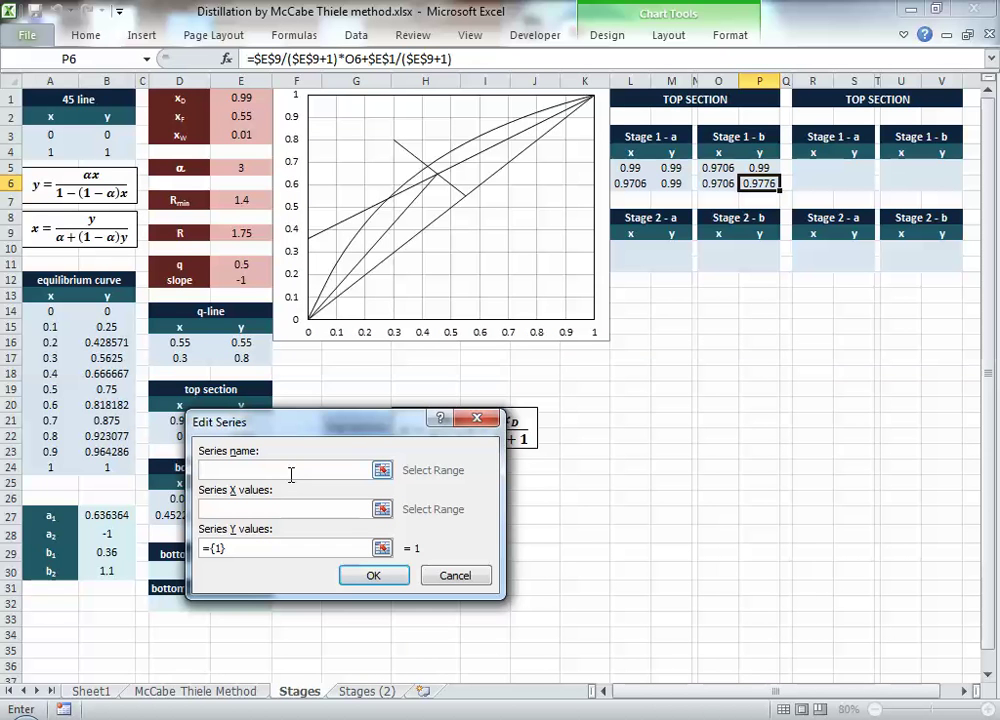
pyautogui.write('top - 1a')
pyautogui.press('Tab')
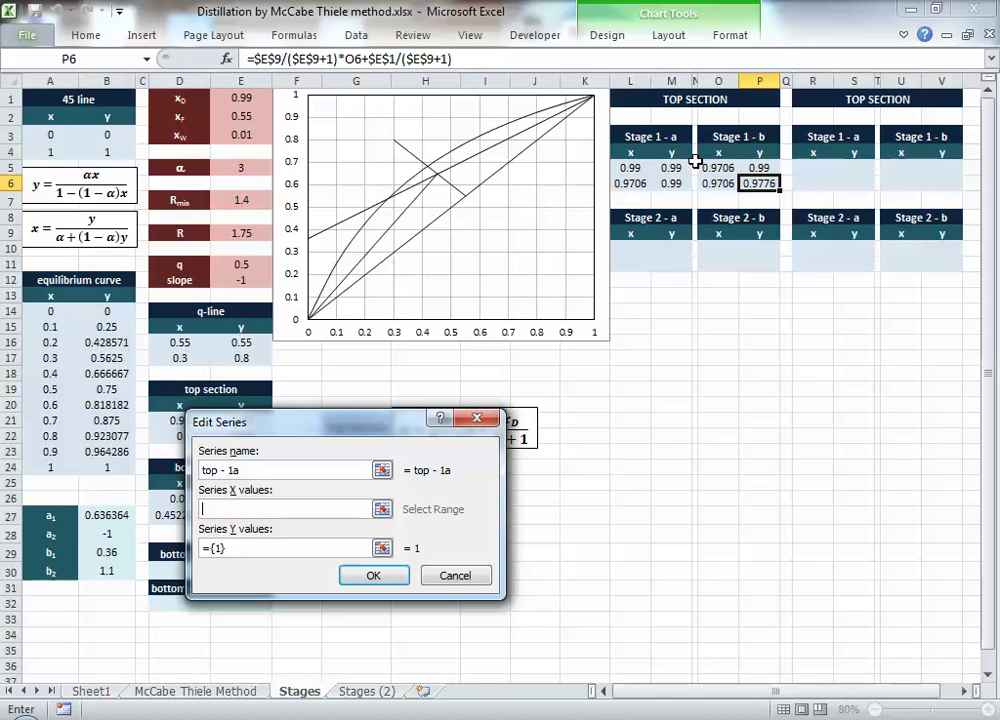
pyautogui.moveTo(630, 168); pyautogui.dragTo(662, 186)
pyautogui.press('Tab')
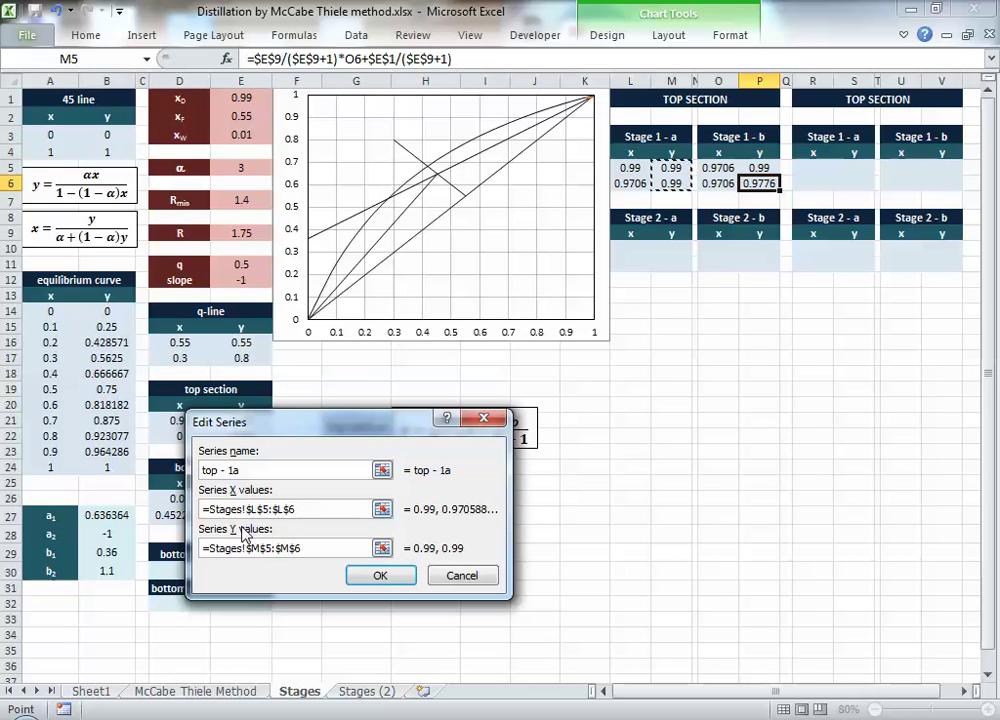
pyautogui.click(380, 575)
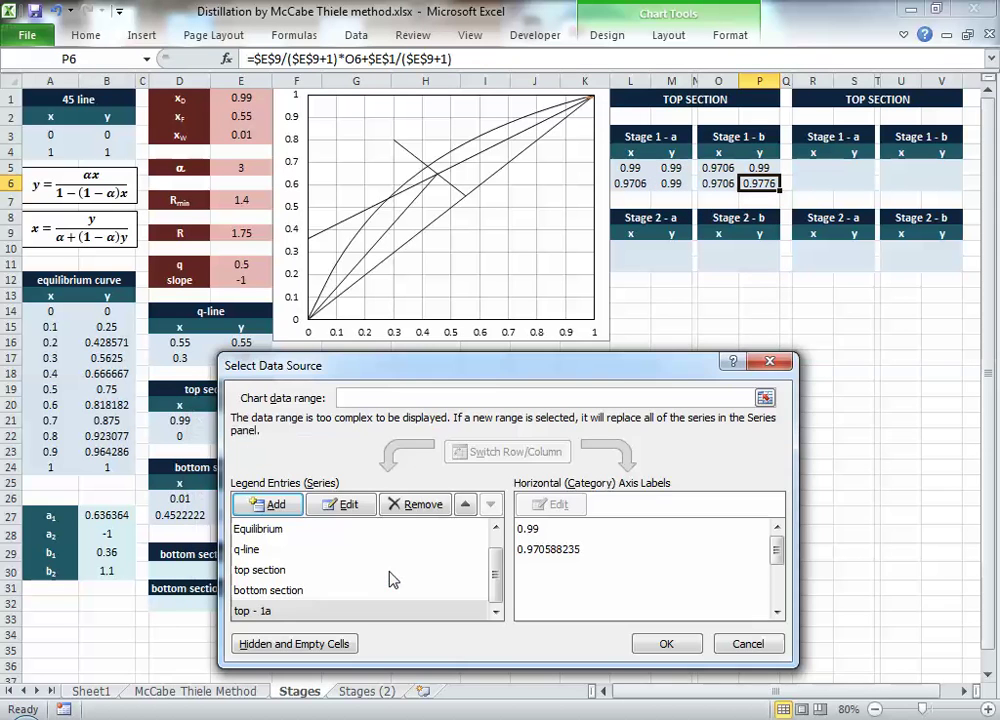
# Step: Add a chart series named "top - 1b" with X values O5:O6 and Y values P5:P6, and apply the chart data changes
pyautogui.click(286, 508)
pyautogui.write('top - 1b')
pyautogui.click(286, 511)
pyautogui.click(718, 168)
pyautogui.moveTo(727, 172); pyautogui.dragTo(760, 183)
pyautogui.press('Tab')
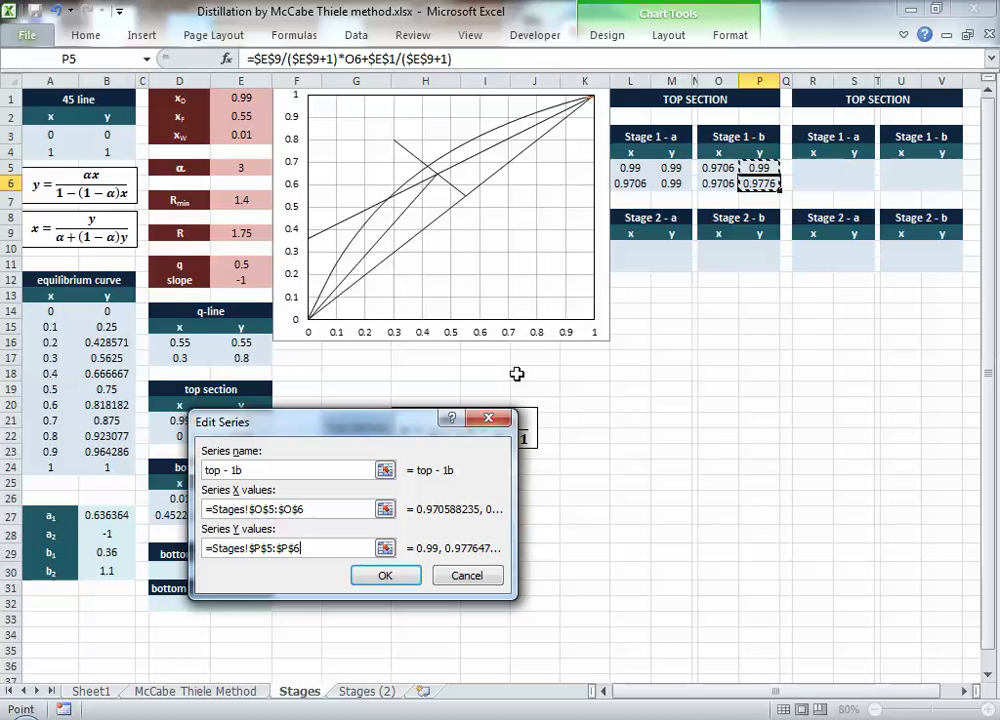
pyautogui.click(380, 575)
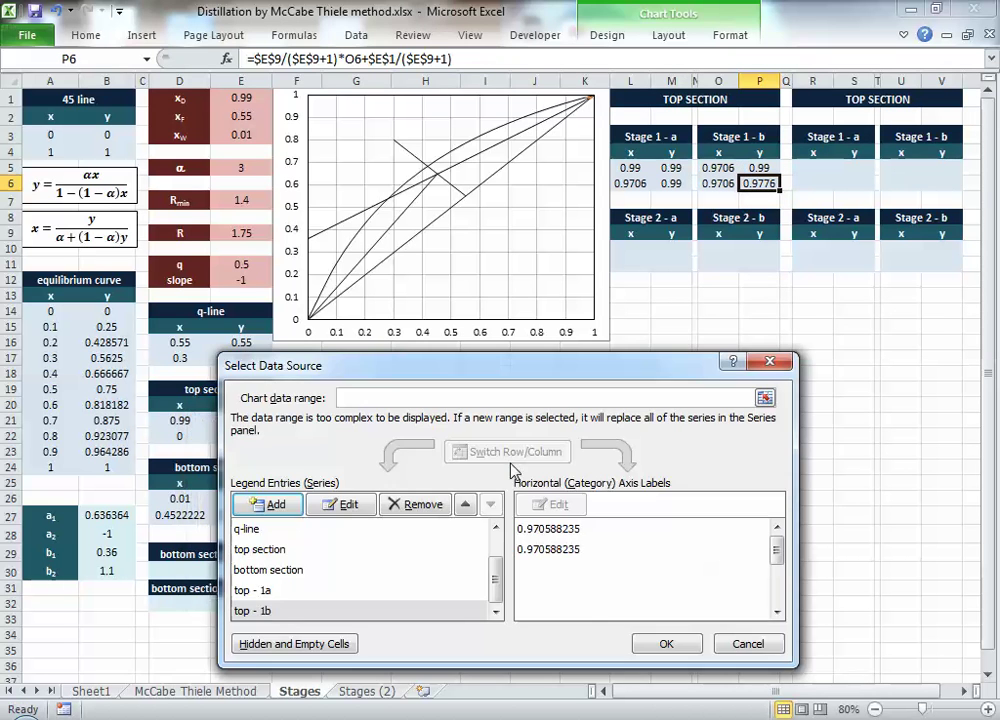
pyautogui.click(666, 644)
# Step: Examine the two Stage 1 step lines up close near the chart's (1, 1) corner, then restore the 80% view
pyautogui.click(640, 99)
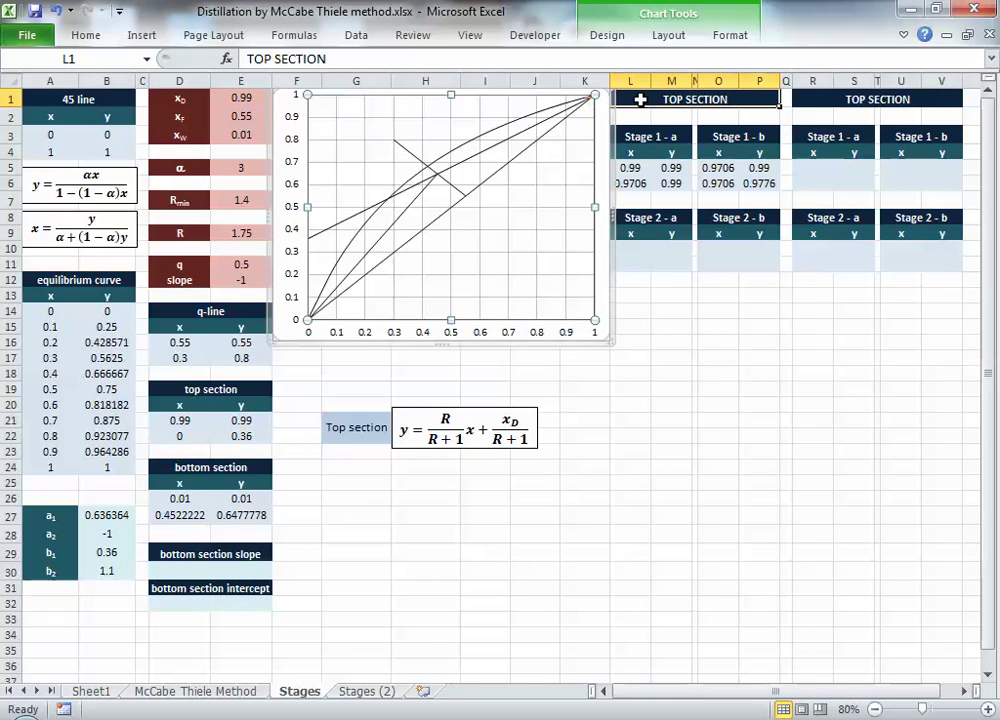
pyautogui.click(988, 709)
pyautogui.click(988, 709)
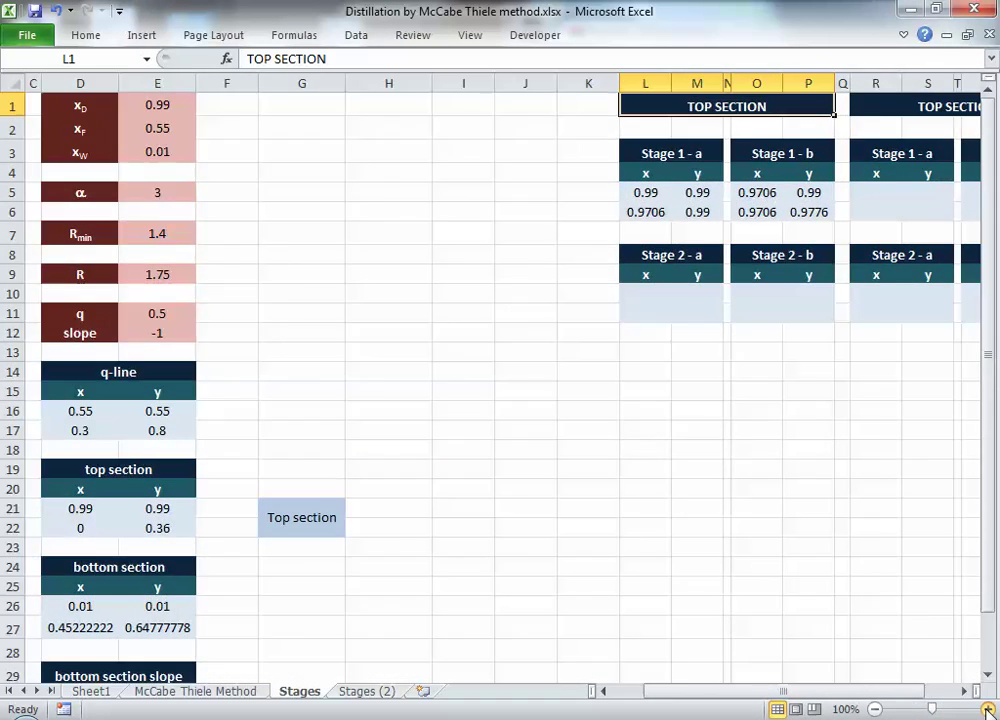
pyautogui.click(988, 709)
pyautogui.click(988, 709)
pyautogui.click(988, 709)
pyautogui.click(988, 709)
pyautogui.click(988, 709)
pyautogui.click(988, 709)
pyautogui.click(988, 709)
pyautogui.click(988, 709)
pyautogui.click(988, 709)
pyautogui.click(988, 709)
pyautogui.click(988, 709)
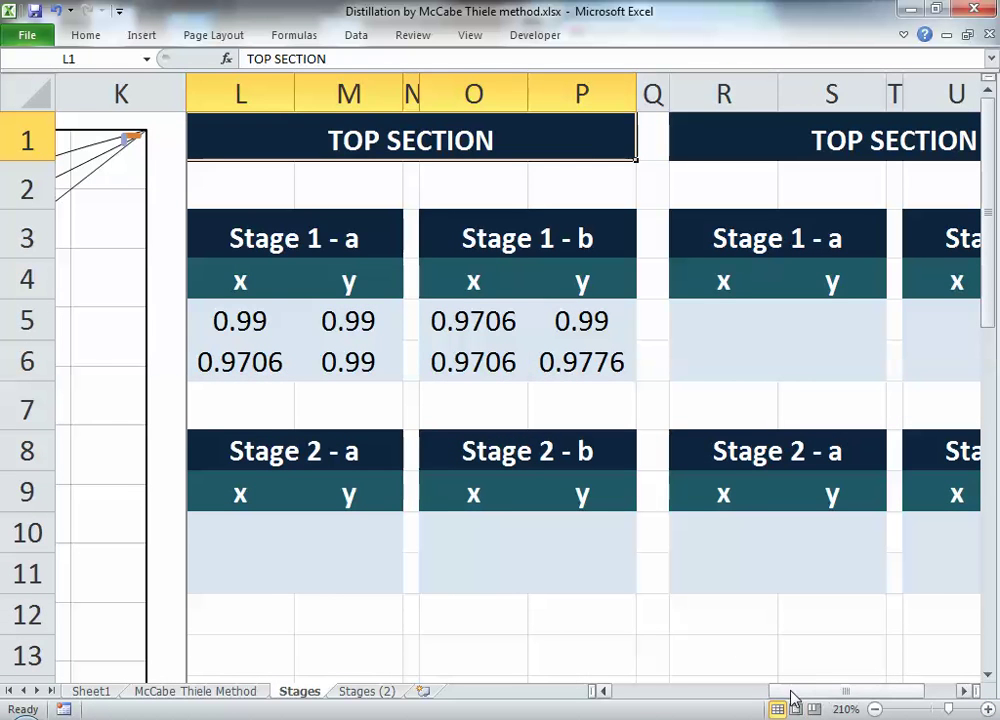
pyautogui.moveTo(793, 697); pyautogui.dragTo(786, 698)
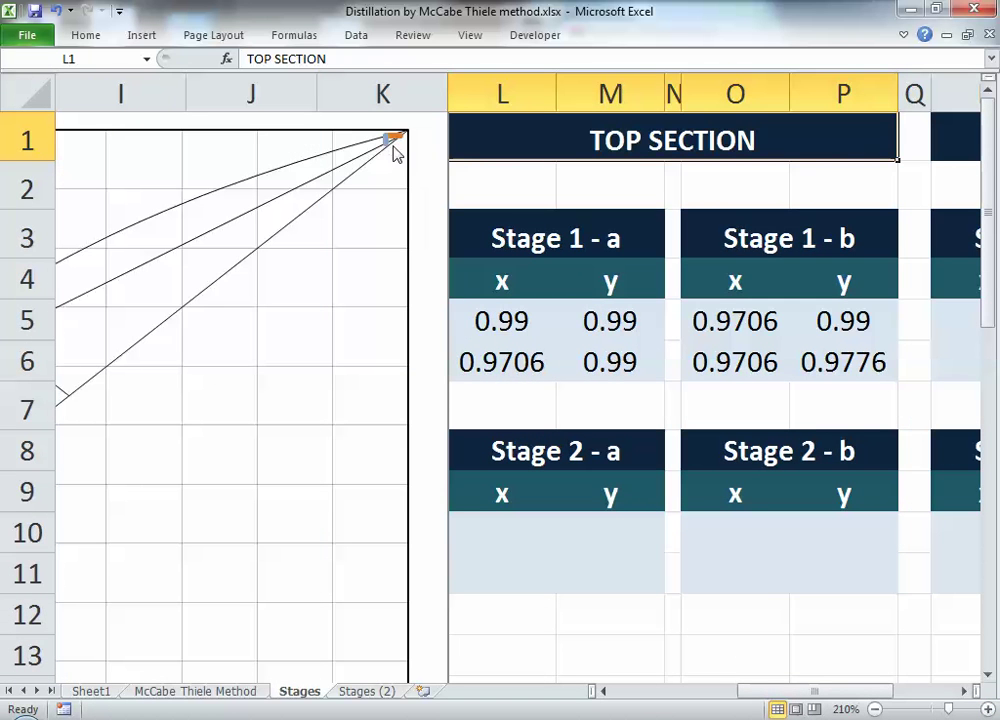
pyautogui.moveTo(396, 145)
pyautogui.click(873, 711)
pyautogui.click(873, 711)
pyautogui.click(873, 711)
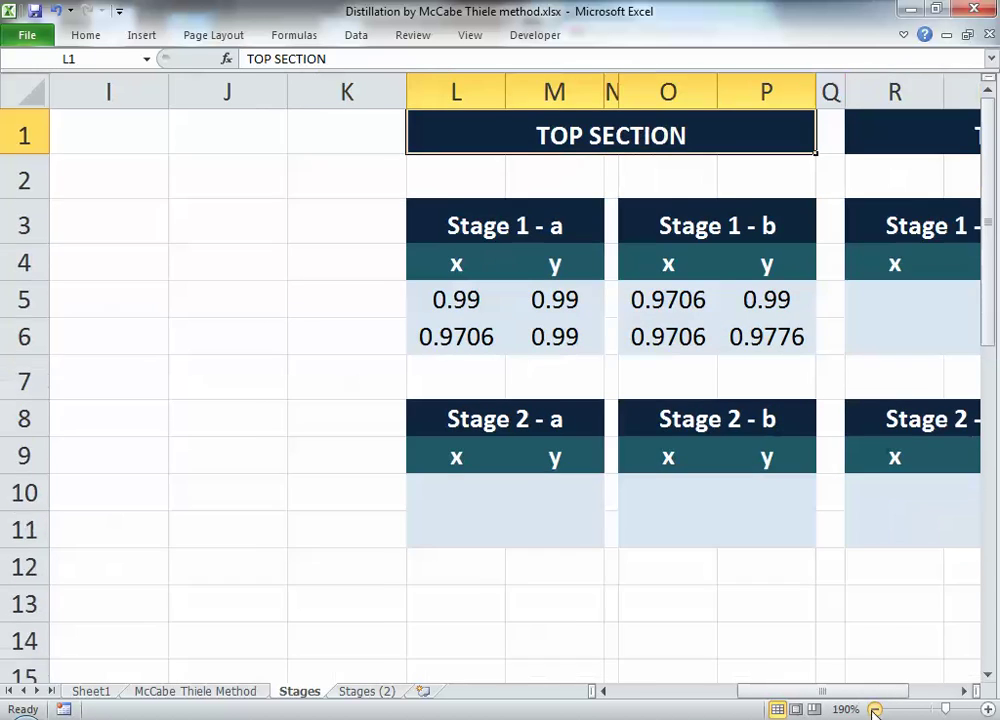
pyautogui.click(873, 711)
pyautogui.click(873, 711)
pyautogui.click(874, 711)
pyautogui.click(874, 711)
pyautogui.click(875, 711)
pyautogui.click(874, 711)
pyautogui.click(874, 711)
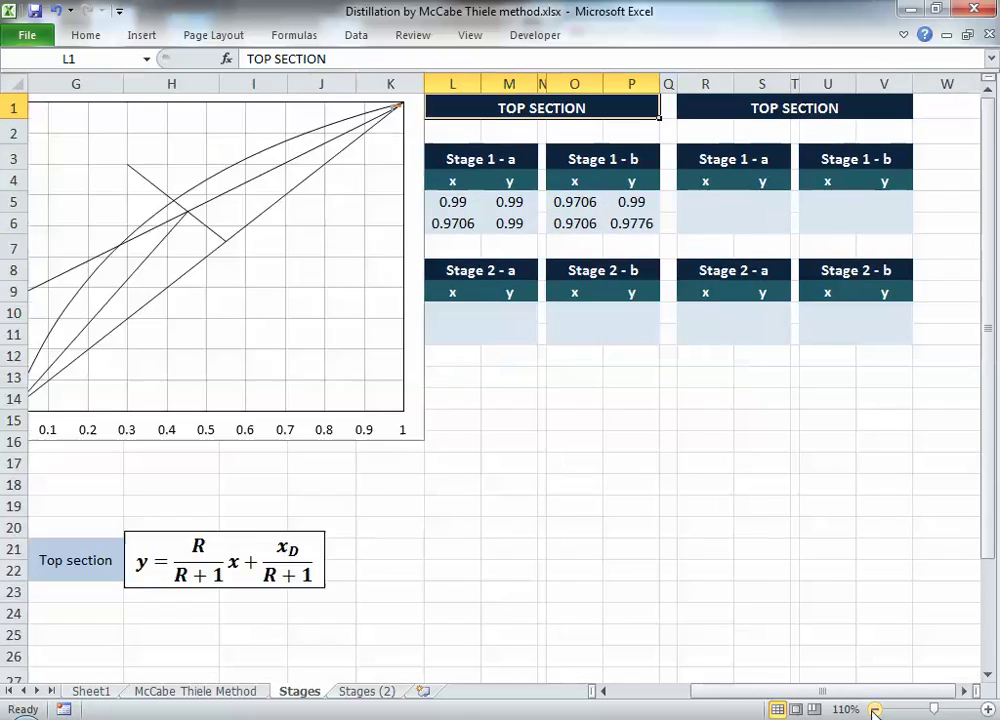
pyautogui.click(874, 711)
pyautogui.click(873, 711)
pyautogui.click(873, 711)
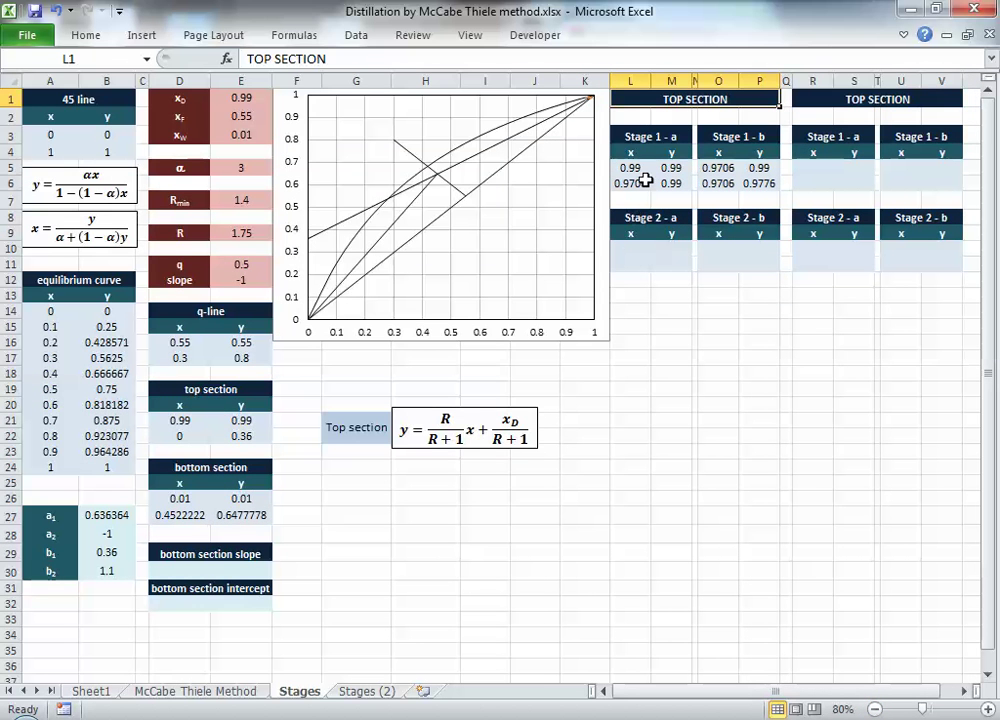
# Step: Copy the Stage 1 - a and b formulas into the Stage 2 tables and clear Stage 2 - a's first point in L10:M10
pyautogui.moveTo(634, 168); pyautogui.dragTo(754, 262)
pyautogui.moveTo(630, 250); pyautogui.dragTo(652, 250)
pyautogui.press('Delete')
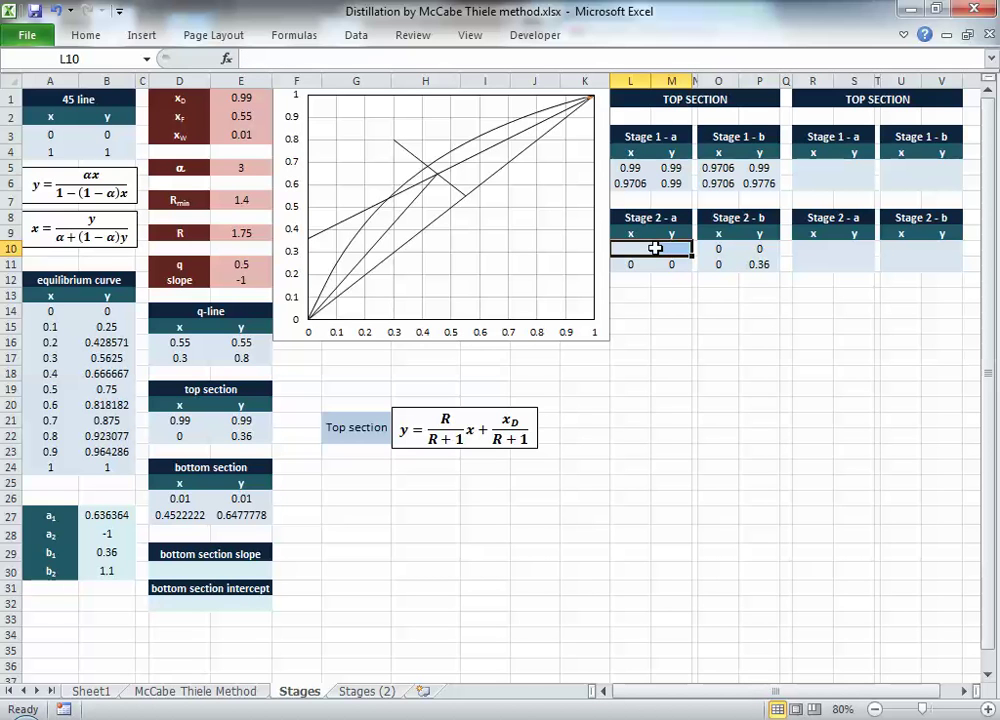
# Step: Link Stage 2 - a's first point to the end of Stage 1 - b: =O6 in L10 and =P6 in M10
pyautogui.click(638, 248)
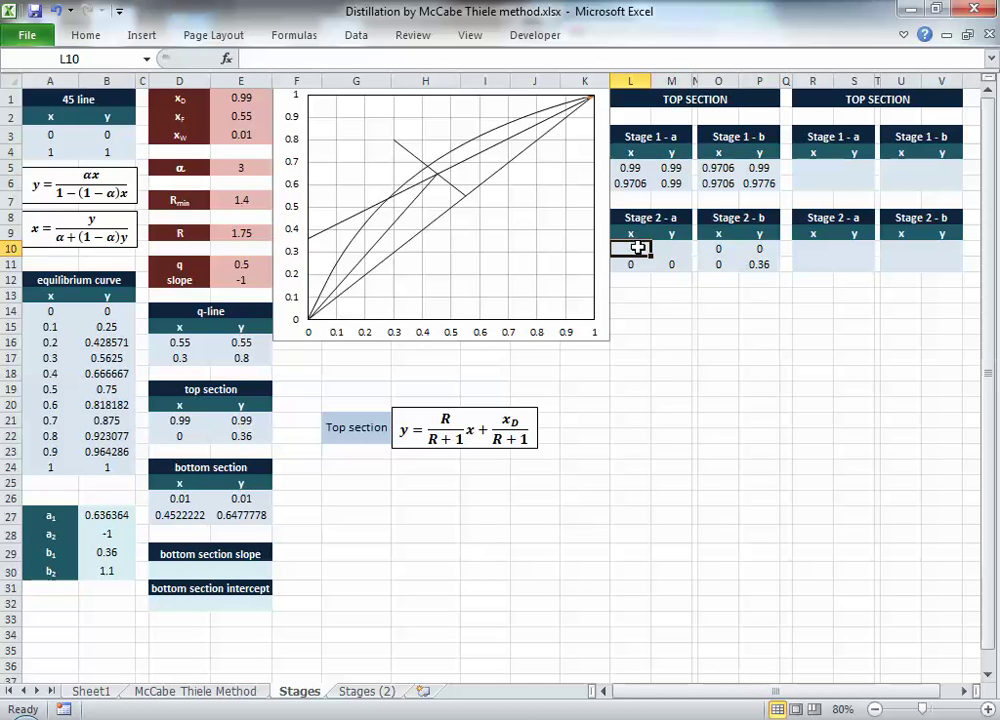
pyautogui.write('=')
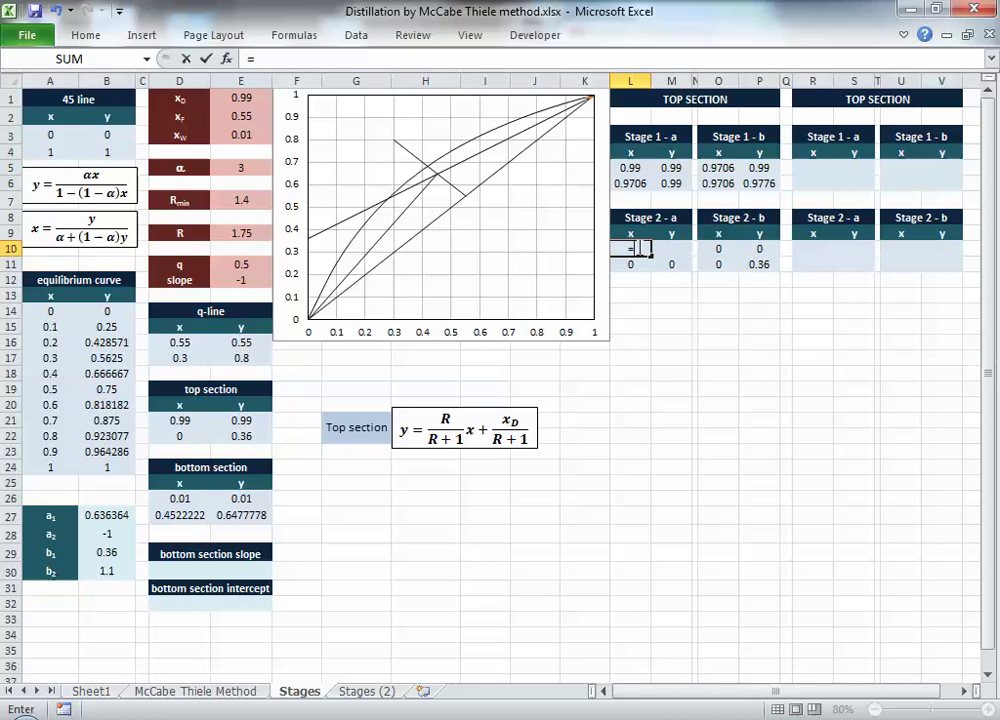
pyautogui.click(724, 183)
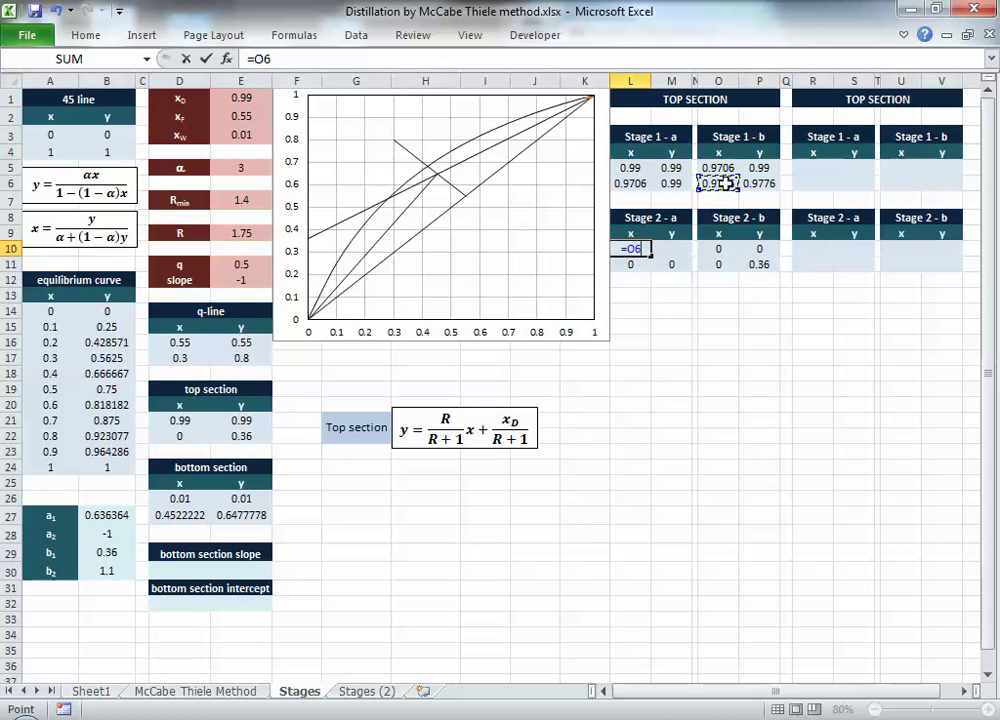
pyautogui.press('Tab')
pyautogui.write('=')
pyautogui.click(757, 185)
pyautogui.press('Return')
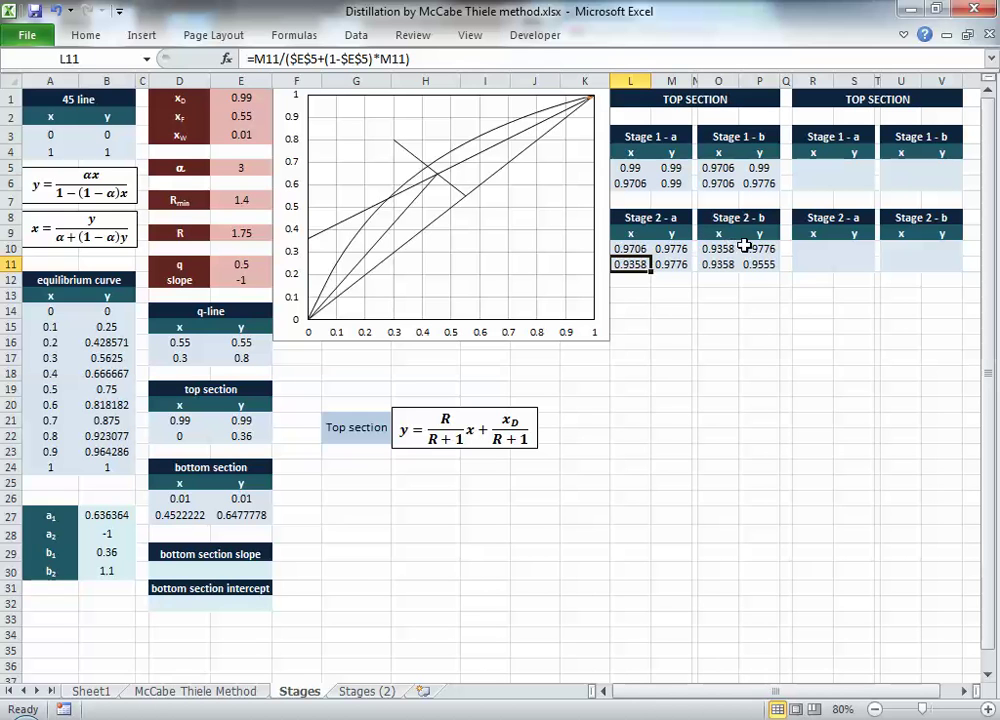
# Step: Add a chart series named "top 2-a" with X values L10:L11 and Y values M10:M11
pyautogui.click(454, 284)
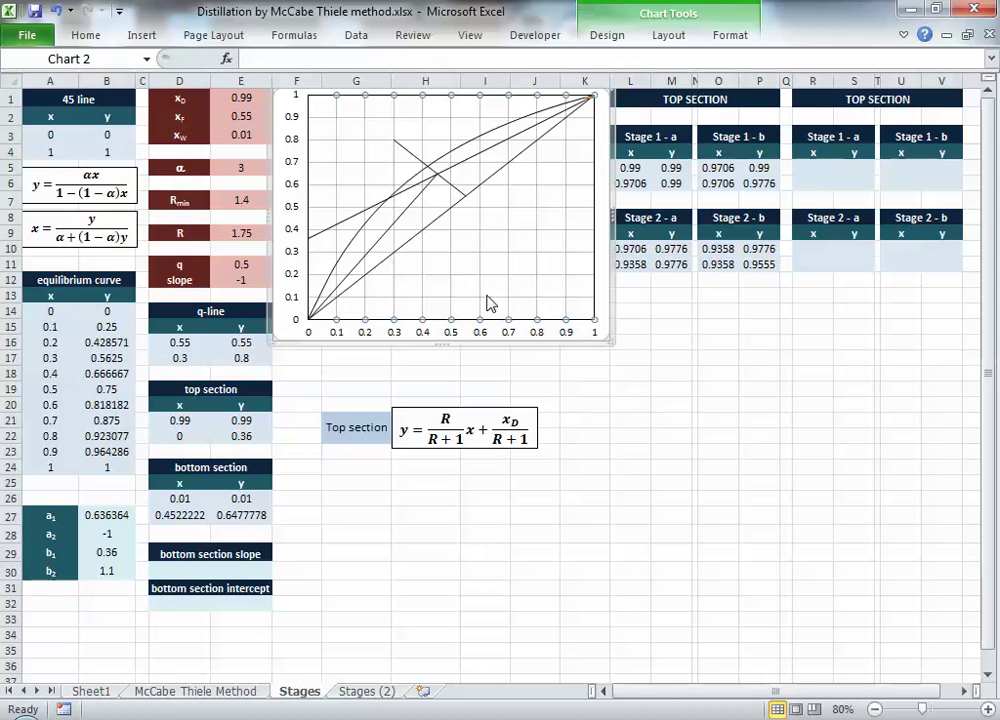
pyautogui.rightClick(487, 299)
pyautogui.click(540, 373)
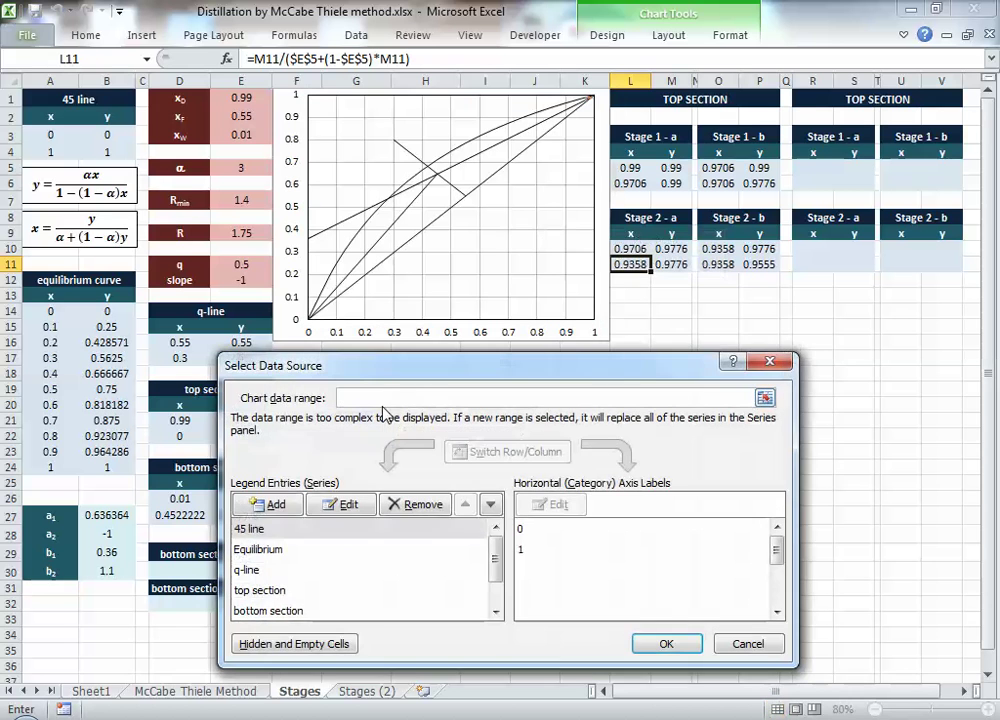
pyautogui.scroll(-1, 481, 583)
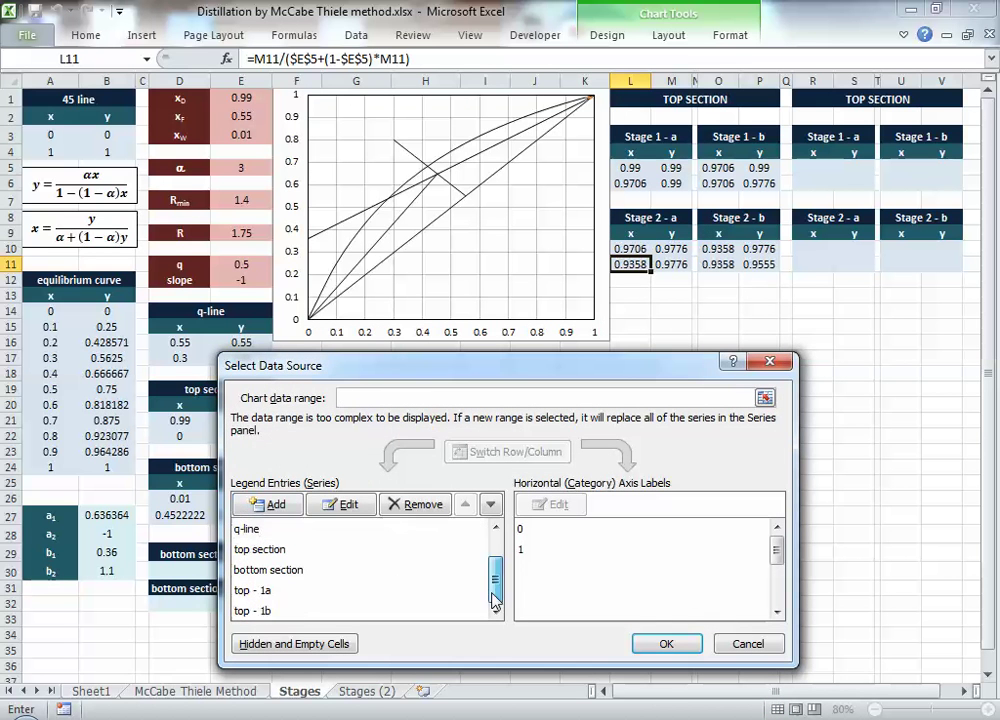
pyautogui.click(272, 505)
pyautogui.write('top 12')
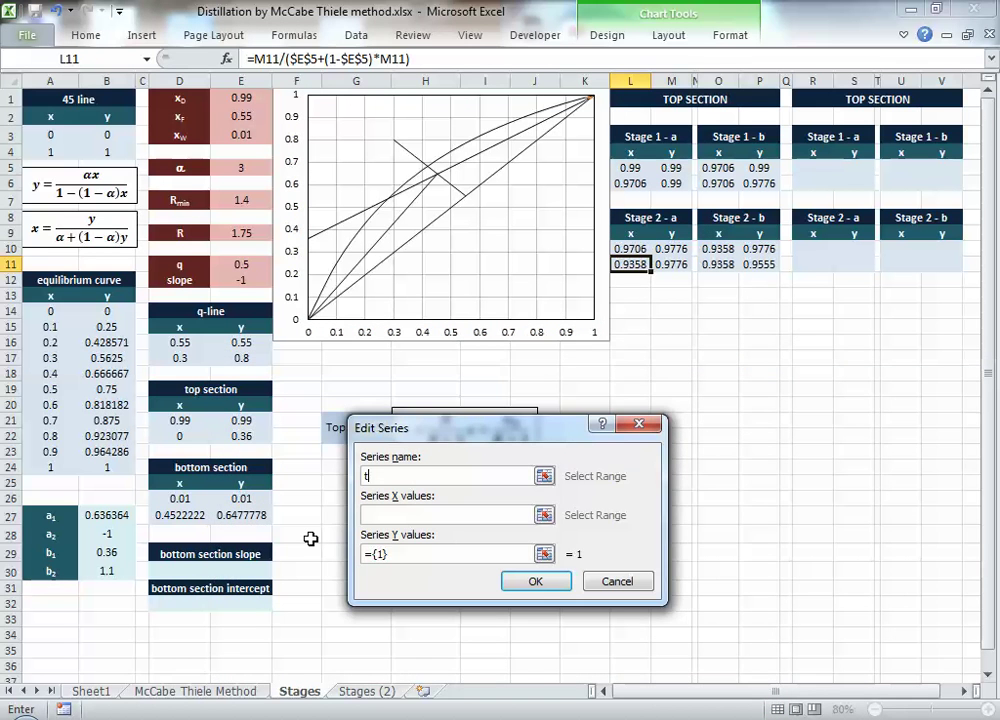
pyautogui.press('BackSpace')
pyautogui.press('BackSpace')
pyautogui.write('2-a')
pyautogui.press('Tab')
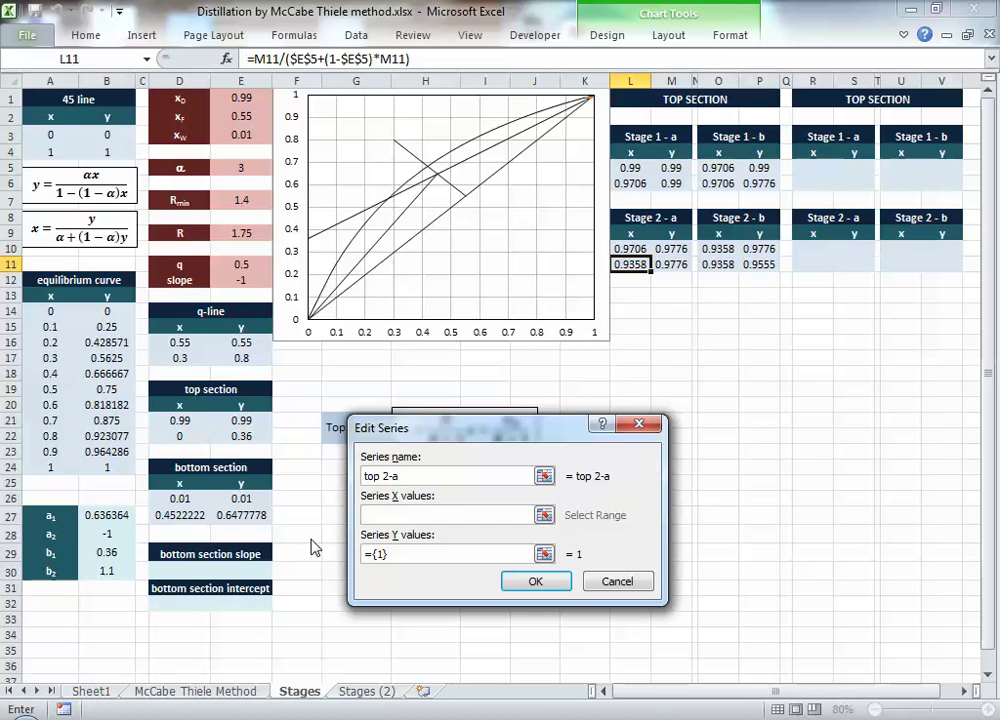
pyautogui.moveTo(632, 249); pyautogui.dragTo(663, 260)
pyautogui.press('Tab')
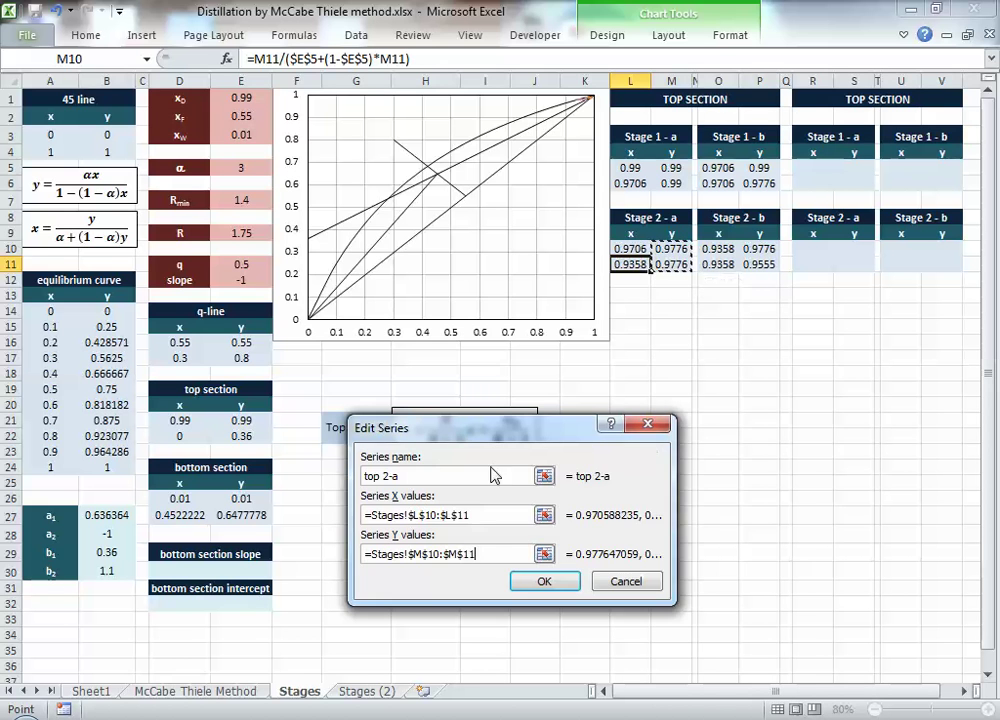
pyautogui.click(550, 584)
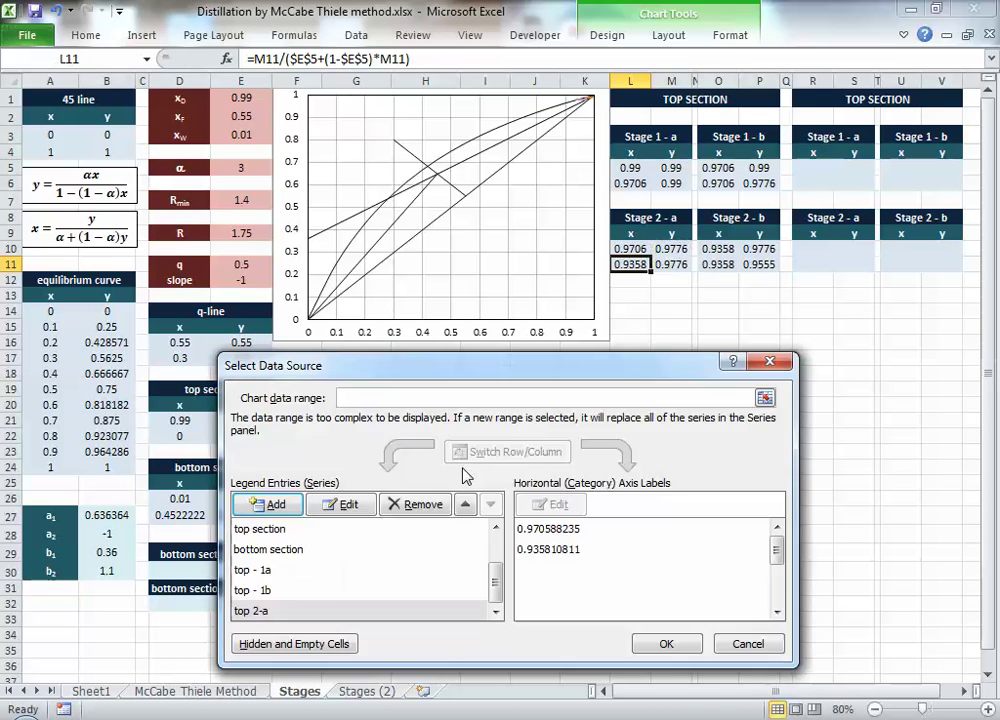
# Step: Add a chart series named "top 2-b" with X values O10:O11 and Y values P10:P11
pyautogui.click(285, 505)
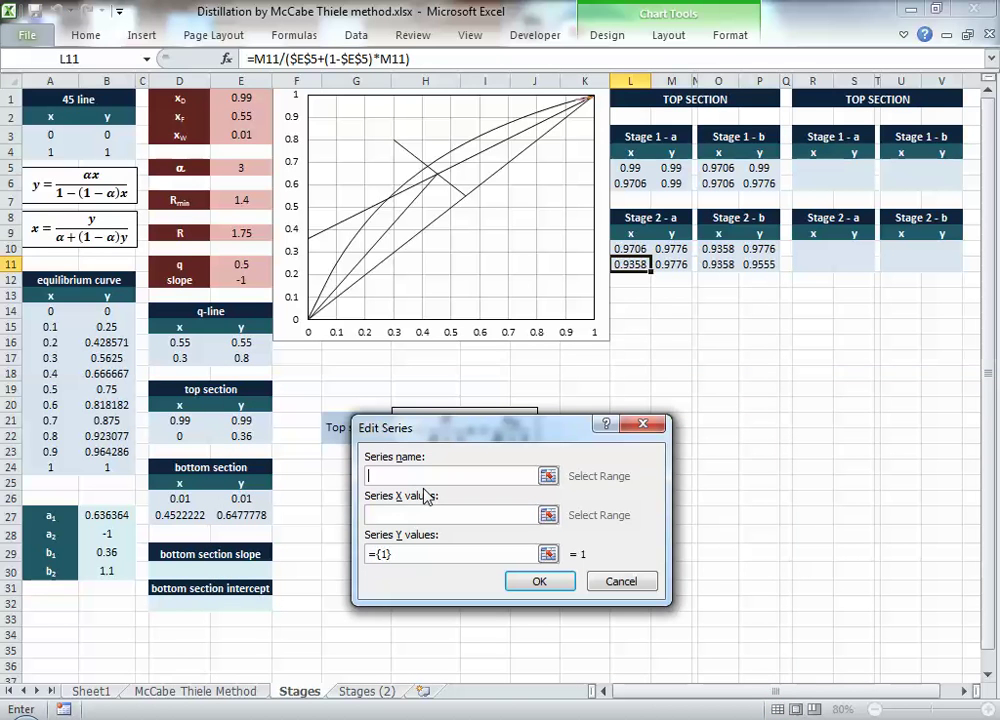
pyautogui.write('top 2-b')
pyautogui.press('Tab')
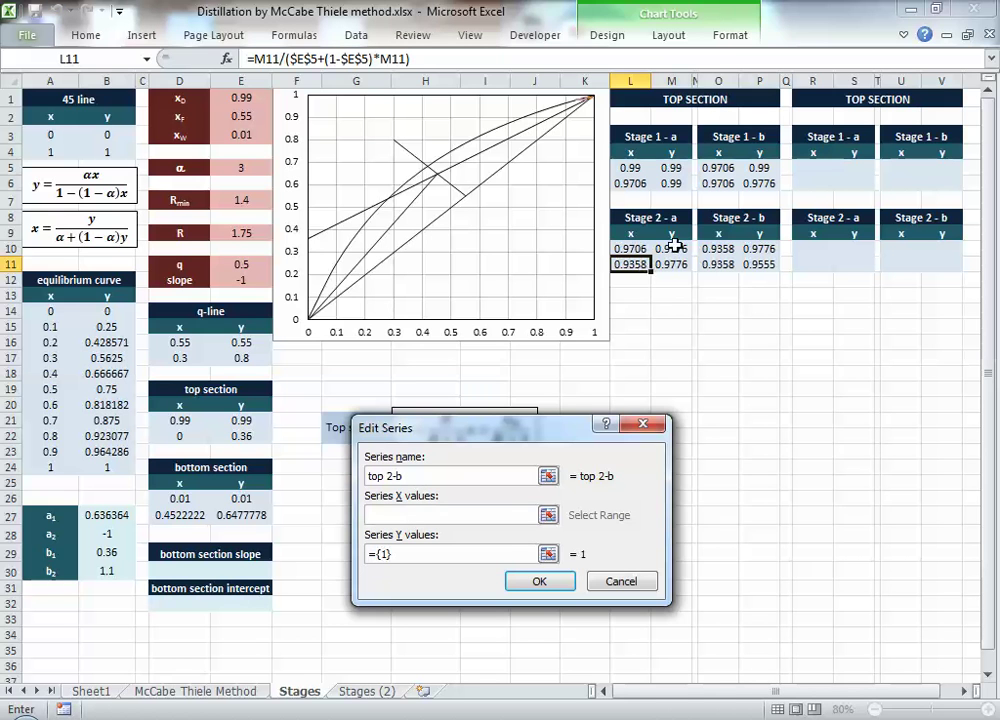
pyautogui.moveTo(706, 248); pyautogui.dragTo(714, 264)
pyautogui.moveTo(760, 248)
pyautogui.mouseDown()
pyautogui.moveTo(763, 279)
pyautogui.moveTo(760, 264)
pyautogui.mouseUp()
pyautogui.click(577, 582)
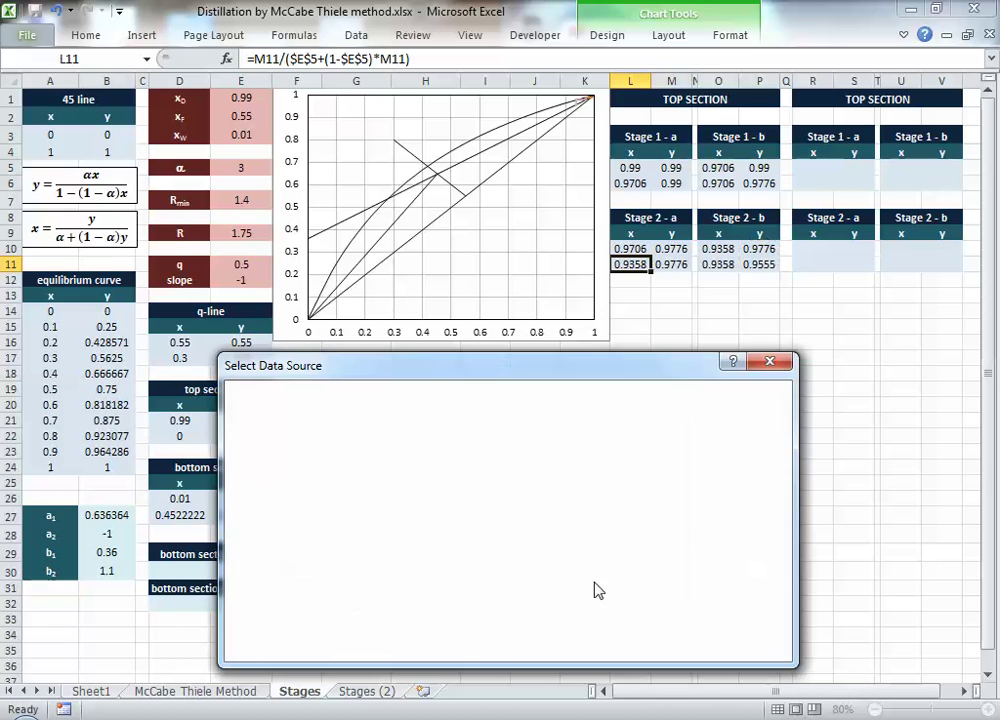
pyautogui.click(654, 640)
# Step: Examine the Stage 1 and Stage 2 step lines up close near the chart's (1, 1) corner, then restore the 80% view
pyautogui.click(647, 192)
pyautogui.click(630, 117)
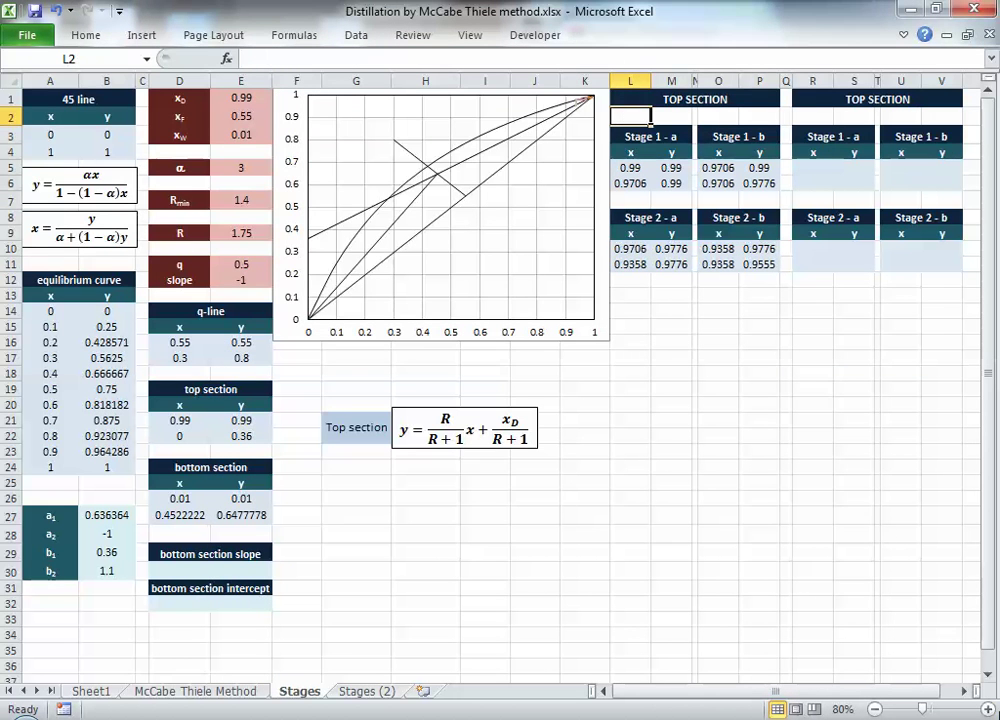
pyautogui.moveTo(922, 709); pyautogui.dragTo(962, 709)
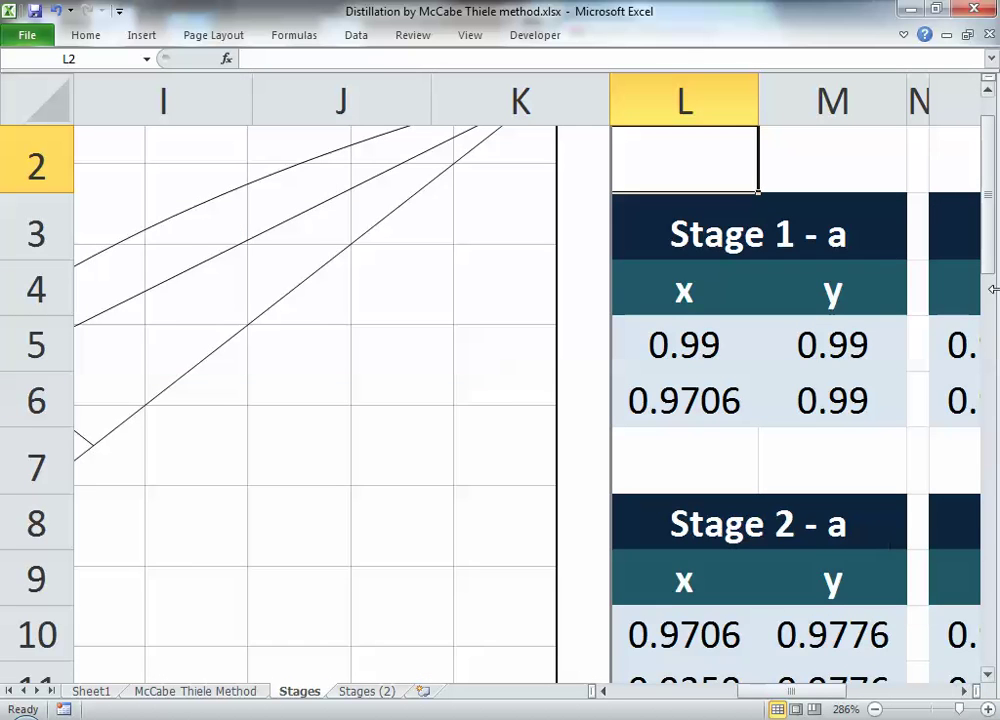
pyautogui.moveTo(986, 190); pyautogui.dragTo(990, 143)
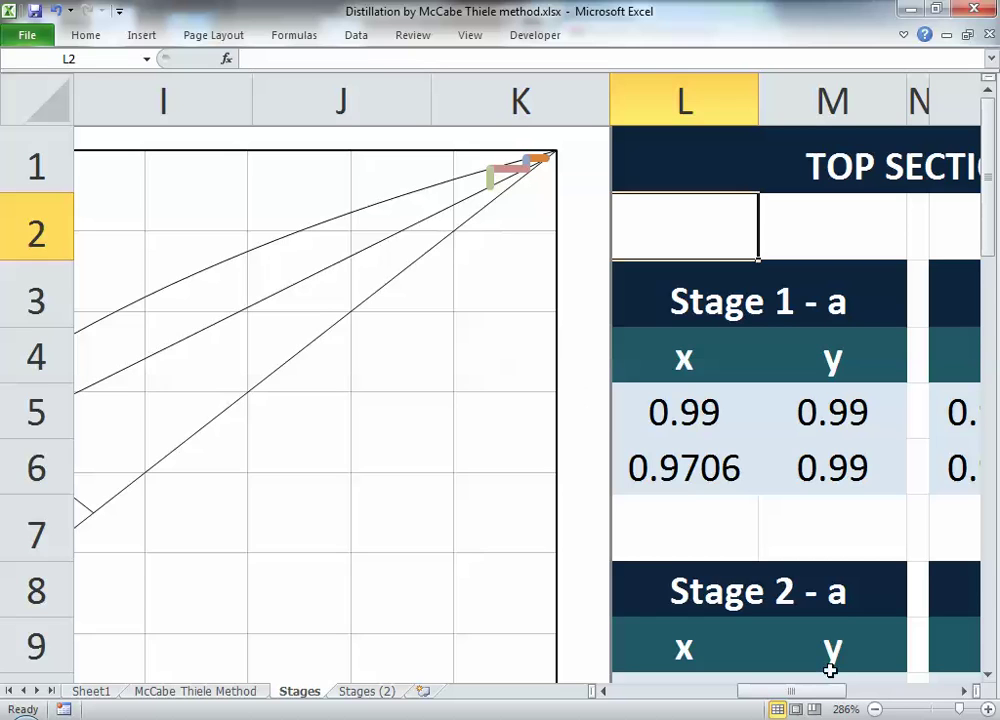
pyautogui.click(874, 709)
pyautogui.click(874, 709)
pyautogui.click(874, 709)
pyautogui.click(874, 709)
pyautogui.click(874, 709)
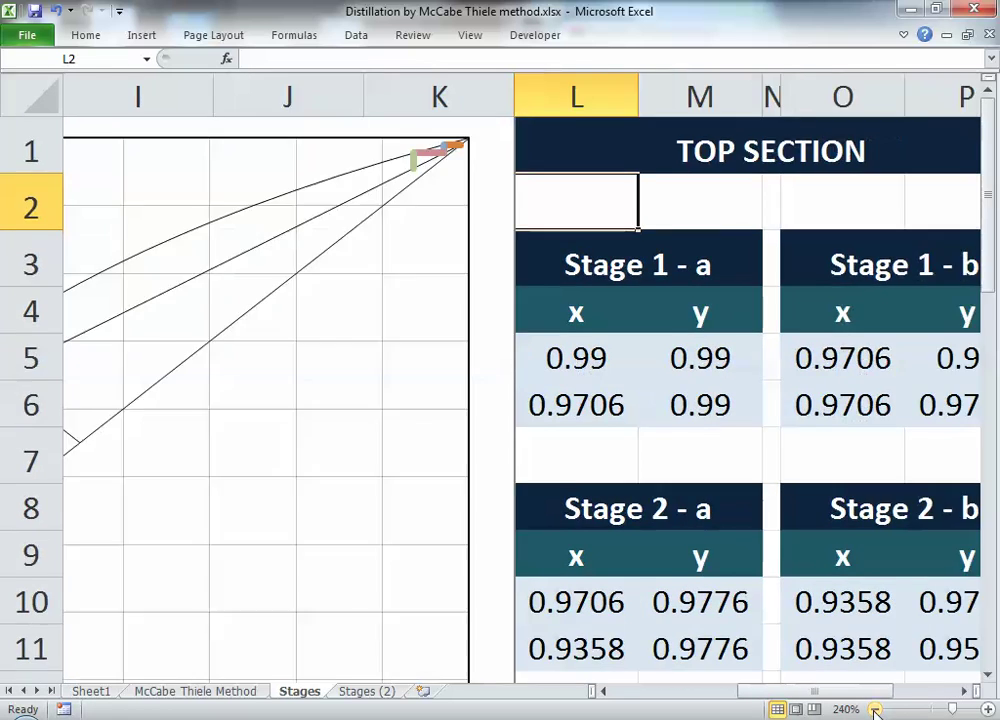
pyautogui.click(874, 709)
pyautogui.click(874, 709)
pyautogui.click(874, 709)
pyautogui.click(874, 709)
pyautogui.click(874, 709)
pyautogui.click(874, 709)
pyautogui.click(874, 709)
pyautogui.click(874, 709)
pyautogui.click(874, 709)
pyautogui.click(874, 709)
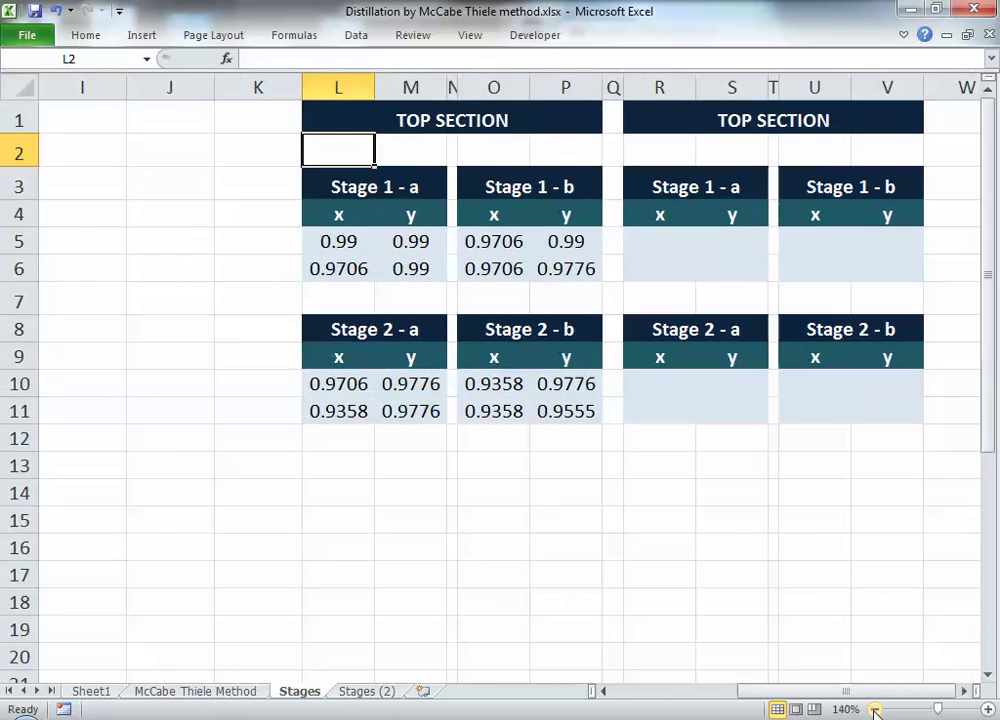
pyautogui.click(874, 709)
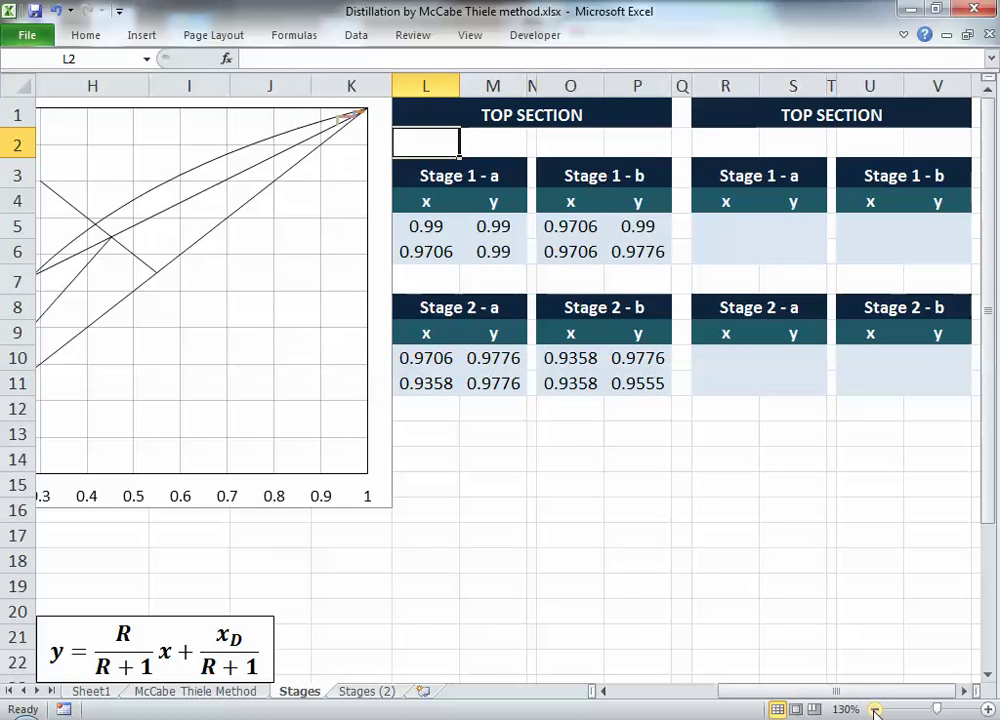
pyautogui.click(874, 709)
pyautogui.click(874, 709)
pyautogui.click(874, 709)
pyautogui.click(874, 709)
pyautogui.click(874, 709)
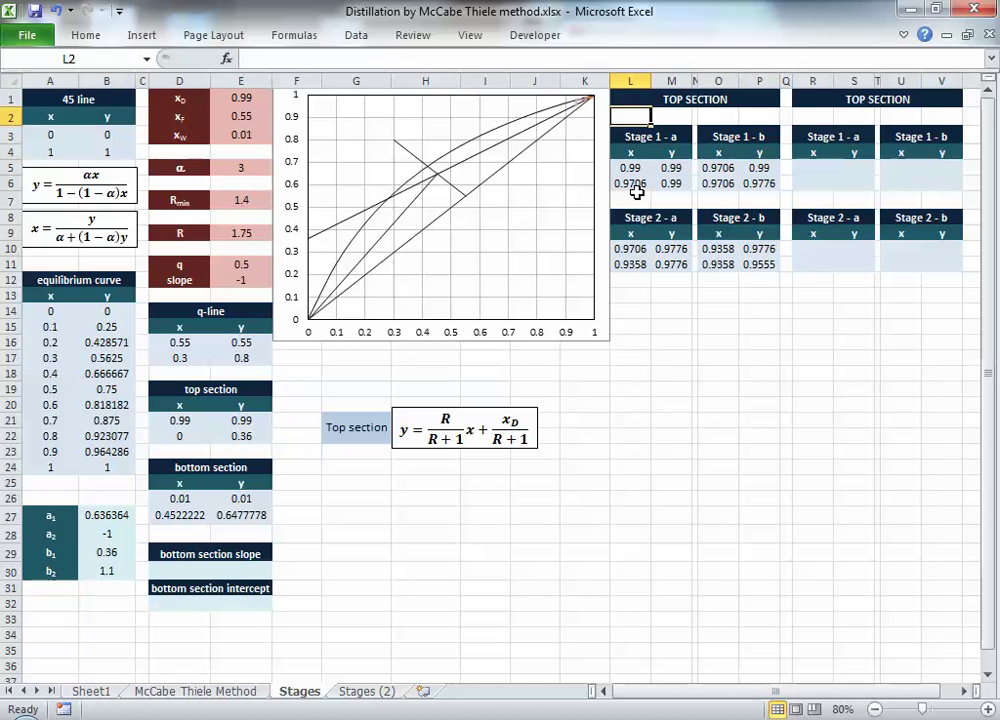
# Step: Change the second TOP SECTION heading in R1 to BOTTOM SECTION
pyautogui.click(900, 97)
pyautogui.press('F2')
pyautogui.hotkey('ctrl', 'shift', 'Left')
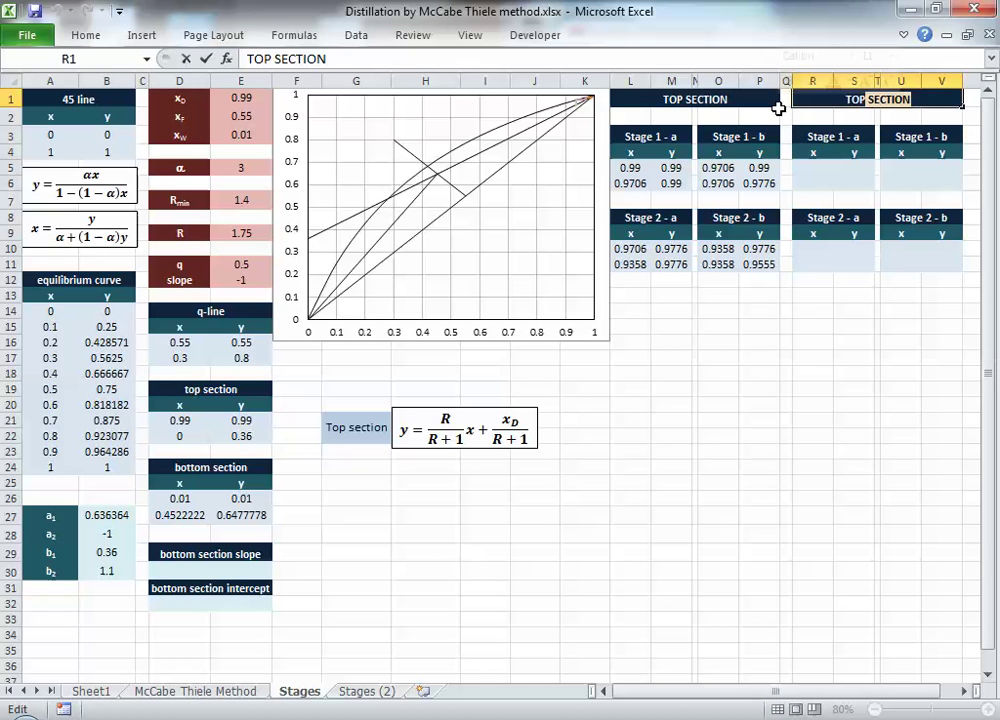
pyautogui.hotkey('ctrl', 'shift', 'Left')
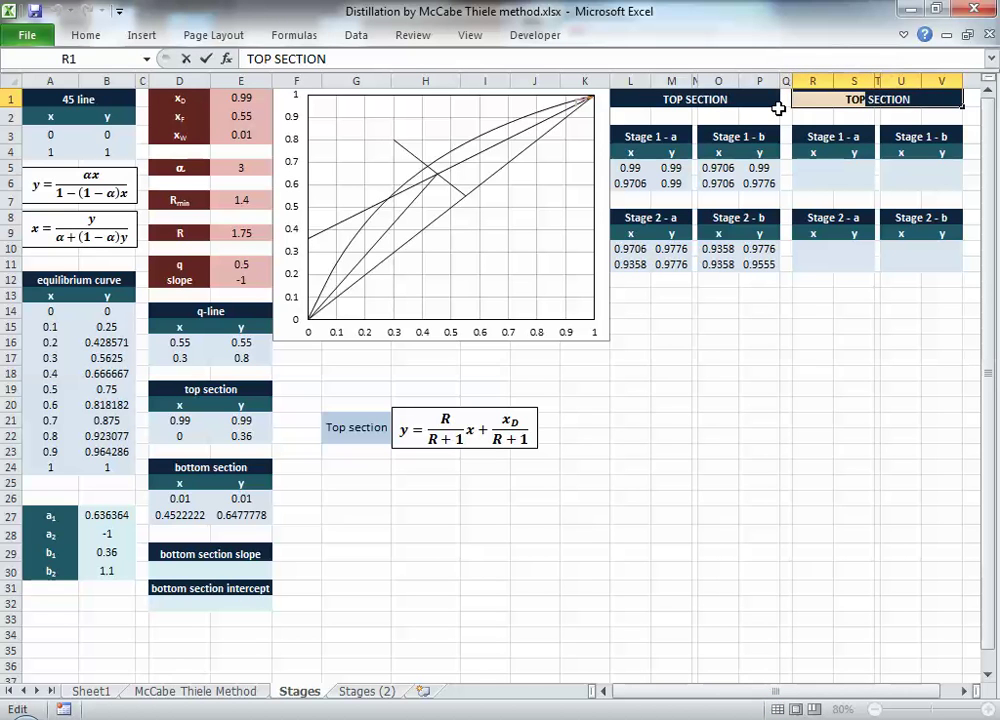
pyautogui.write('Bo')
pyautogui.press('BackSpace')
pyautogui.write('OTTOM')
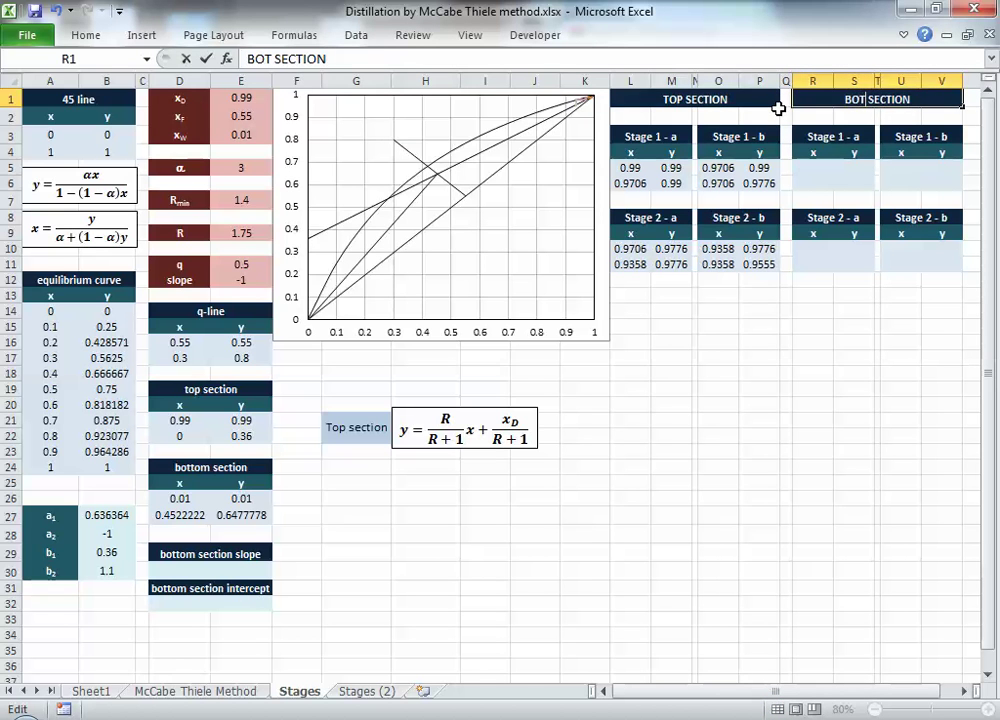
pyautogui.press('Return')
# Step: Link the bottom section's Stage 1 - a first point to xW by entering =E3 in both R5 and S5
pyautogui.press('Down')
pyautogui.press('Down')
pyautogui.press('Down')
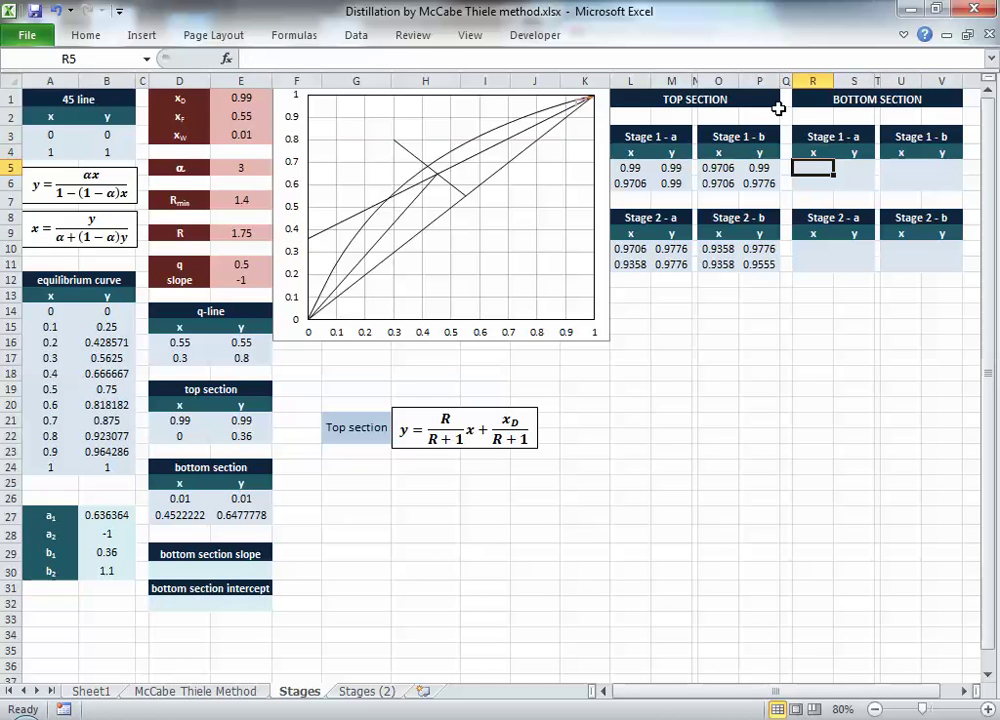
pyautogui.write('=')
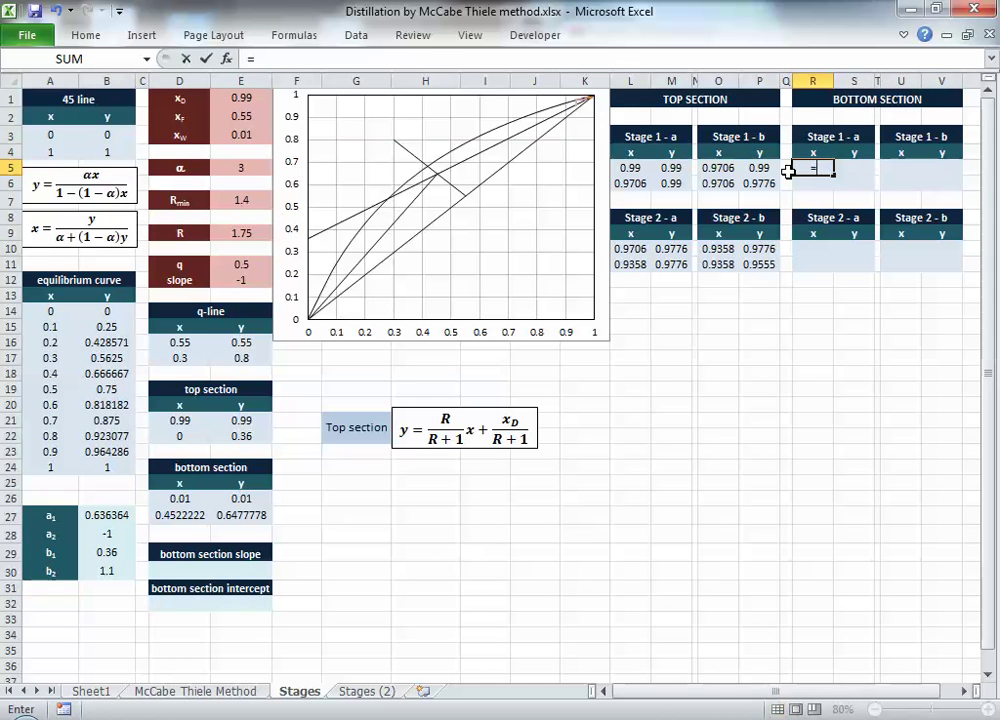
pyautogui.click(257, 132)
pyautogui.press('Tab')
pyautogui.write('=')
pyautogui.click(226, 134)
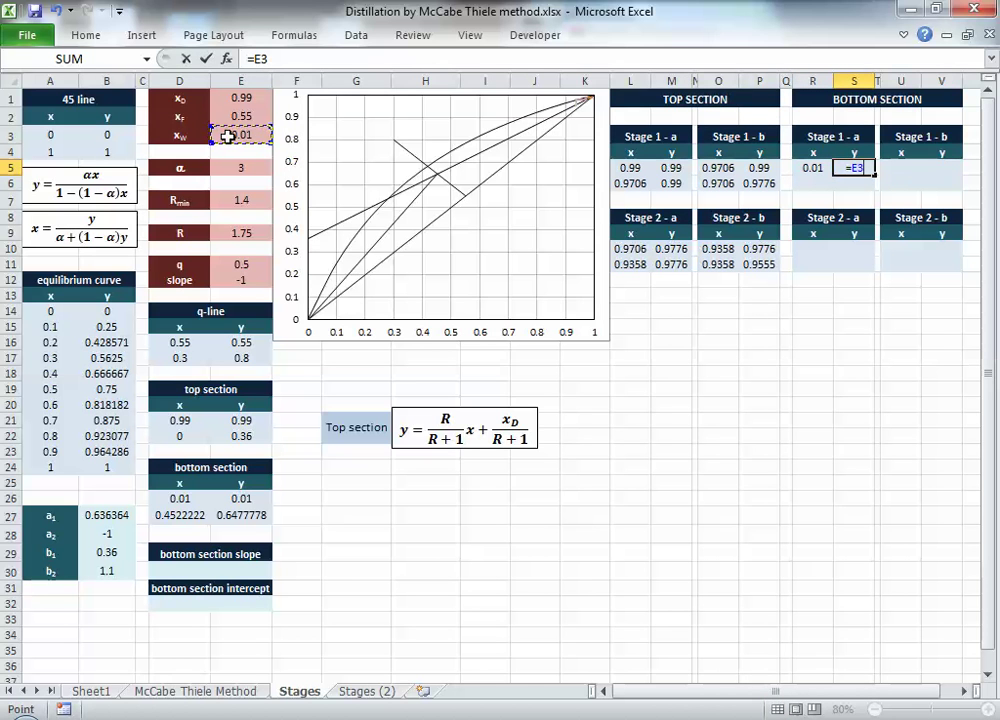
pyautogui.press('Return')
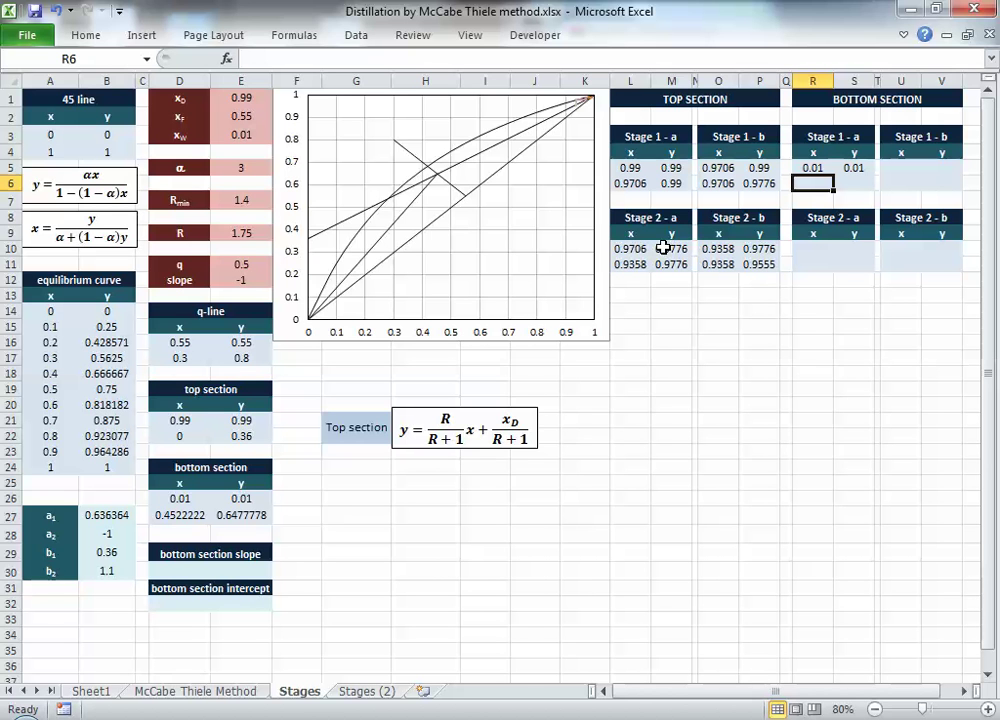
# Step: Try linking the second y value of the bottom section's Stage 1 - a to the first with =S5 in S6
pyautogui.press('Right')
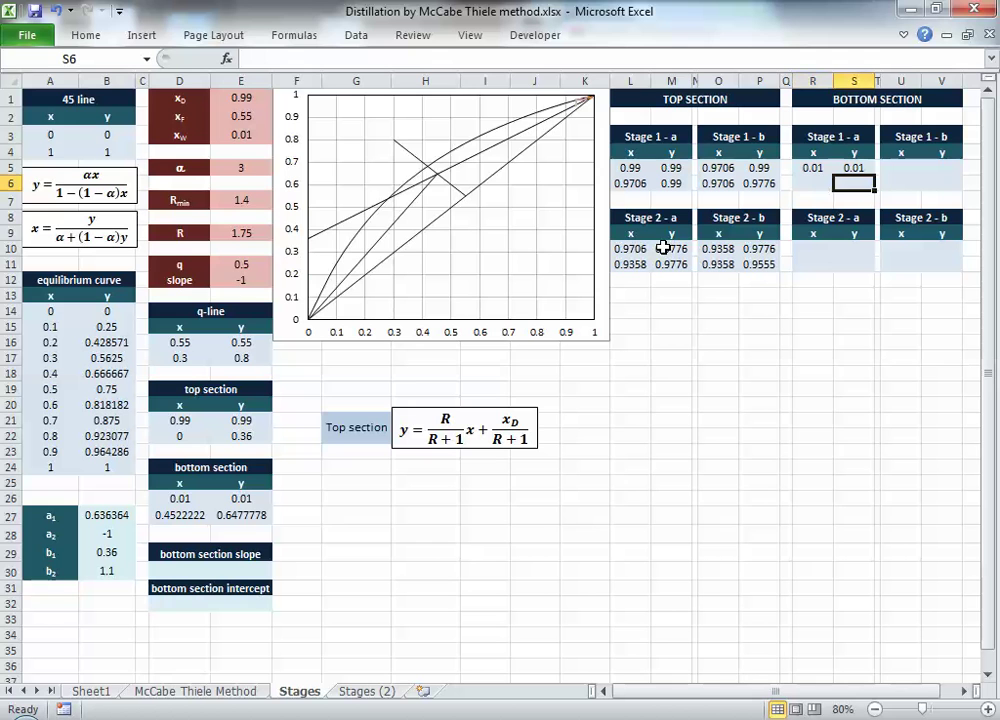
pyautogui.write('=S5')
pyautogui.press('Return')
pyautogui.press('Up')
pyautogui.press('Left')
pyautogui.write('=')
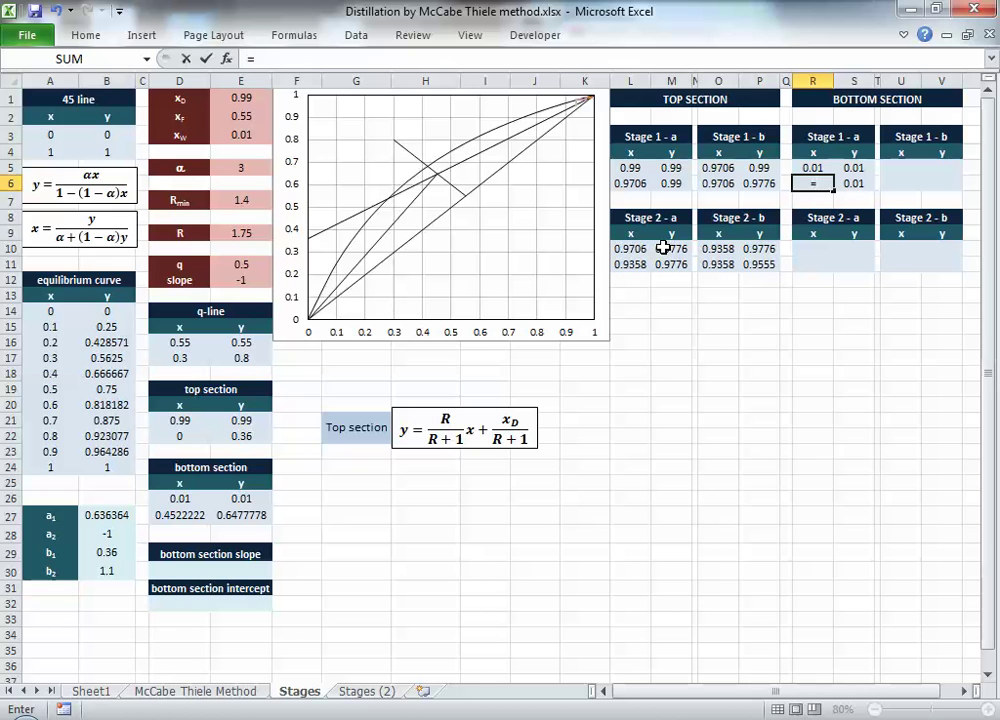
pyautogui.press('Escape')
# Step: Enter the bottom section's Stage 1 - a second point: =R5 in R6 and the equilibrium formula =$E$5*R6/(1-(1-$E$5)*R6) in S6
pyautogui.write('=R5')
pyautogui.press('Tab')
pyautogui.write('=')
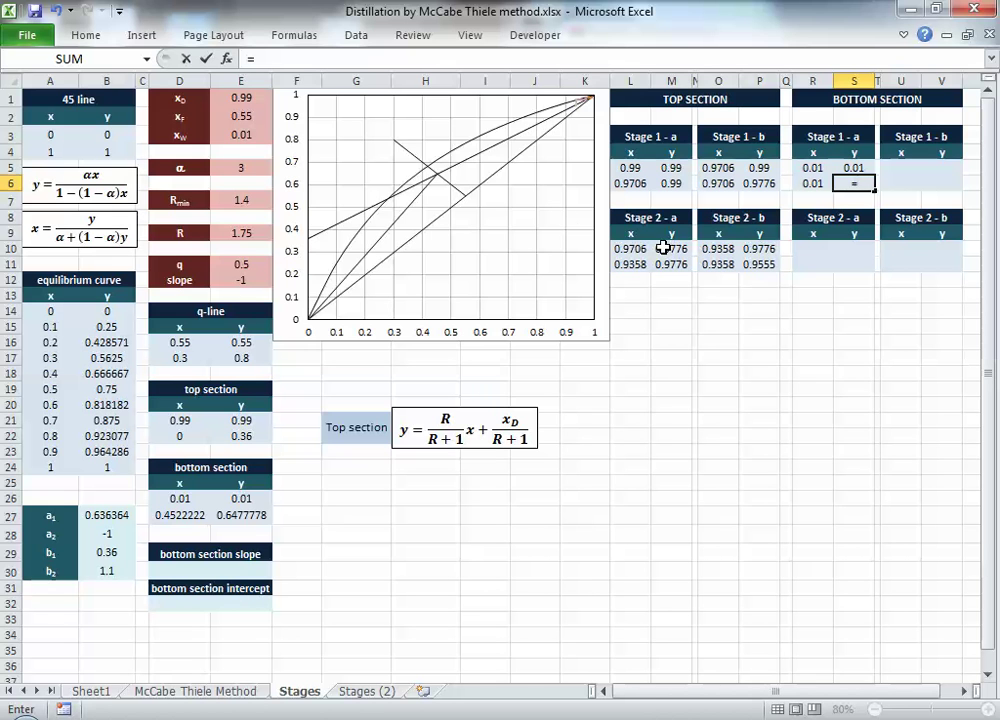
pyautogui.click(240, 170)
pyautogui.press('F4')
pyautogui.write('*')
pyautogui.press('Left')
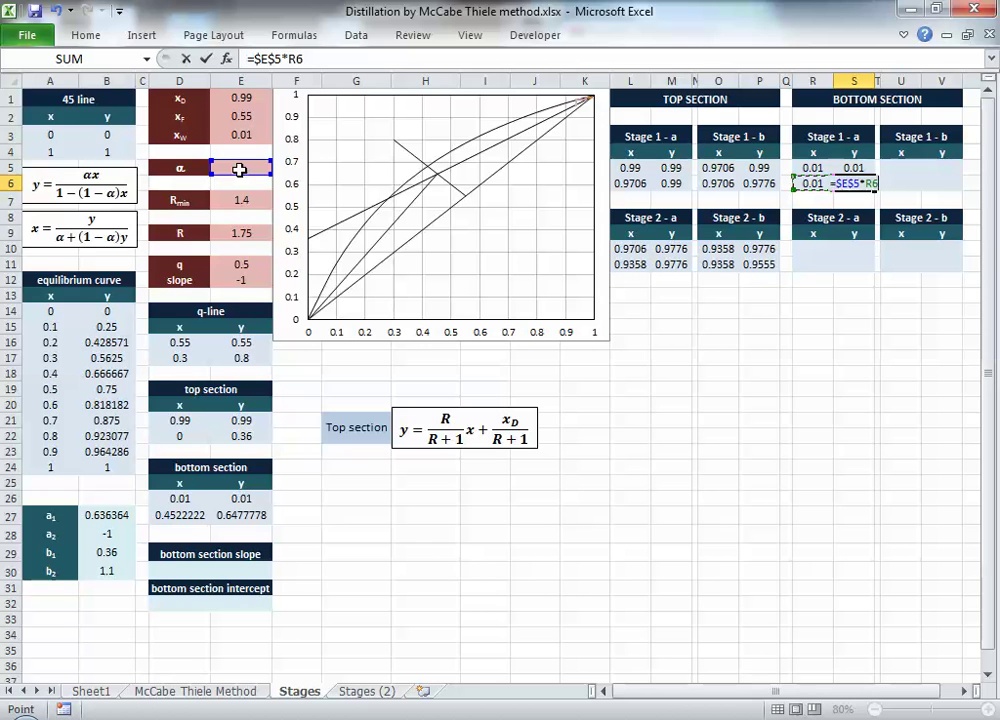
pyautogui.write('/(1-')
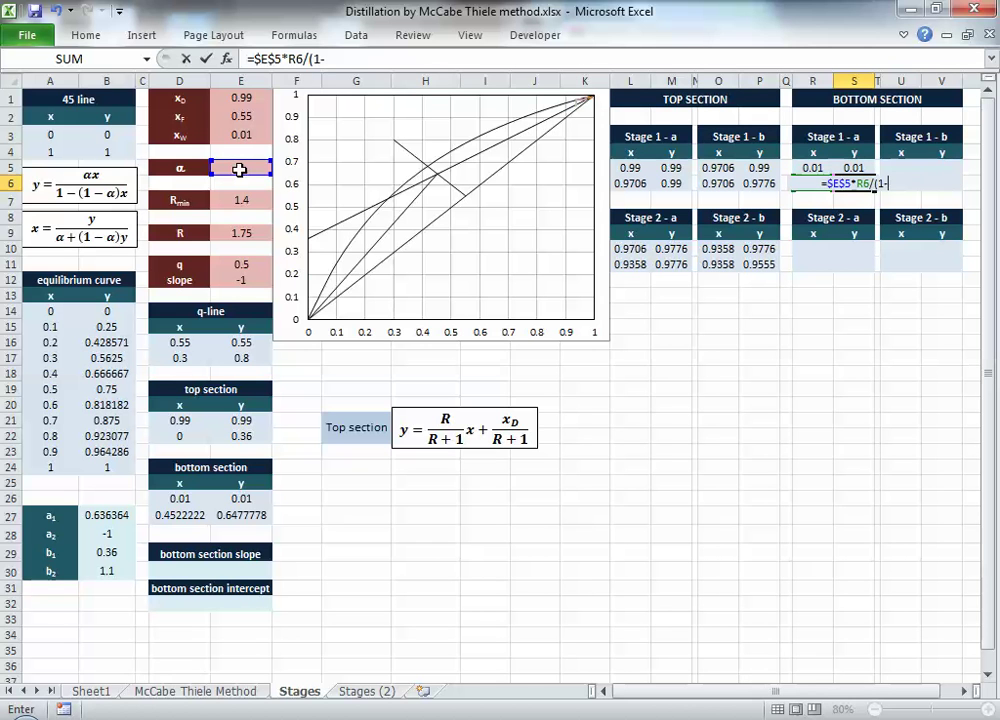
pyautogui.write('(1-')
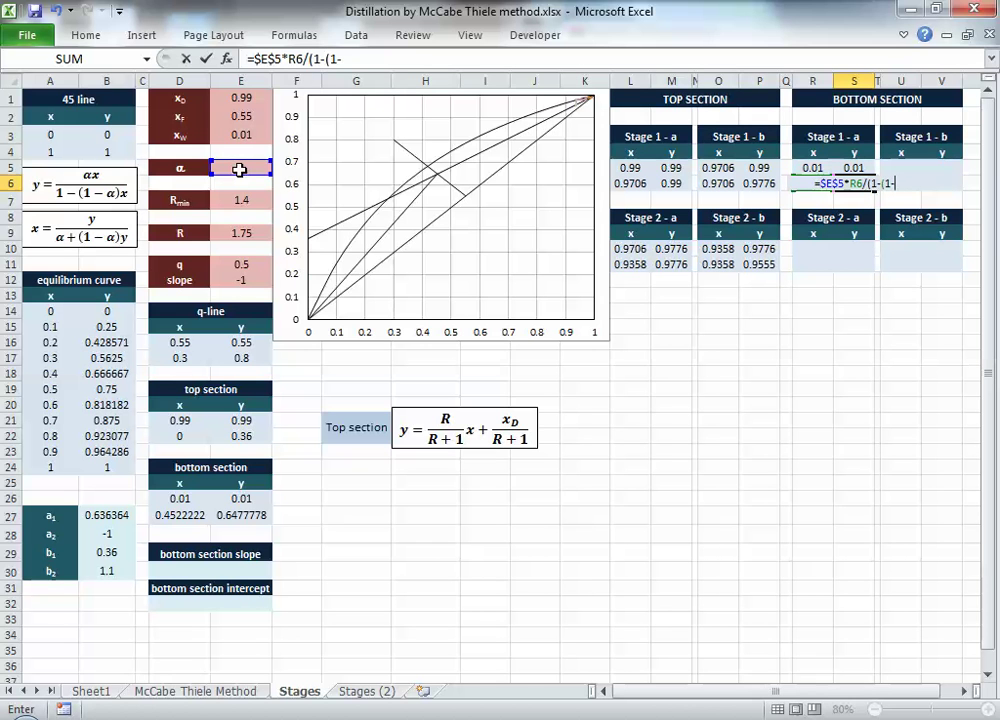
pyautogui.click(236, 170)
pyautogui.press('F4')
pyautogui.write(')*R6)')
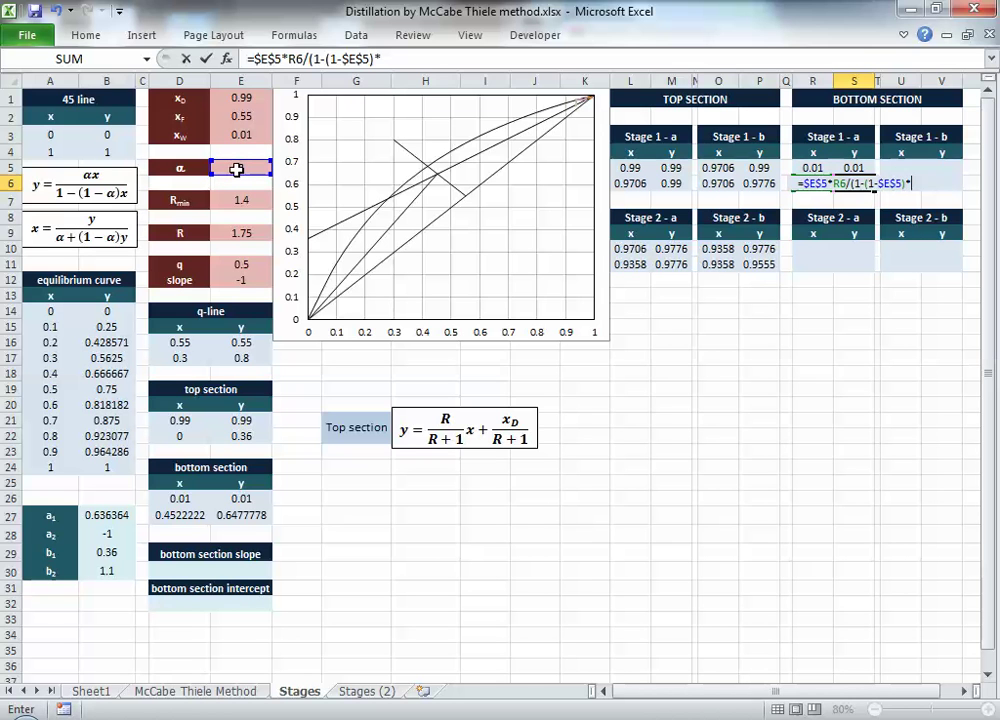
pyautogui.press('Return')
# Step: Link the bottom section's Stage 1 - b first point to the end of Stage 1 - a: =R6 in U5 and =S6 in V5
pyautogui.press('Up')
pyautogui.press('Right')
pyautogui.press('Right')
pyautogui.press('Right')
pyautogui.press('Up')
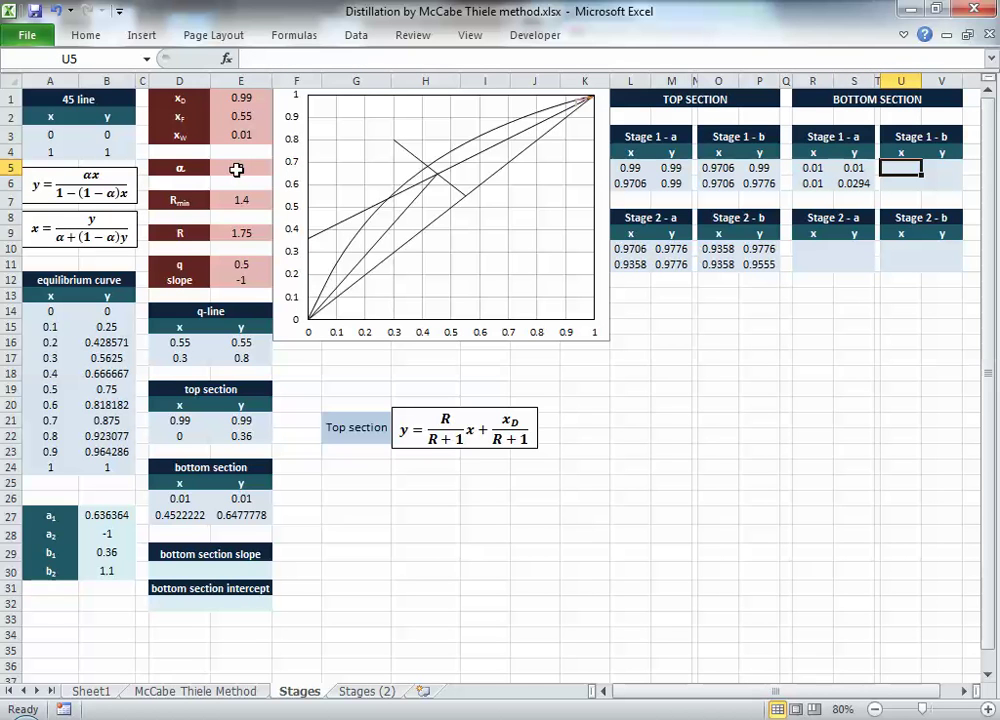
pyautogui.write('=')
pyautogui.press('Left')
pyautogui.press('Left')
pyautogui.press('Left')
pyautogui.press('Down')
pyautogui.press('Tab')
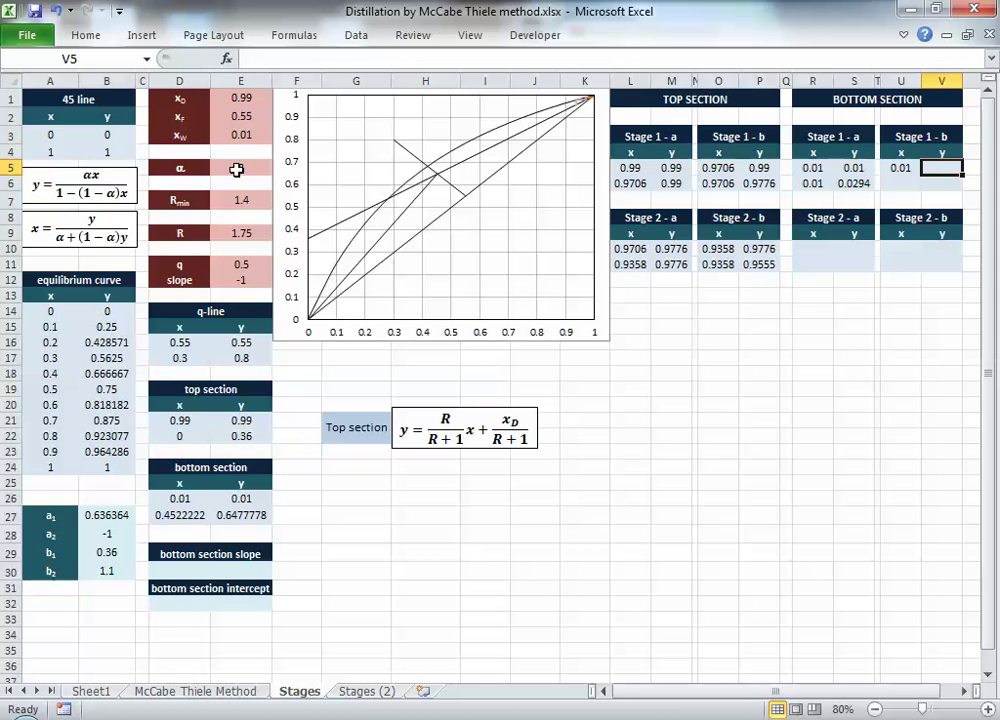
pyautogui.write('=')
pyautogui.press('Left')
pyautogui.press('Left')
pyautogui.press('Down')
pyautogui.press('Tab')
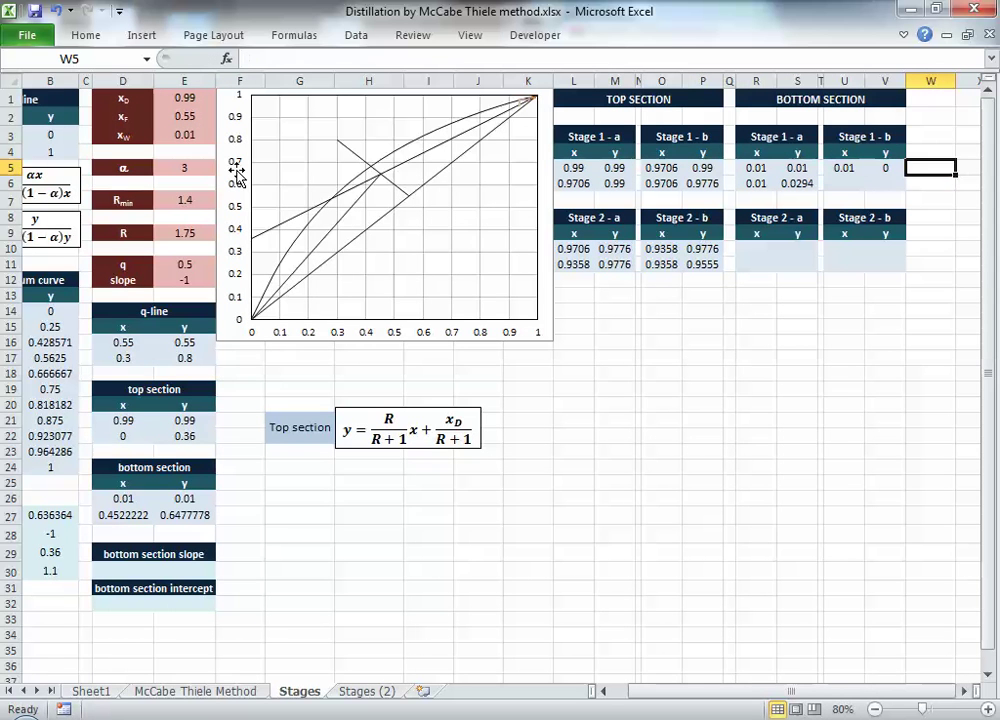
pyautogui.press('Left')
pyautogui.press('F2')
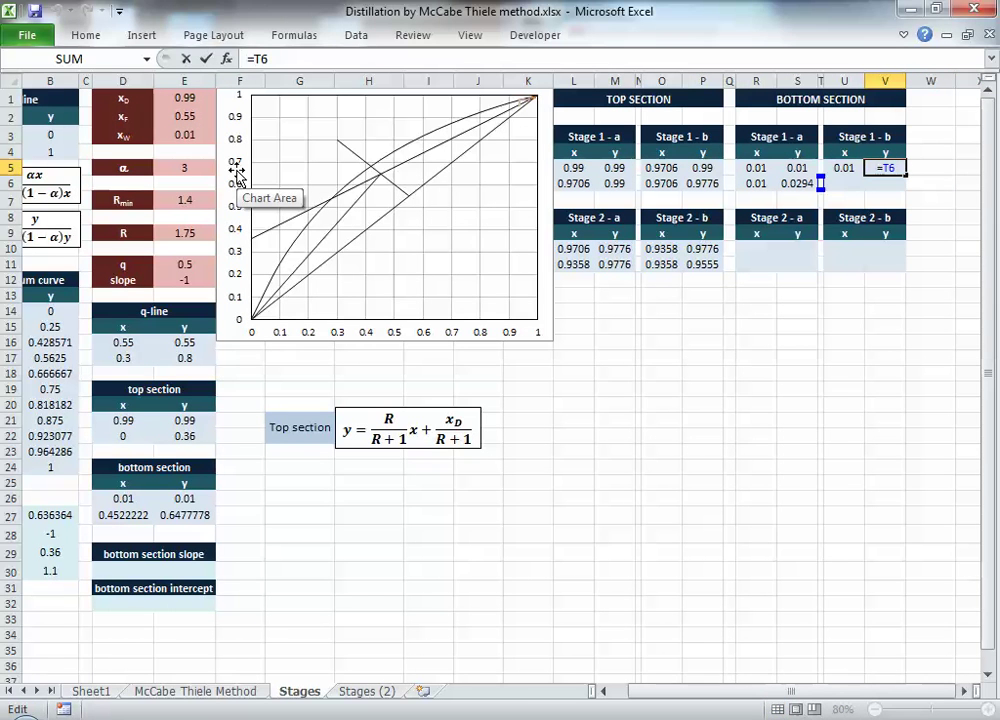
pyautogui.press('BackSpace')
pyautogui.press('BackSpace')
pyautogui.write('S6')
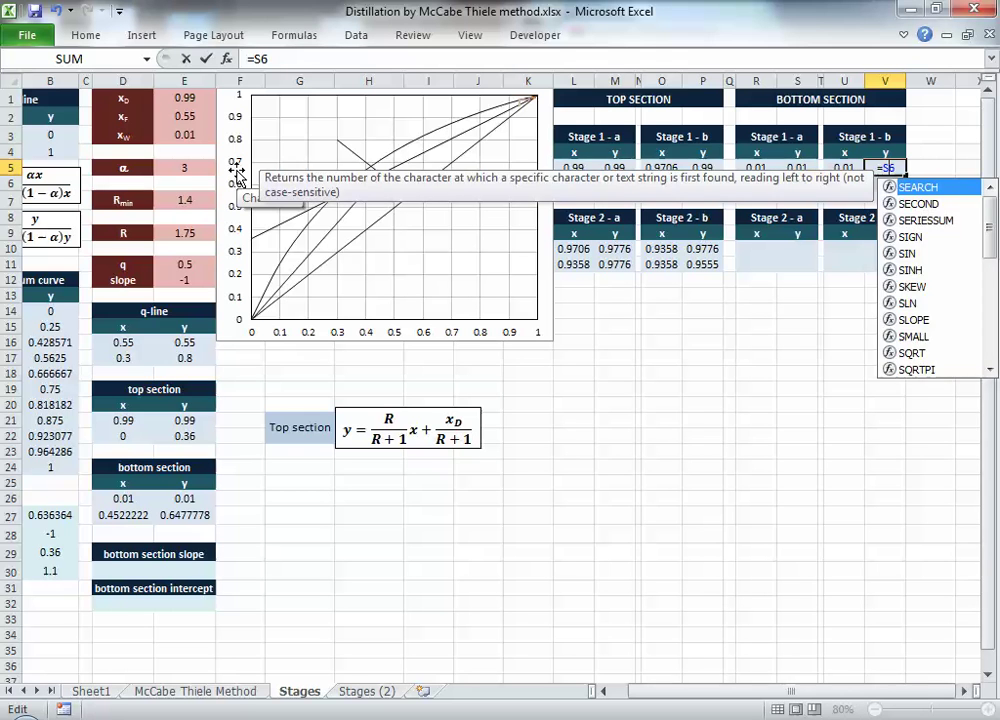
pyautogui.press('Return')
pyautogui.press('Up')
pyautogui.press('F2')
pyautogui.press('Return')
pyautogui.press('Left')
pyautogui.press('Left')
pyautogui.click(603, 691)
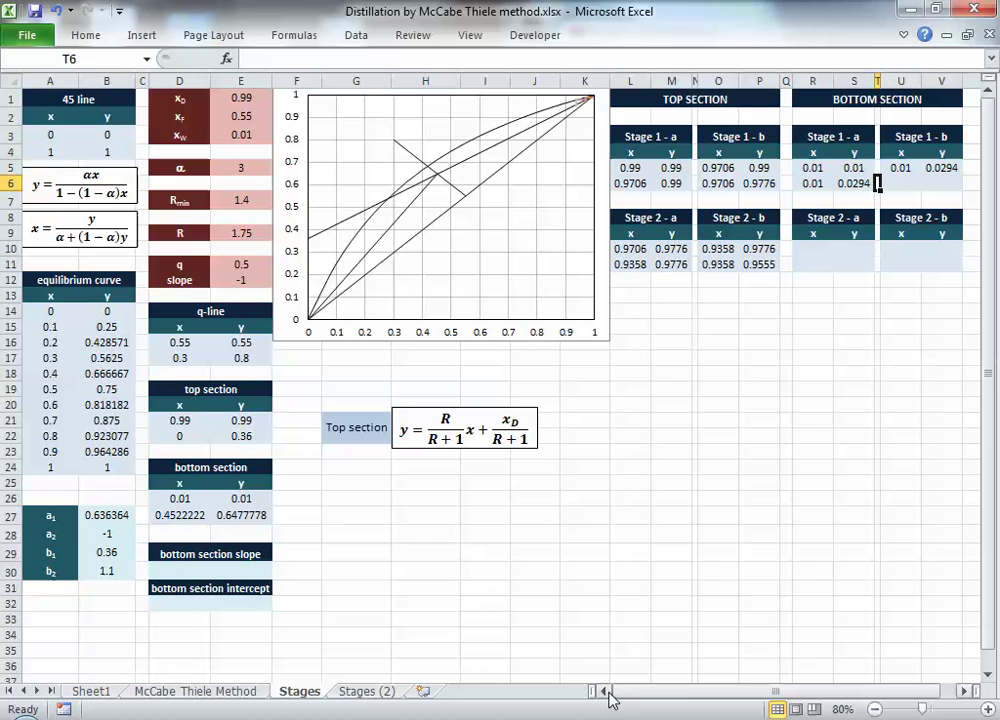
# Step: Set the second y value of the bottom section's Stage 1 - b in V6 to =V5
pyautogui.click(903, 180)
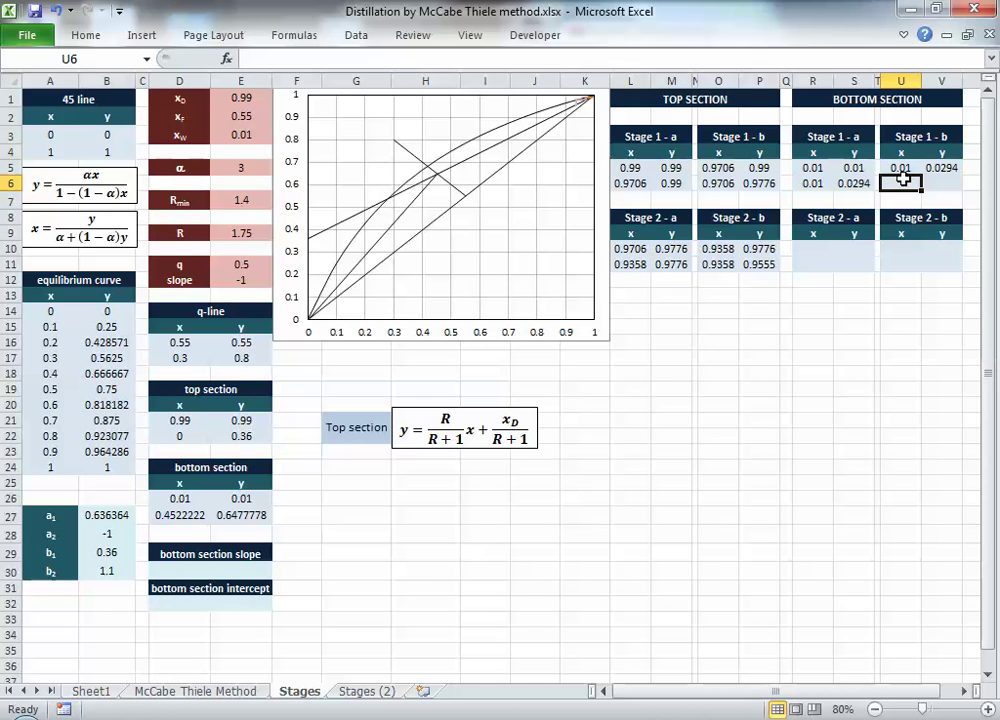
pyautogui.write('=')
pyautogui.press('Escape')
pyautogui.press('Right')
pyautogui.write('=')
pyautogui.press('Up')
pyautogui.click(903, 182)
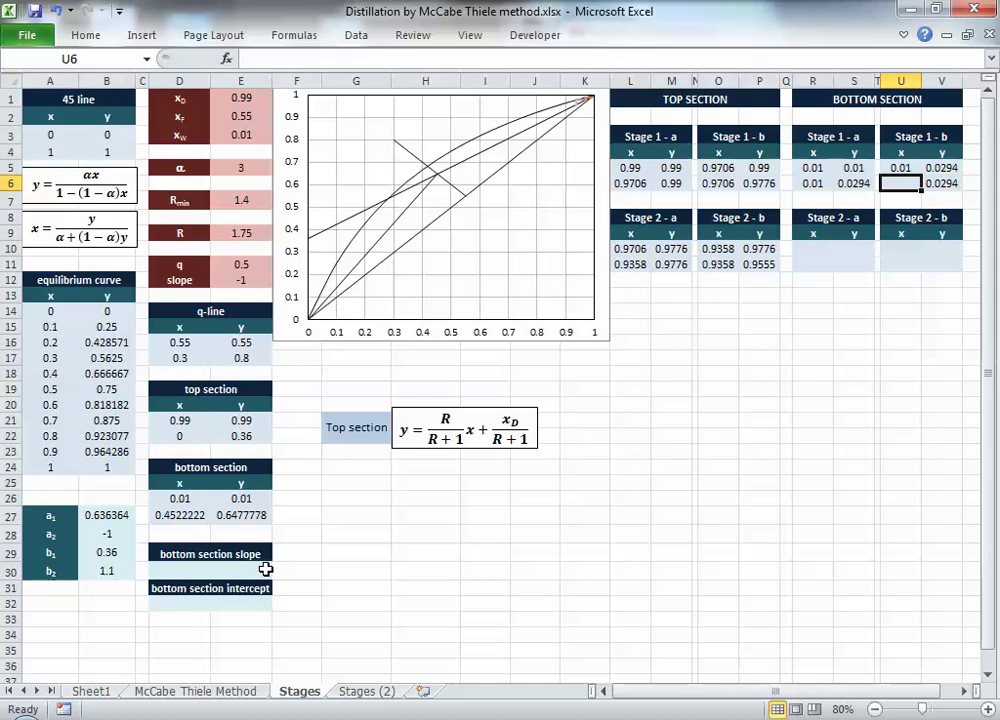
# Step: Calculate the bottom section slope in D30 with the formula =(E26-E27)/(D26-D27)
pyautogui.click(186, 572)
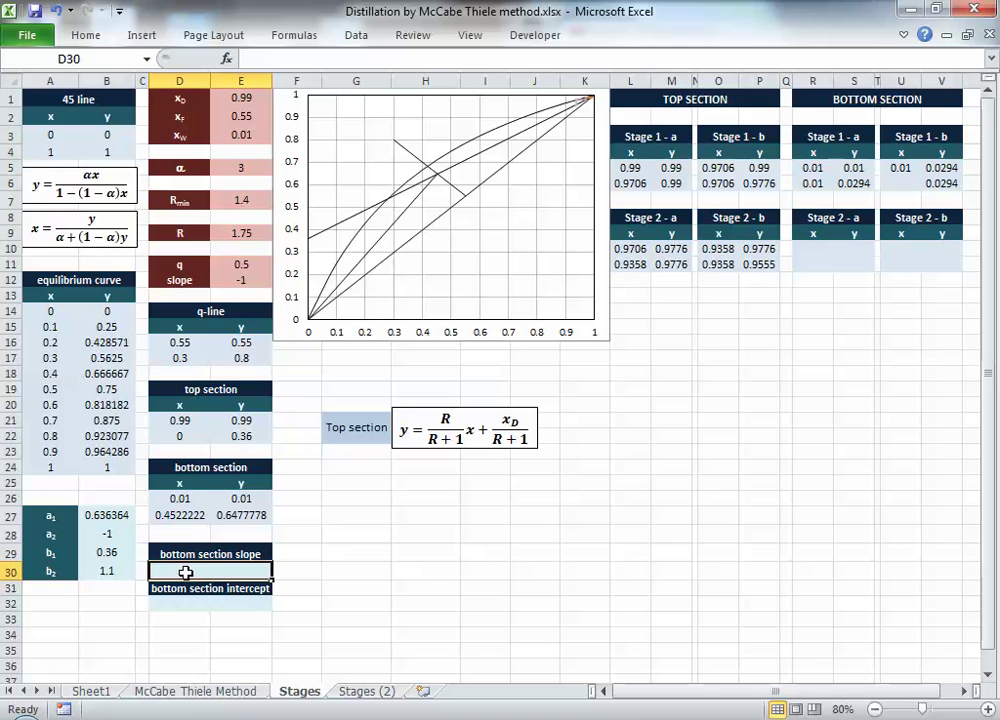
pyautogui.write('=(')
pyautogui.click(250, 500)
pyautogui.write('-')
pyautogui.click(258, 512)
pyautogui.write('(')
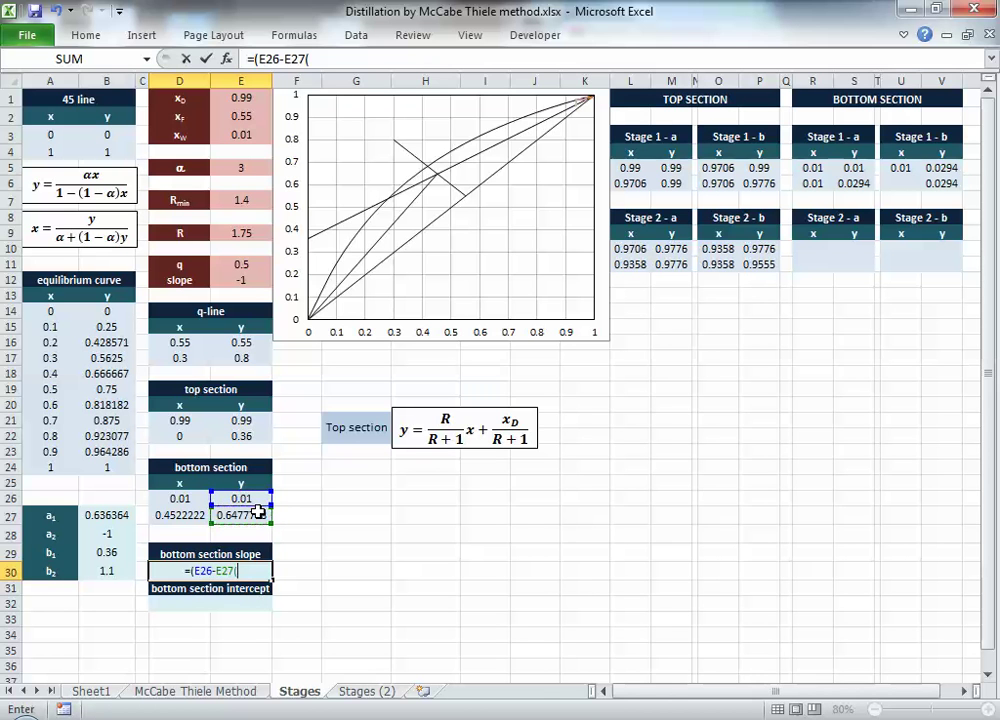
pyautogui.press('BackSpace')
pyautogui.write(')/(')
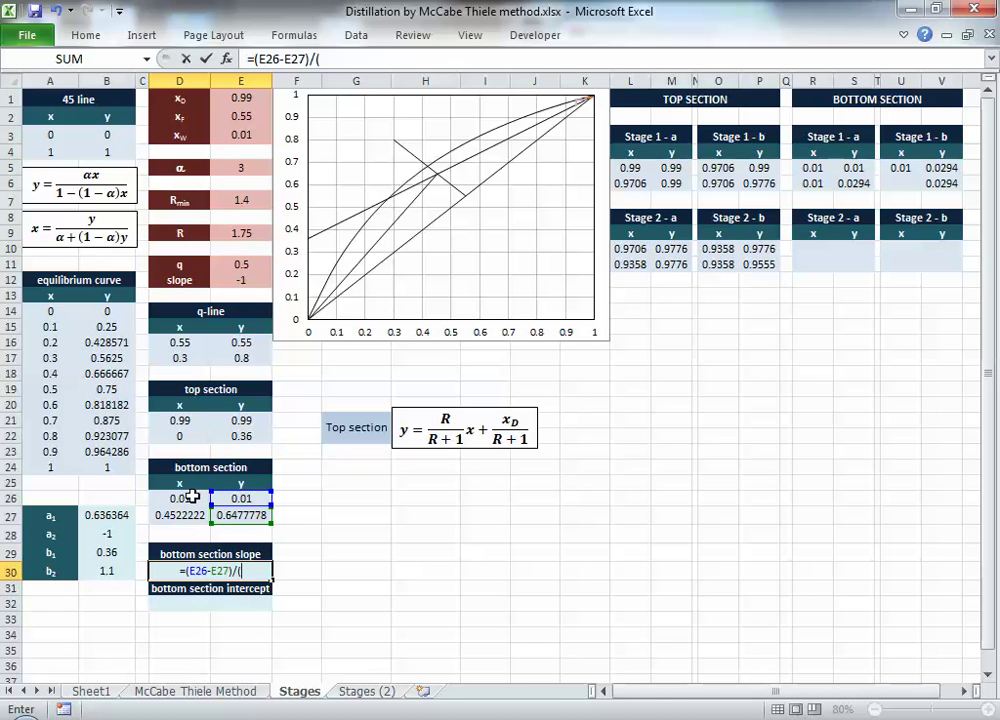
pyautogui.click(192, 497)
pyautogui.write('-')
pyautogui.click(190, 510)
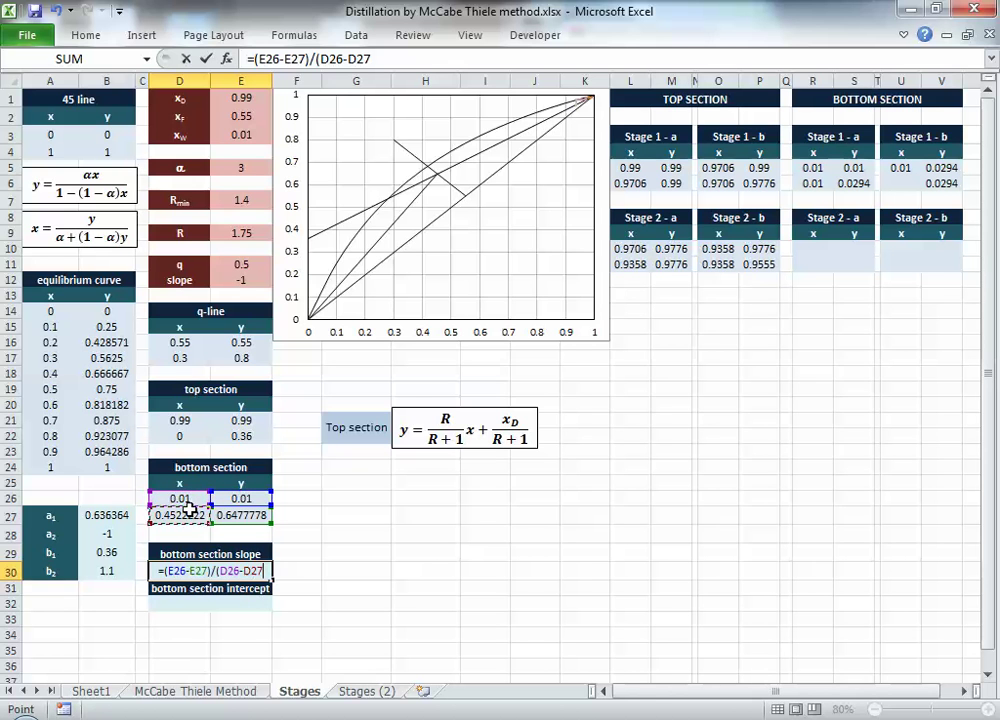
pyautogui.write(')')
pyautogui.press('Return')
# Step: Calculate the bottom section intercept in D32 with the formula =E27-D30*D27
pyautogui.press('Return')
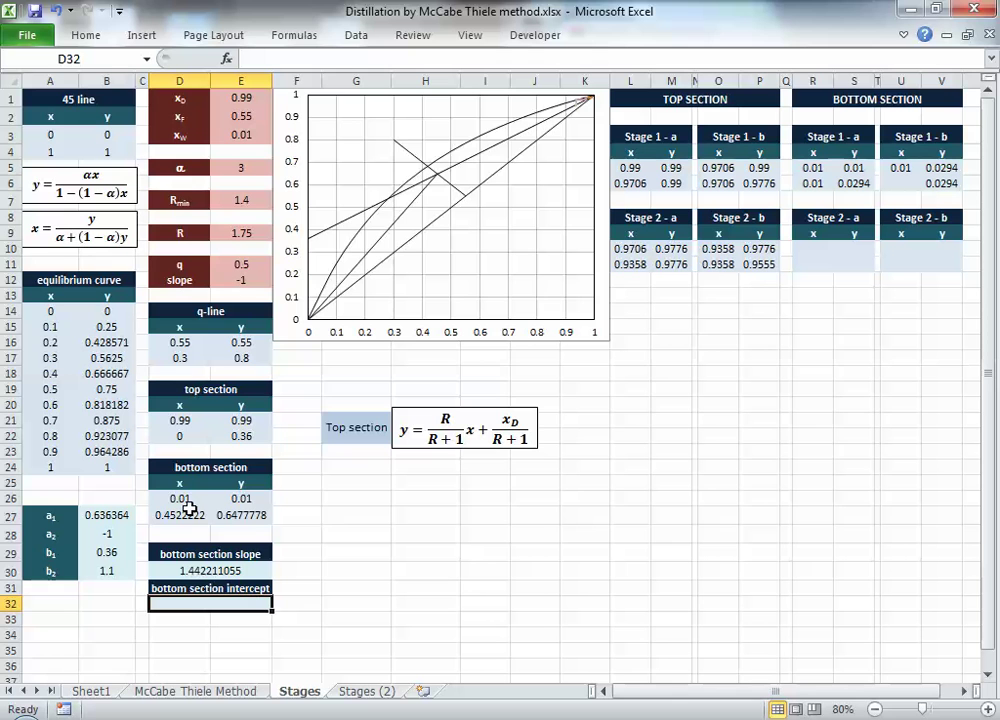
pyautogui.write('=')
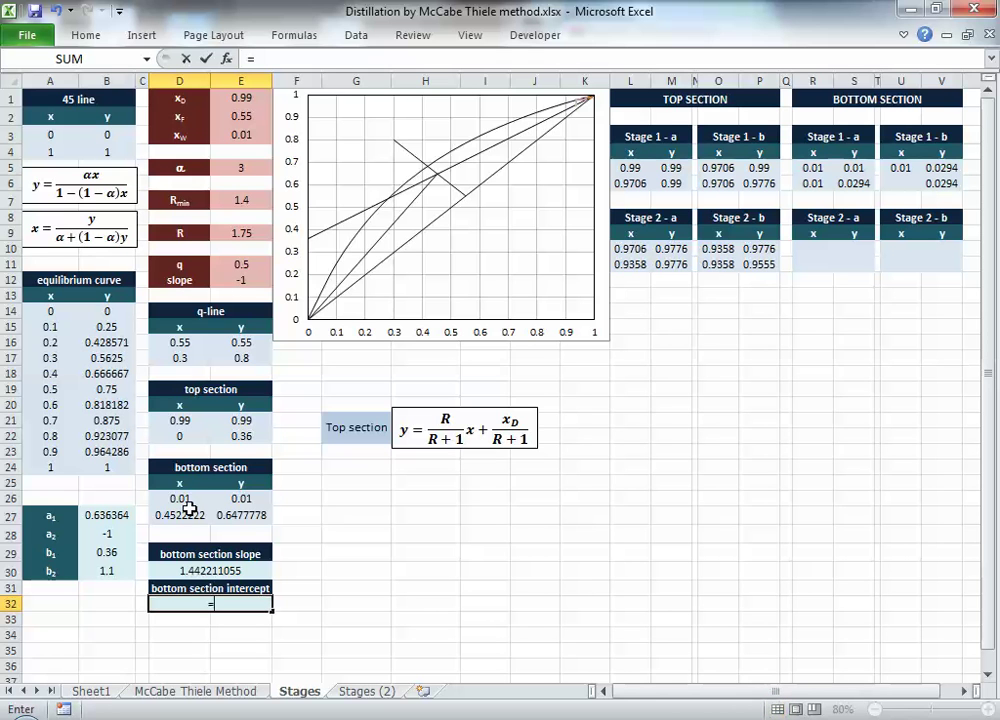
pyautogui.click(258, 513)
pyautogui.write('-')
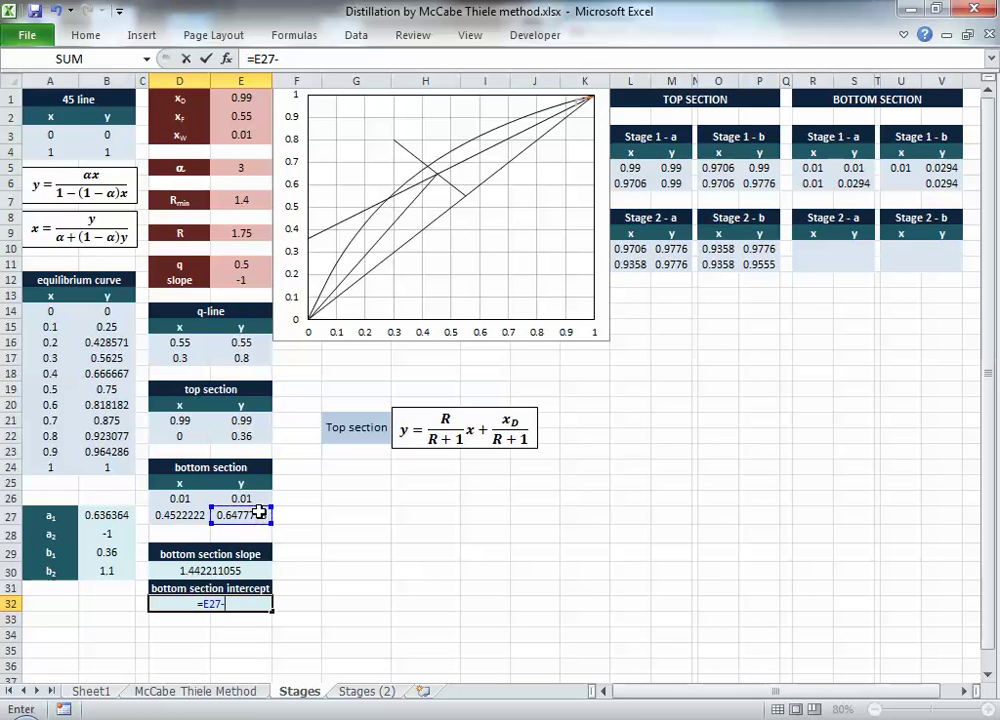
pyautogui.click(215, 570)
pyautogui.write('*')
pyautogui.click(190, 515)
pyautogui.press('Tab')
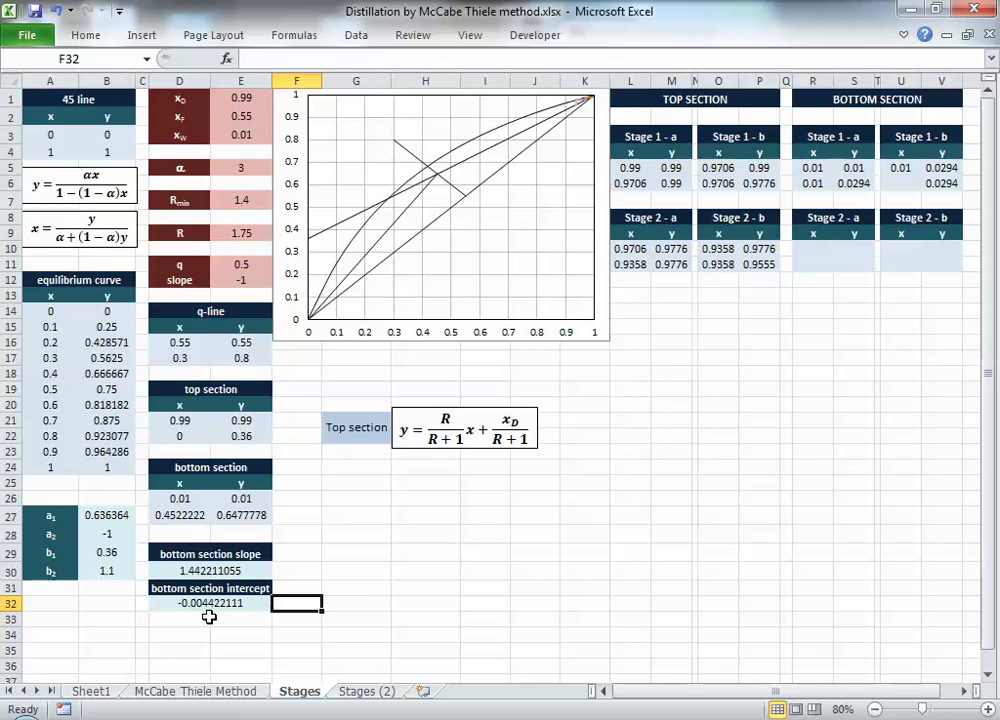
pyautogui.click(212, 586)
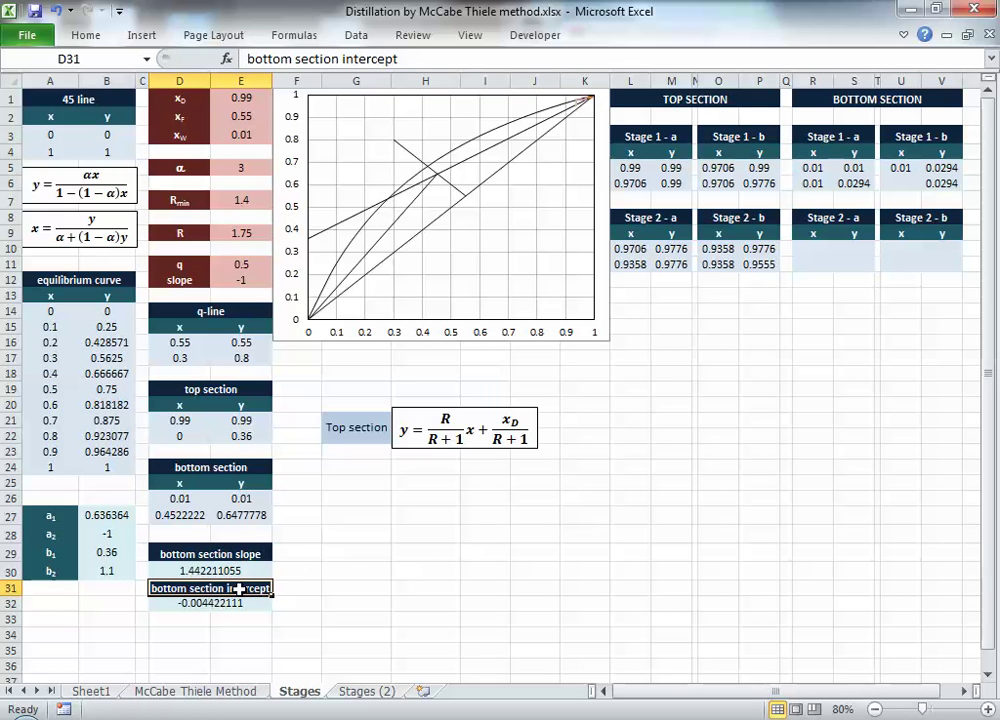
# Step: Enter the operating-line formula =(V6-$D$32)/$D$30 in U6 as the second x value of the bottom section's Stage 1 - b
pyautogui.click(912, 183)
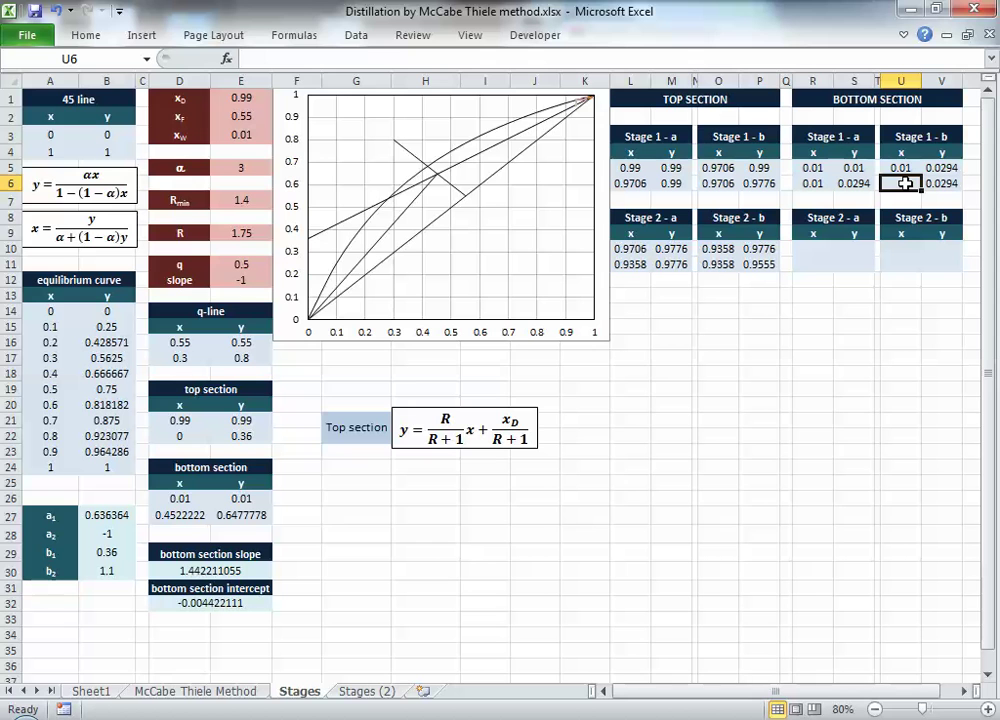
pyautogui.write('=')
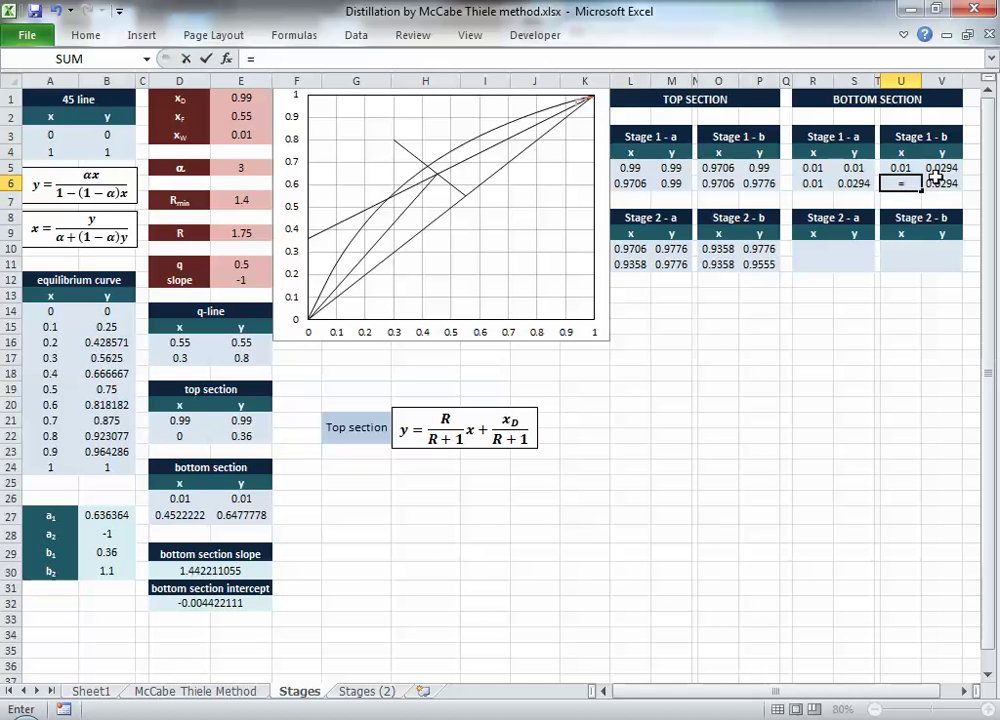
pyautogui.click(935, 183)
pyautogui.press('BackSpace')
pyautogui.press('BackSpace')
pyautogui.press('BackSpace')
pyautogui.write('=(')
pyautogui.click(935, 182)
pyautogui.write('-')
pyautogui.click(244, 605)
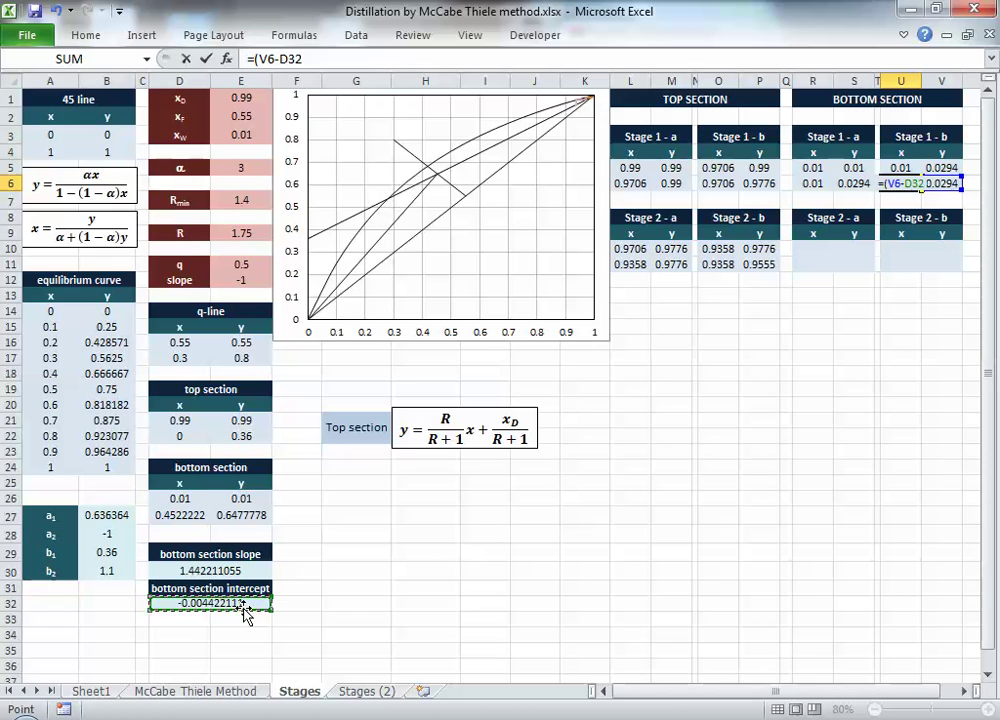
pyautogui.press('F4')
pyautogui.write(')/')
pyautogui.click(232, 569)
pyautogui.press('F4')
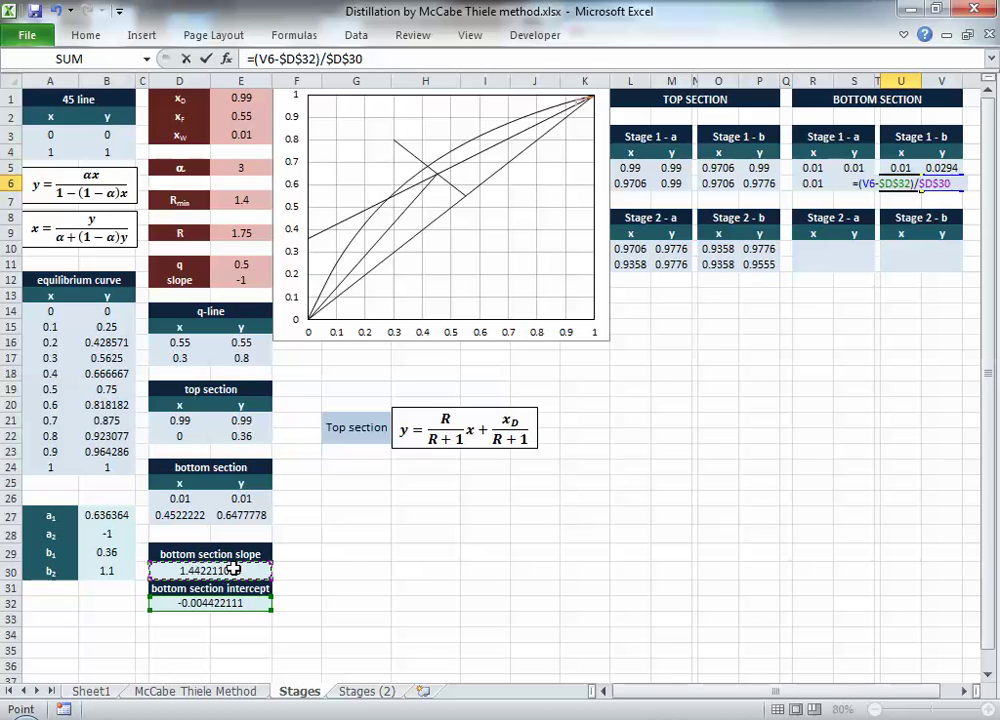
pyautogui.press('Return')
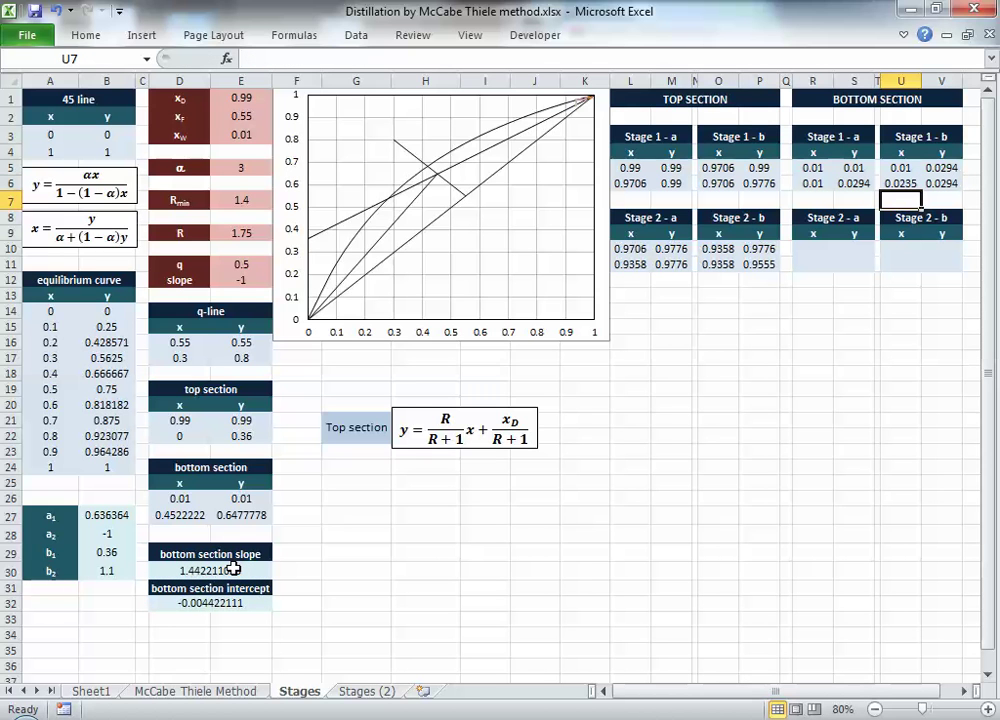
# Step: Add a chart series named bottom 1-a with X values R5:R6 and Y values S5:S6
pyautogui.click(516, 290)
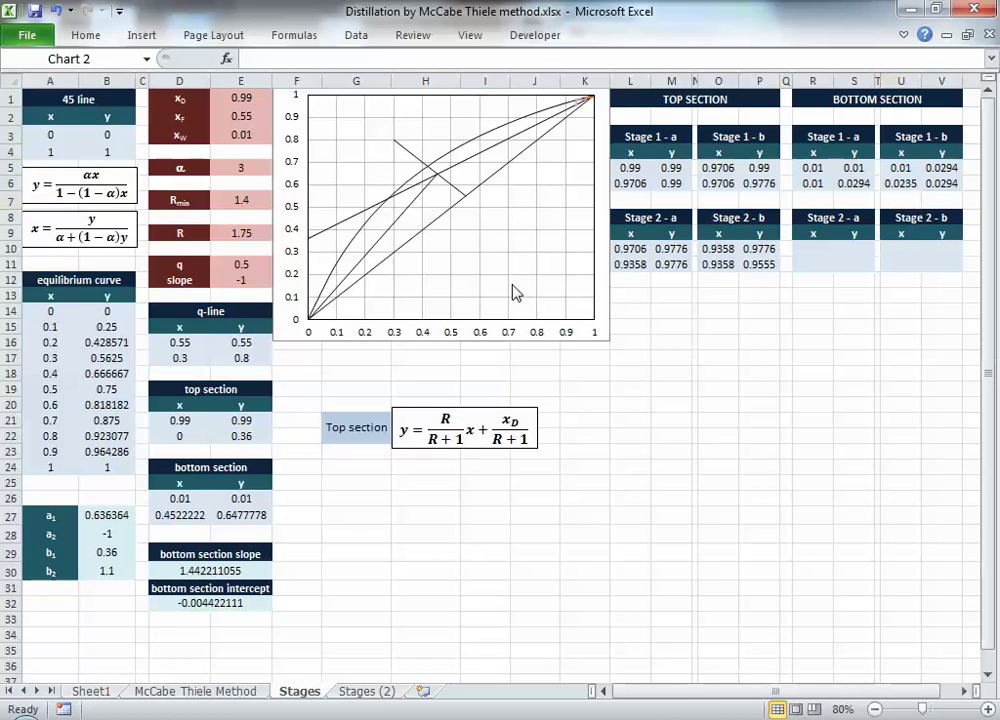
pyautogui.rightClick(514, 291)
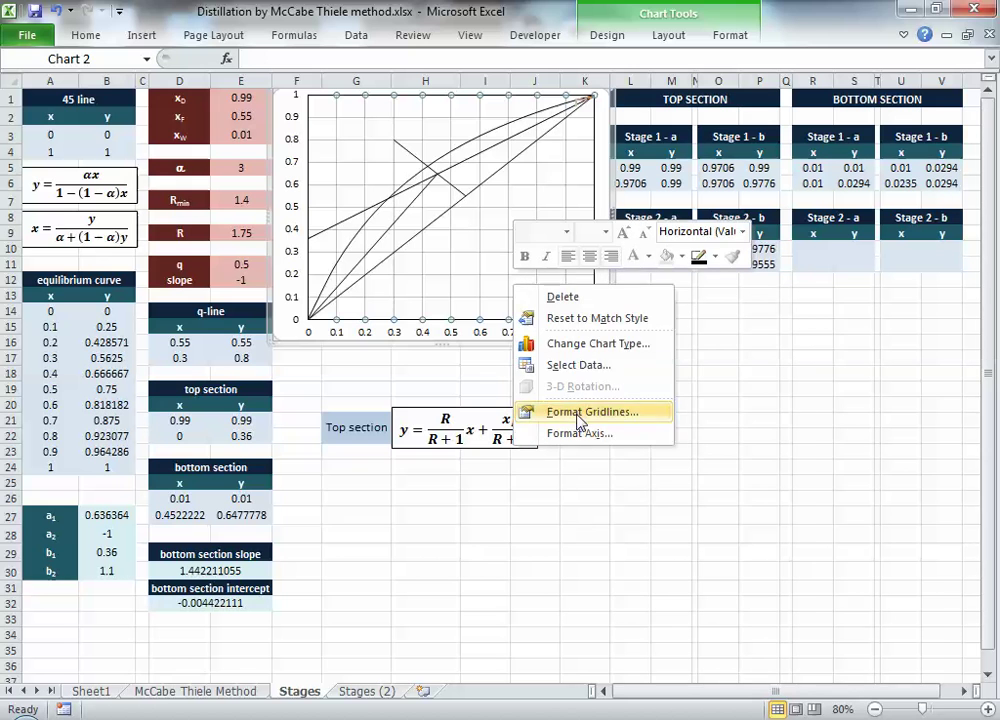
pyautogui.click(575, 366)
pyautogui.click(265, 505)
pyautogui.write('bottom 1-a')
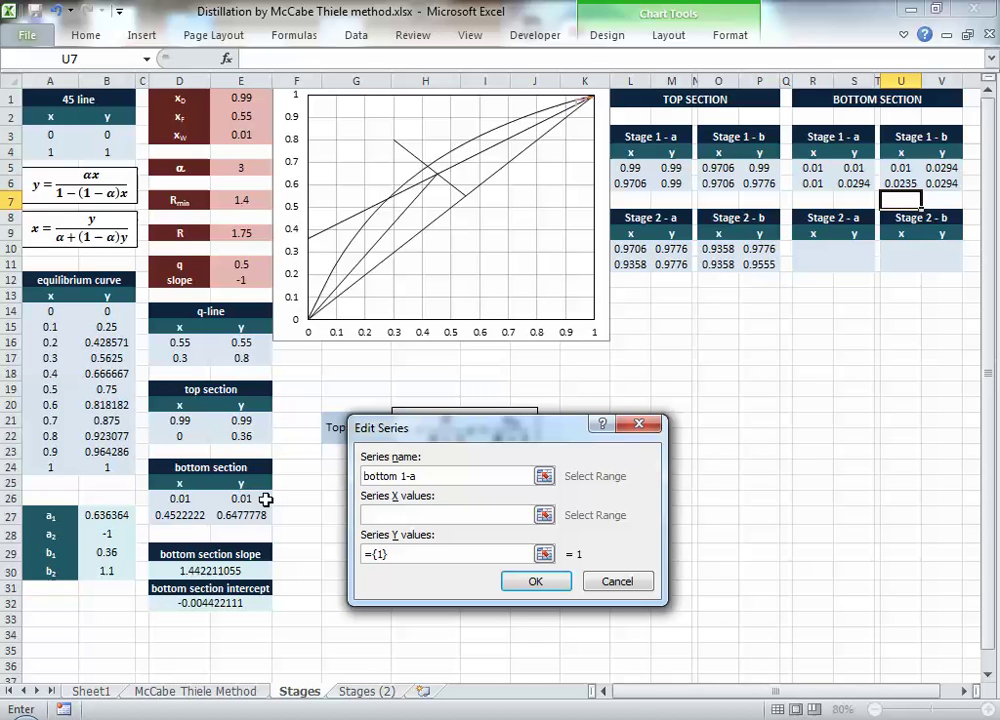
pyautogui.press('Tab')
pyautogui.moveTo(902, 169); pyautogui.dragTo(901, 184)
pyautogui.moveTo(814, 168); pyautogui.dragTo(855, 184)
pyautogui.press('Tab')
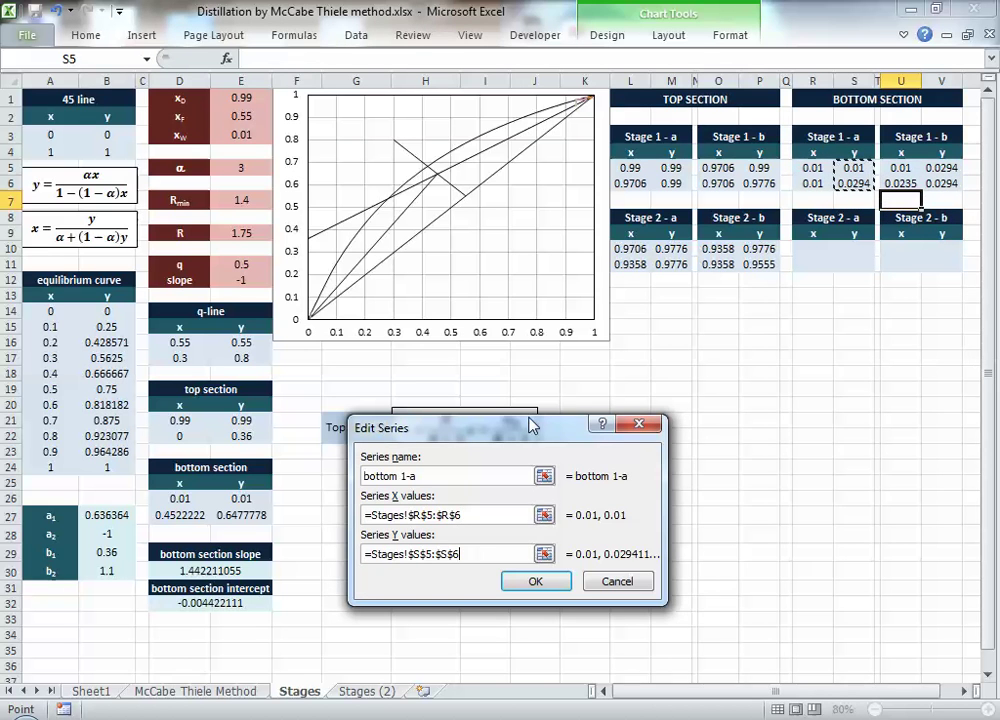
pyautogui.click(535, 583)
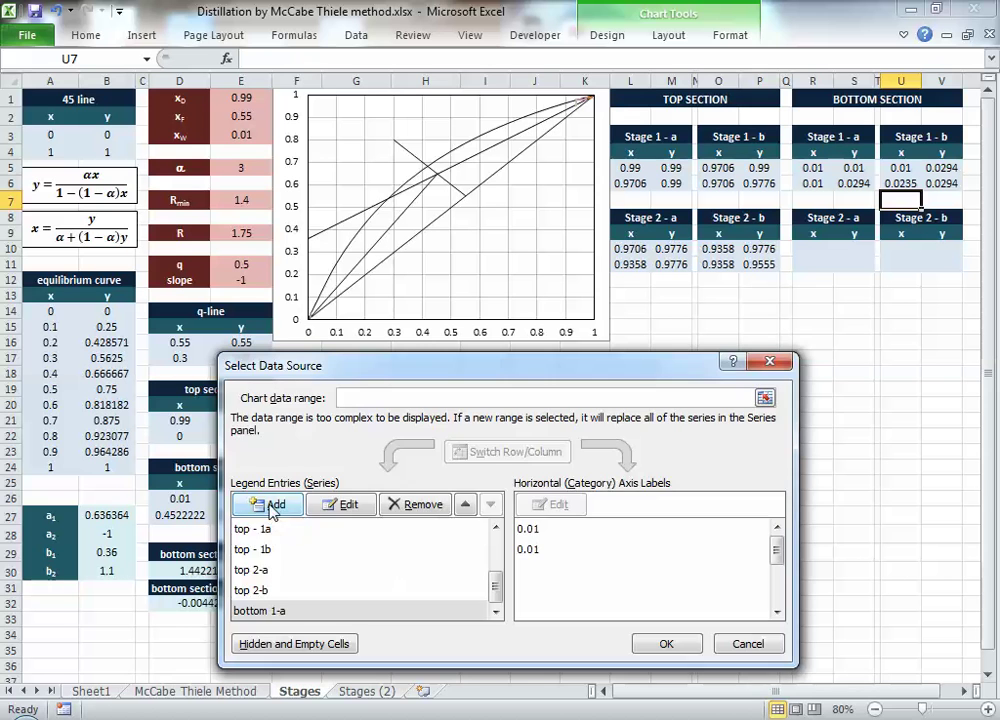
# Step: Add a chart series named bottom 1-b with X values U5:U6 and Y values V5:V6, and accept the chart data
pyautogui.click(273, 506)
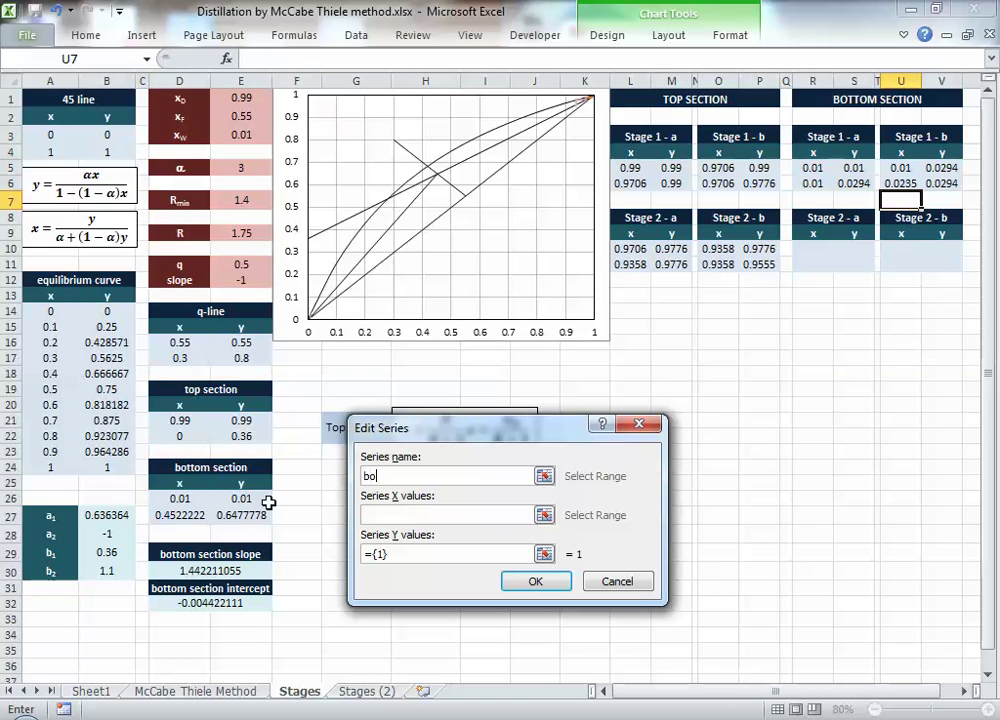
pyautogui.write('bottom 1-b')
pyautogui.press('Tab')
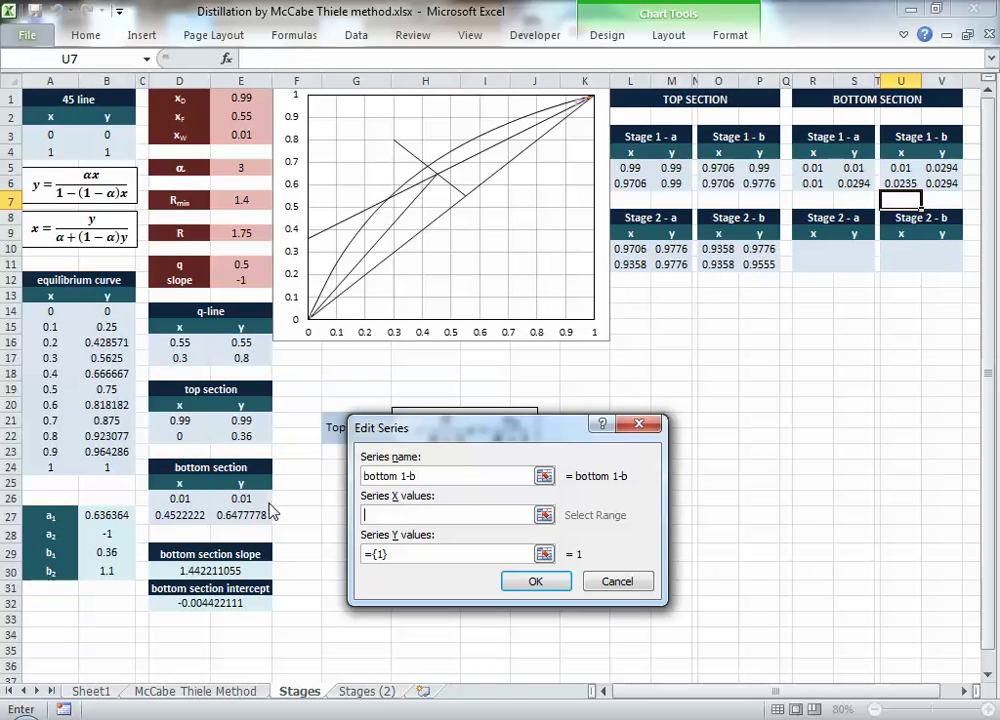
pyautogui.moveTo(880, 172); pyautogui.dragTo(937, 186)
pyautogui.press('Tab')
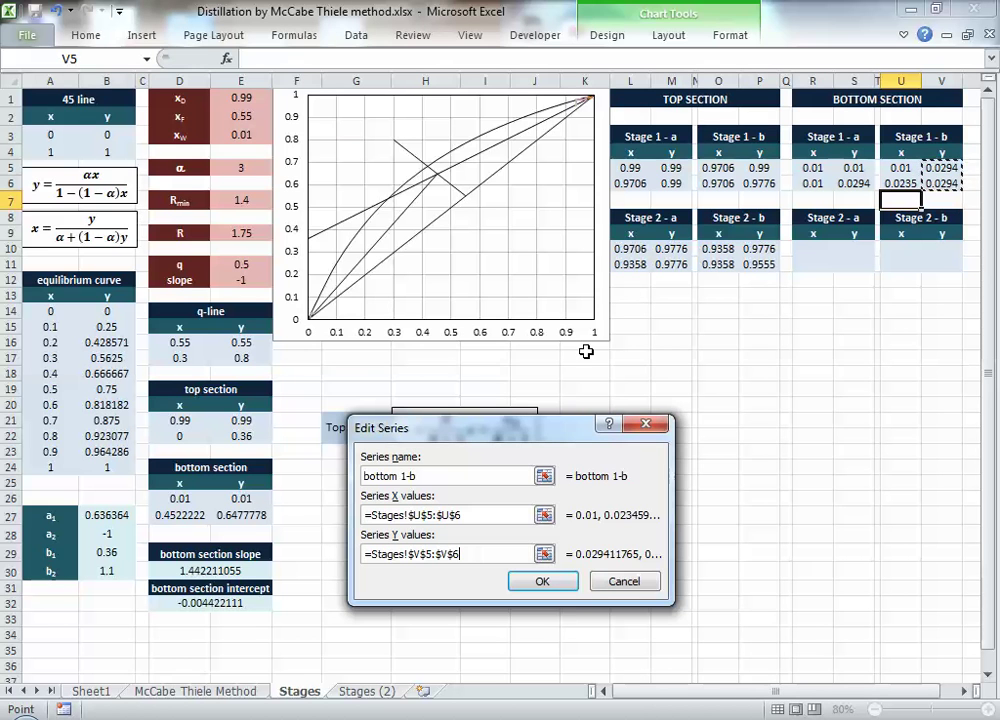
pyautogui.click(560, 589)
pyautogui.click(665, 642)
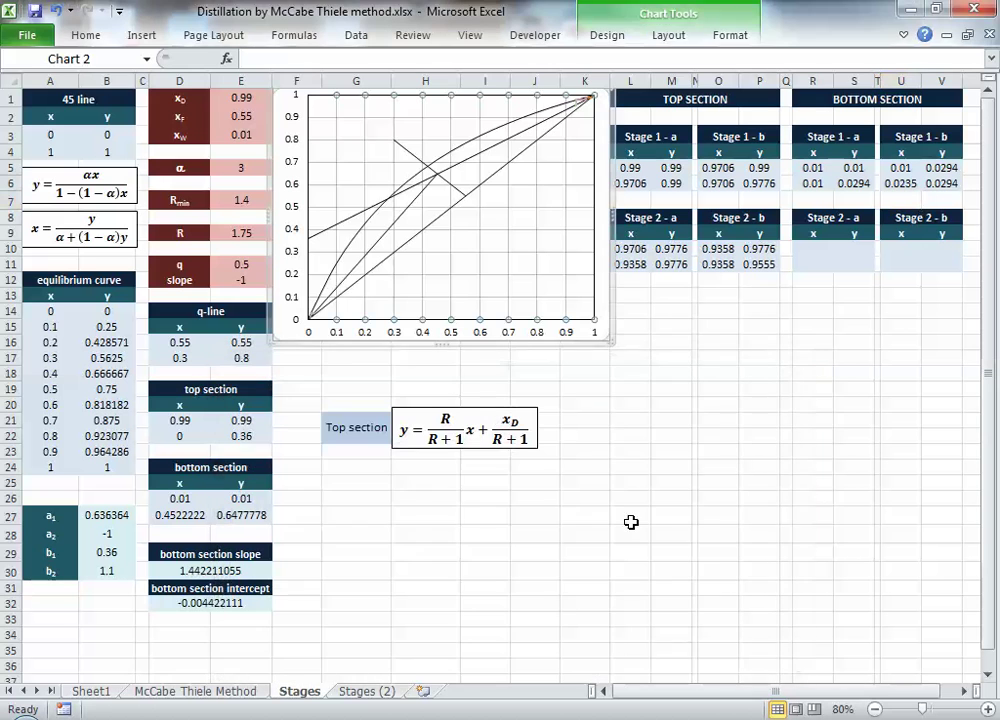
# Step: Examine the bottom section's Stage 1 steps up close near the diagram's origin, and return to the 80% overview
pyautogui.click(302, 348)
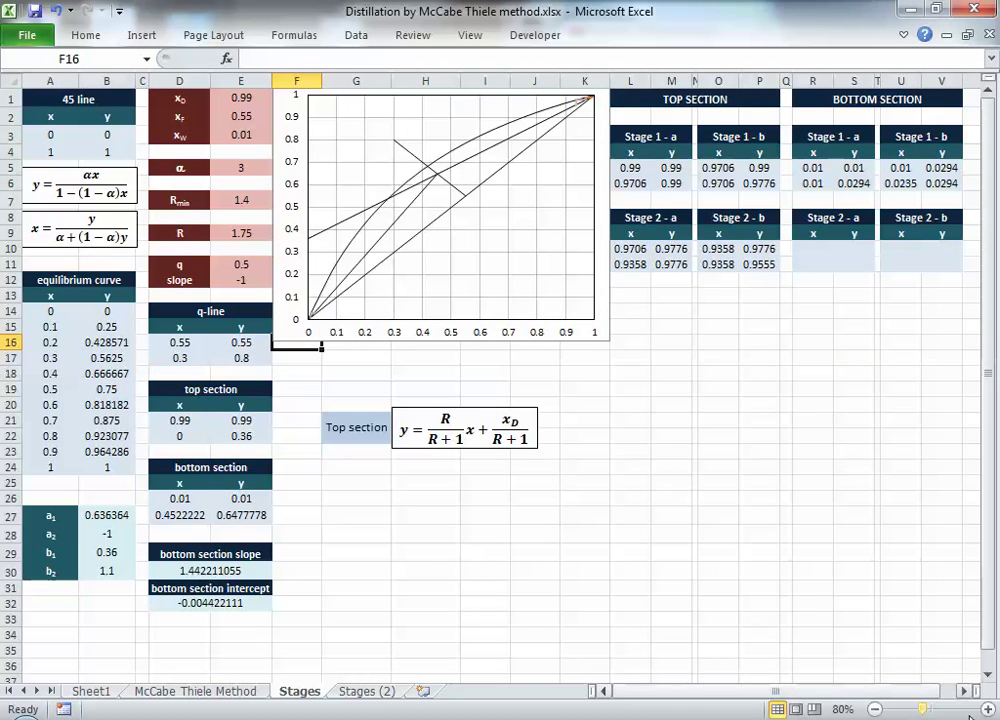
pyautogui.moveTo(922, 709); pyautogui.dragTo(970, 710)
pyautogui.press('Up')
pyautogui.press('Up')
pyautogui.press('Up')
pyautogui.press('Up')
pyautogui.press('Up')
pyautogui.press('Up')
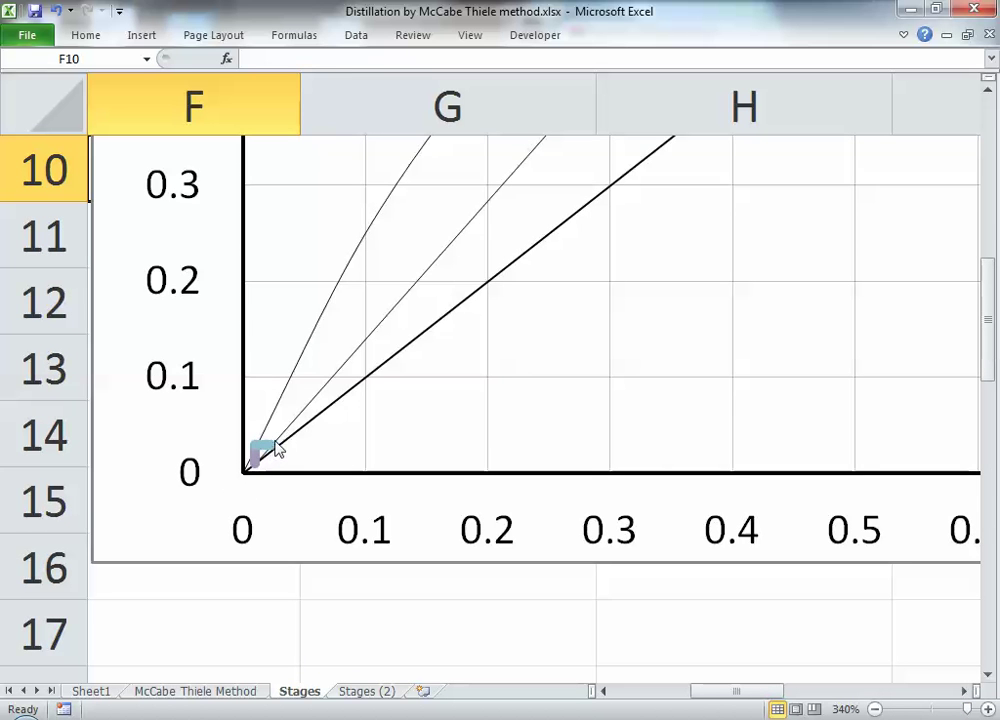
pyautogui.moveTo(266, 448)
pyautogui.click(875, 709)
pyautogui.click(875, 709)
pyautogui.click(875, 709)
pyautogui.click(875, 709)
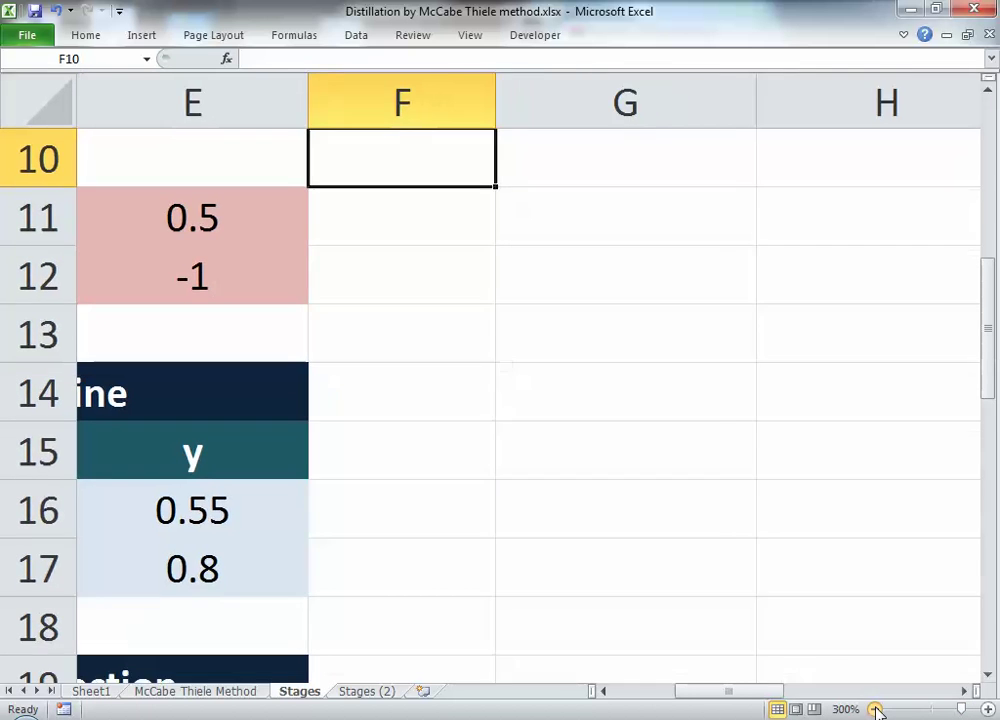
pyautogui.click(875, 709)
pyautogui.click(875, 709)
pyautogui.click(875, 709)
pyautogui.click(875, 709)
pyautogui.click(875, 709)
pyautogui.click(875, 709)
pyautogui.click(875, 709)
pyautogui.click(875, 709)
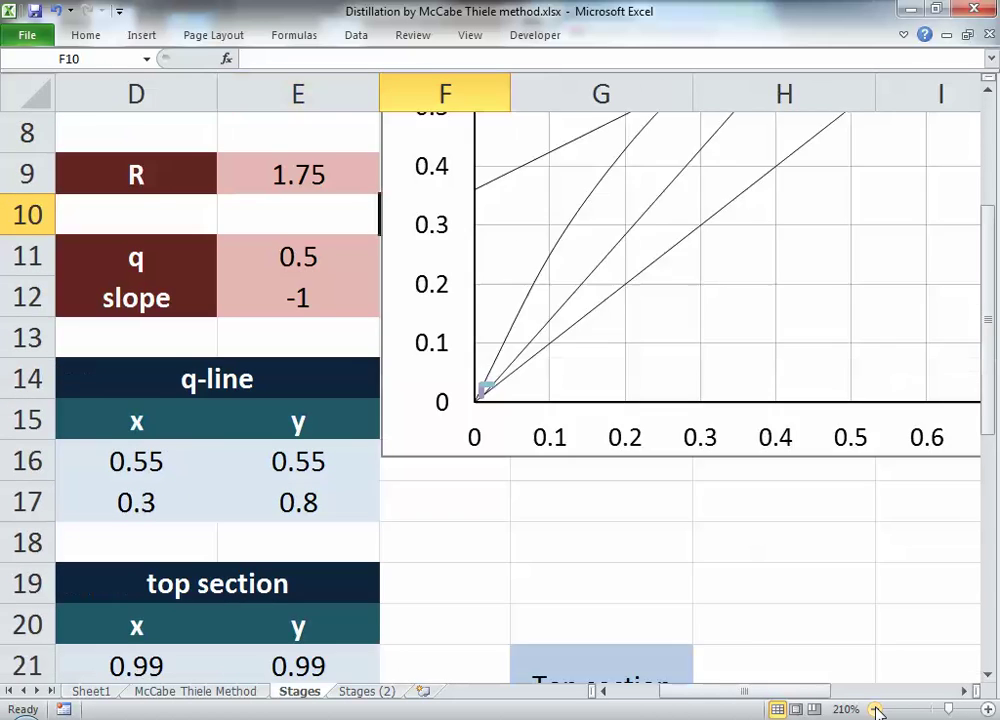
pyautogui.click(875, 709)
pyautogui.click(875, 709)
pyautogui.click(875, 709)
pyautogui.click(875, 709)
pyautogui.click(875, 709)
pyautogui.click(875, 709)
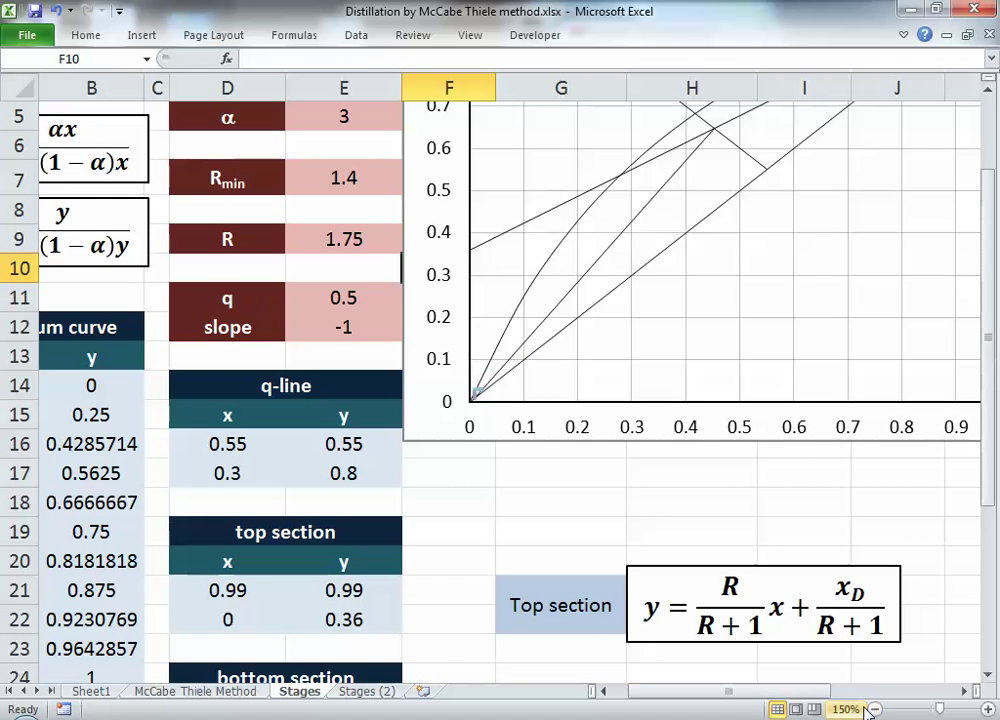
pyautogui.click(845, 709)
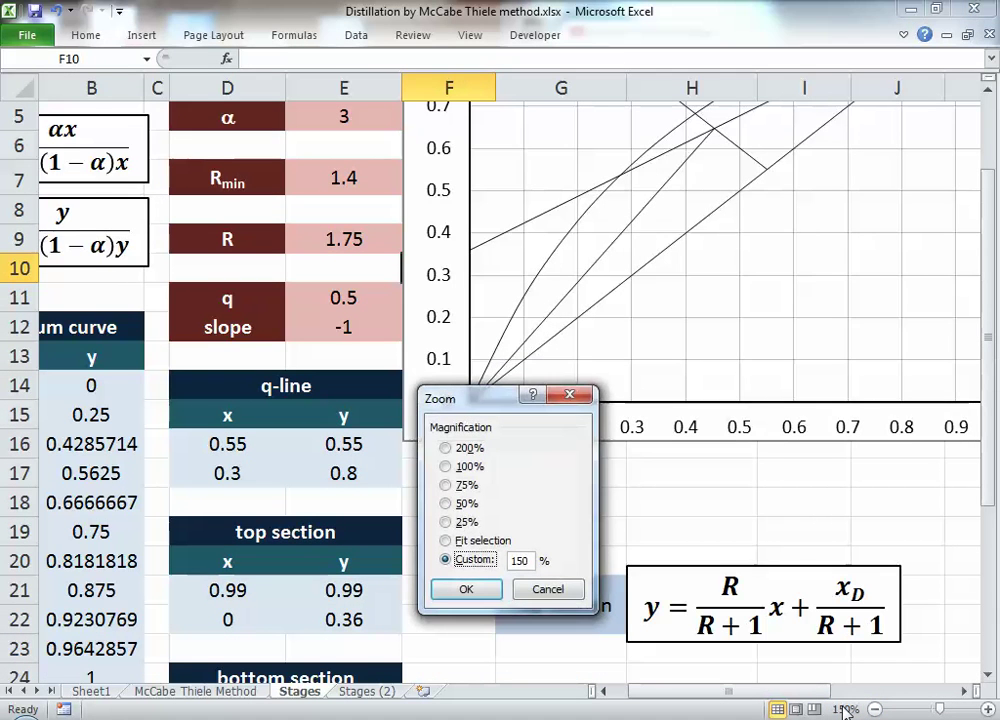
pyautogui.click(462, 466)
pyautogui.press('Return')
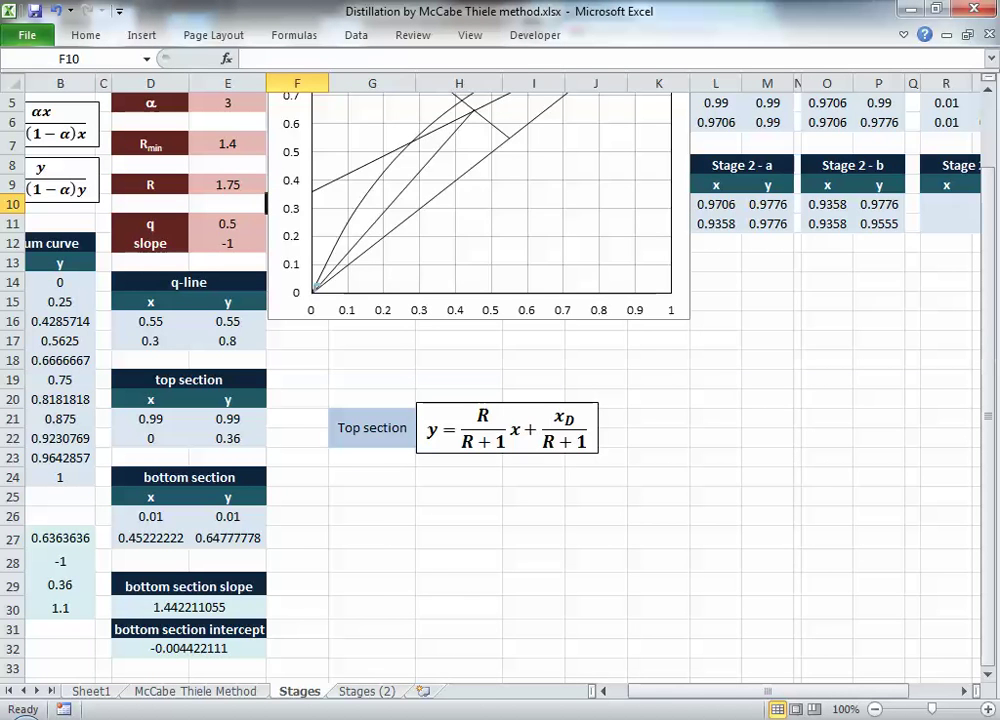
pyautogui.click(875, 709)
pyautogui.click(875, 709)
# Step: Copy the bottom section's Stage 1 formulas in R5:V6 into the Stage 2 tables starting at R10
pyautogui.click(778, 500)
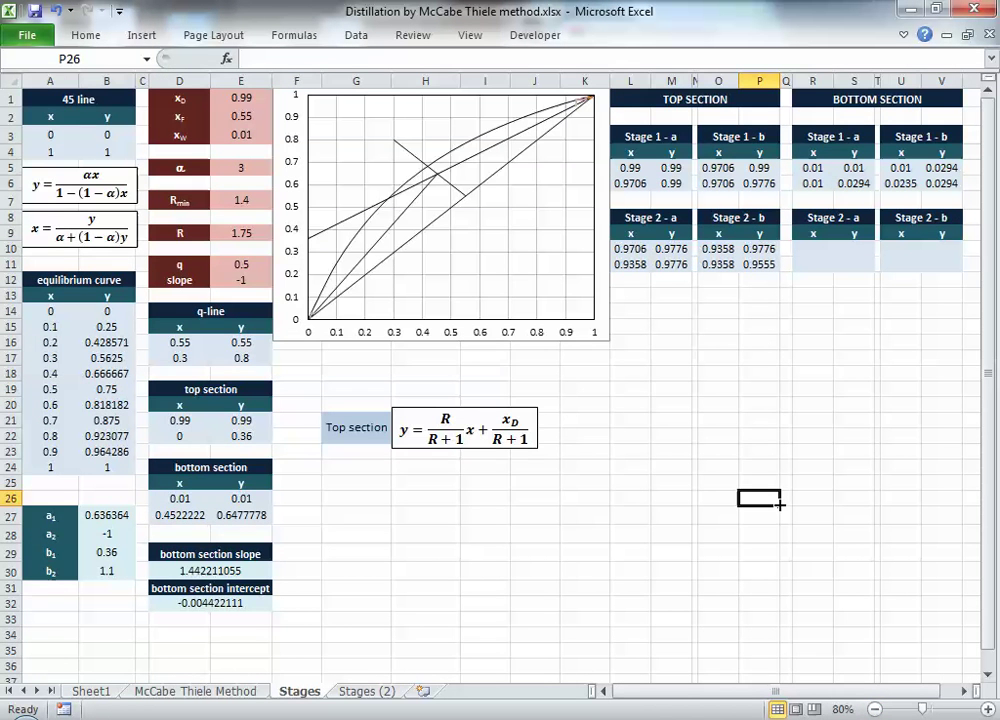
pyautogui.press('Up')
pyautogui.press('Up')
pyautogui.press('Up')
pyautogui.press('Up')
pyautogui.press('Up')
pyautogui.press('Up')
pyautogui.press('Up')
pyautogui.press('Up')
pyautogui.press('Up')
pyautogui.press('Up')
pyautogui.press('Up')
pyautogui.press('Up')
pyautogui.press('Up')
pyautogui.press('Up')
pyautogui.press('Up')
pyautogui.press('Up')
pyautogui.press('Up')
pyautogui.press('Up')
pyautogui.press('Up')
pyautogui.press('Up')
pyautogui.press('Down')
pyautogui.press('Down')
pyautogui.press('Down')
pyautogui.press('Down')
pyautogui.press('Right')
pyautogui.press('Right')
pyautogui.hotkey('shift', 'Right')
pyautogui.hotkey('shift', 'Right')
pyautogui.hotkey('shift', 'Right')
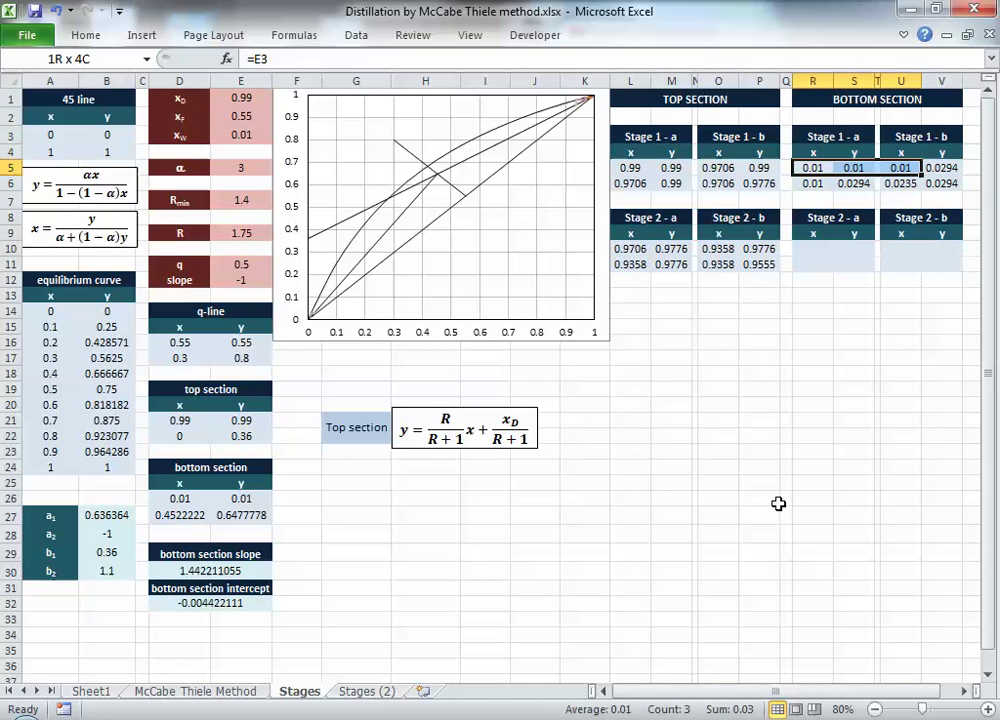
pyautogui.hotkey('shift', 'Right')
pyautogui.hotkey('shift', 'Down')
pyautogui.hotkey('shift', 'Down')
pyautogui.hotkey('shift', 'Up')
pyautogui.hotkey('ctrl', 'c')
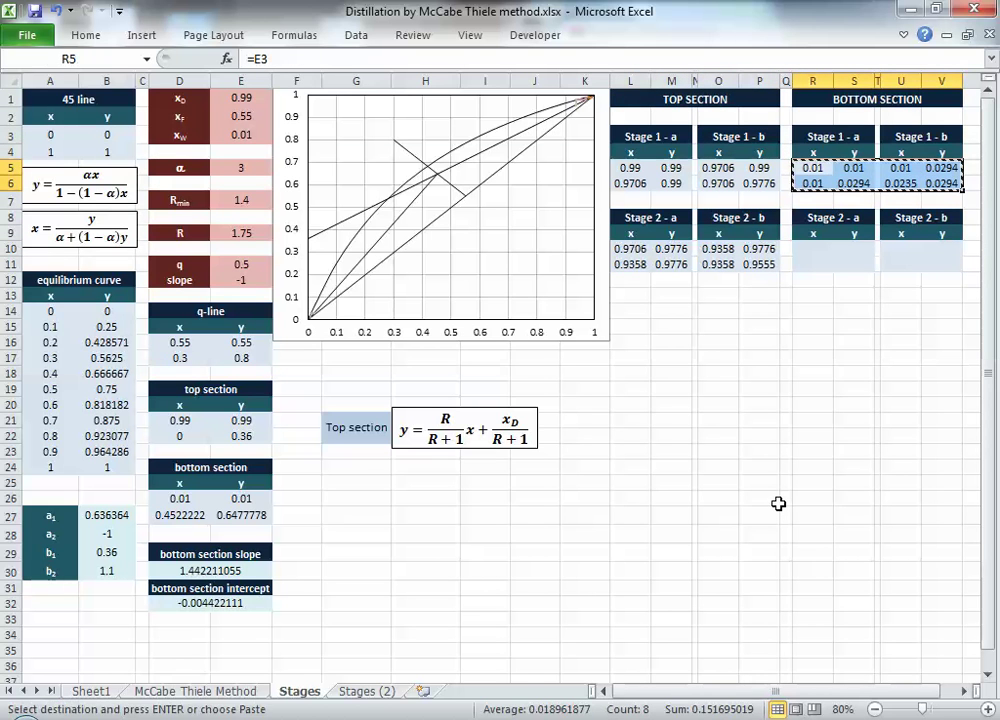
pyautogui.press('Down')
pyautogui.press('Down')
pyautogui.press('Down')
pyautogui.press('Down')
pyautogui.press('Down')
pyautogui.hotkey('ctrl', 'v')
# Step: Link the bottom section's Stage 2 - a first point to the end of Stage 1 - b: =U6 in R10 and =V6 in S10
pyautogui.press('Right')
pyautogui.press('Left')
pyautogui.write('=')
pyautogui.click(906, 183)
pyautogui.press('Tab')
pyautogui.write('=')
pyautogui.click(930, 183)
pyautogui.press('Return')
# Step: Add a chart series named bottom 2-a with X values R10:R11 and Y values S10:S11
pyautogui.rightClick(388, 258)
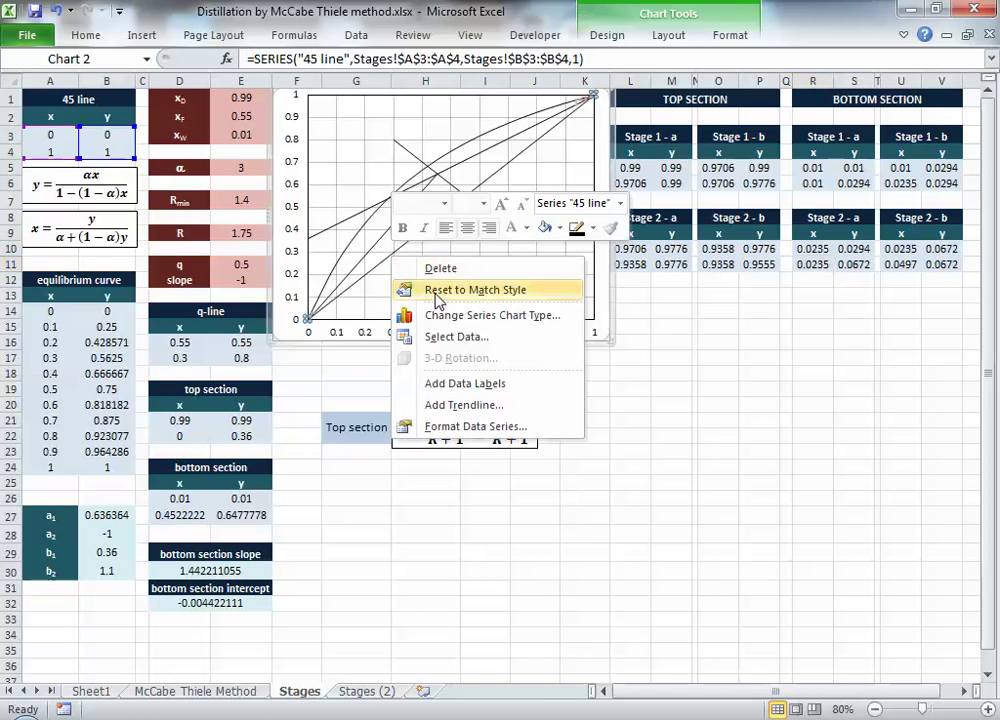
pyautogui.click(448, 337)
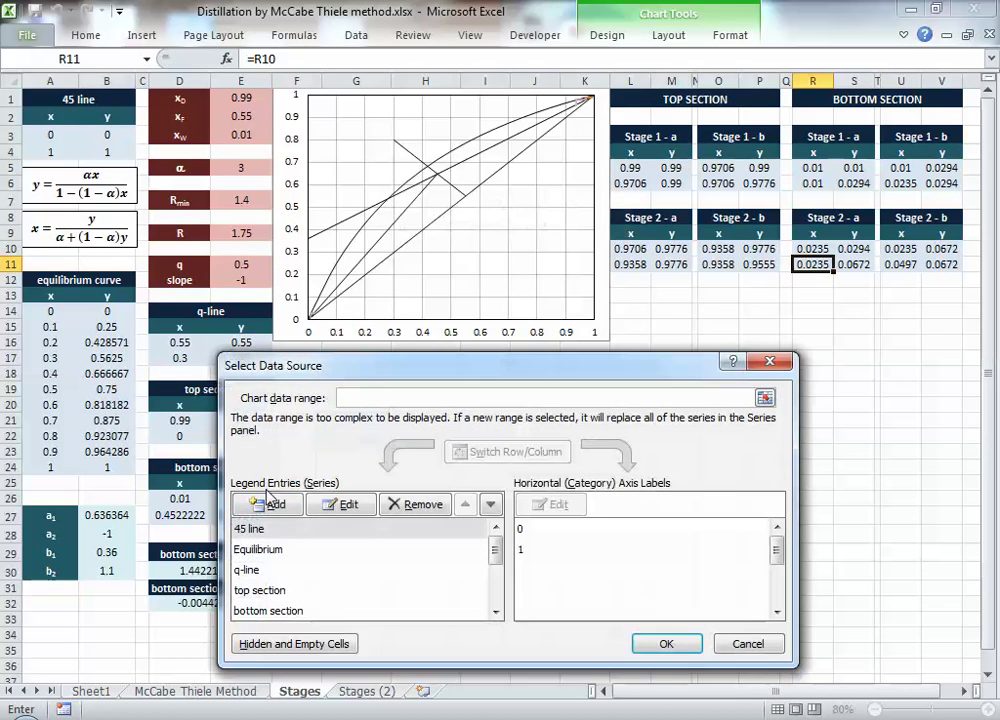
pyautogui.click(270, 505)
pyautogui.write('bottom')
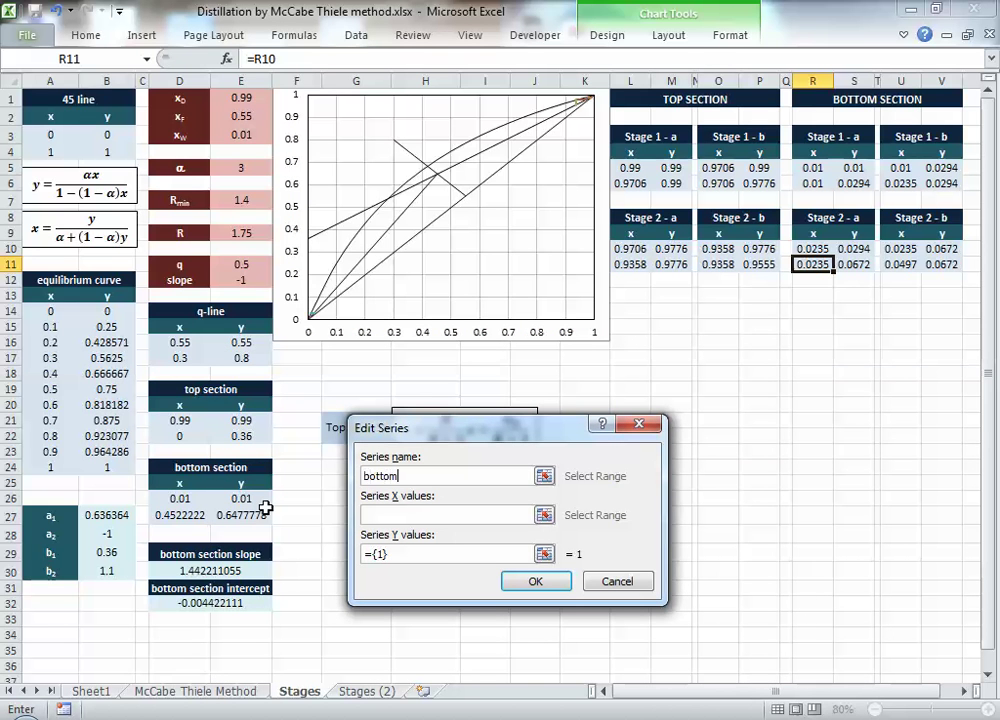
pyautogui.write(' 2-a')
pyautogui.moveTo(888, 250); pyautogui.dragTo(888, 261)
pyautogui.press('Tab')
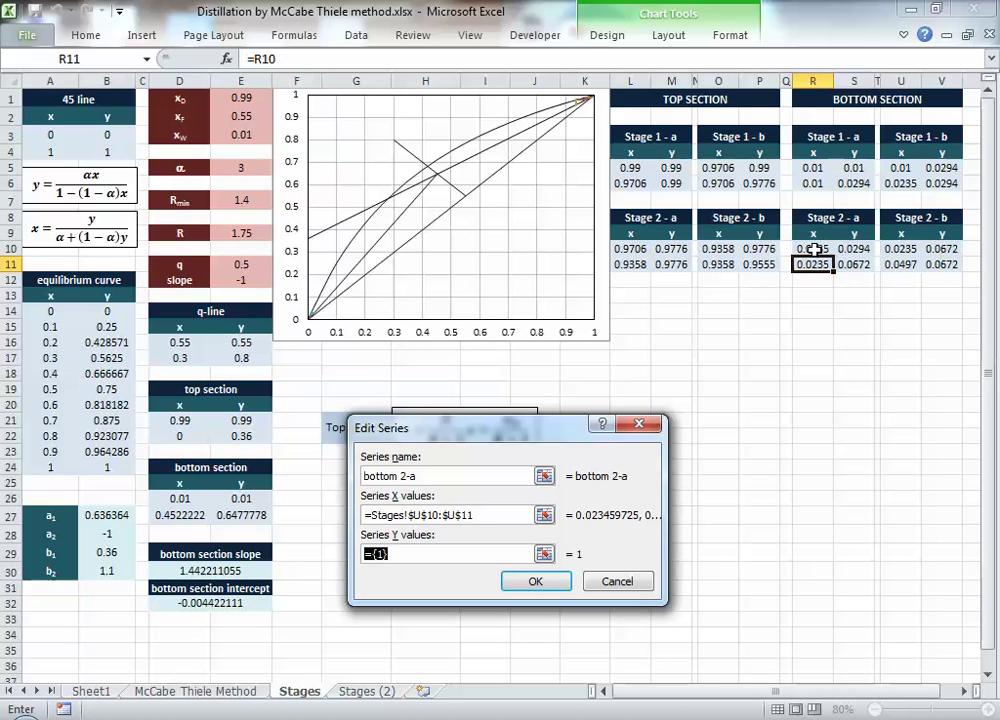
pyautogui.hotkey('shift', 'Tab')
pyautogui.moveTo(812, 249); pyautogui.dragTo(856, 265)
pyautogui.press('Tab')
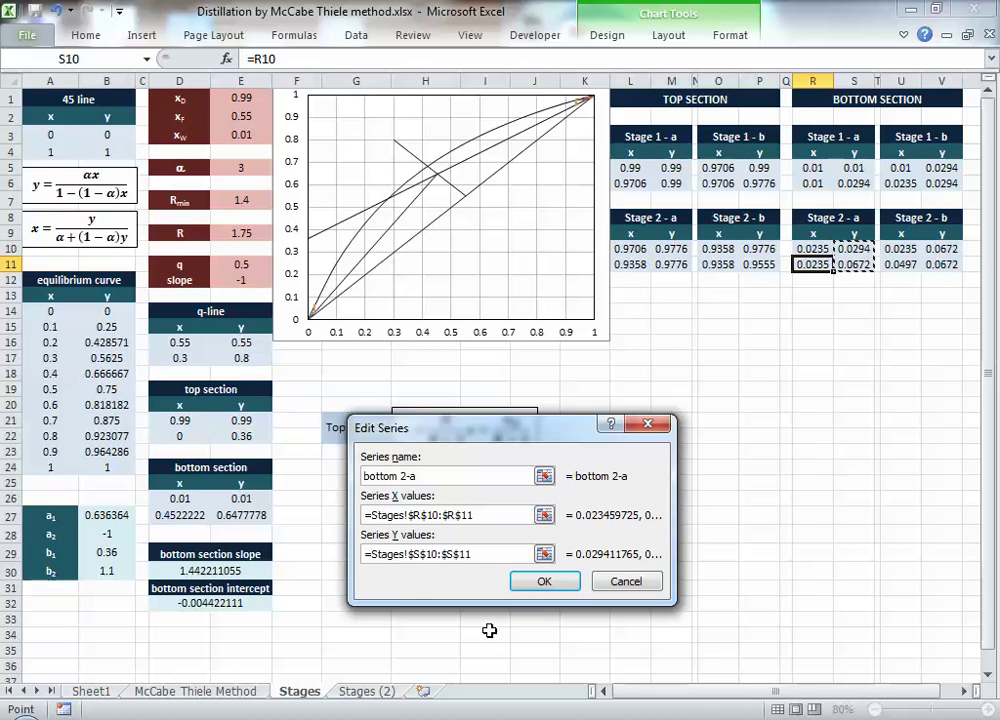
pyautogui.click(543, 581)
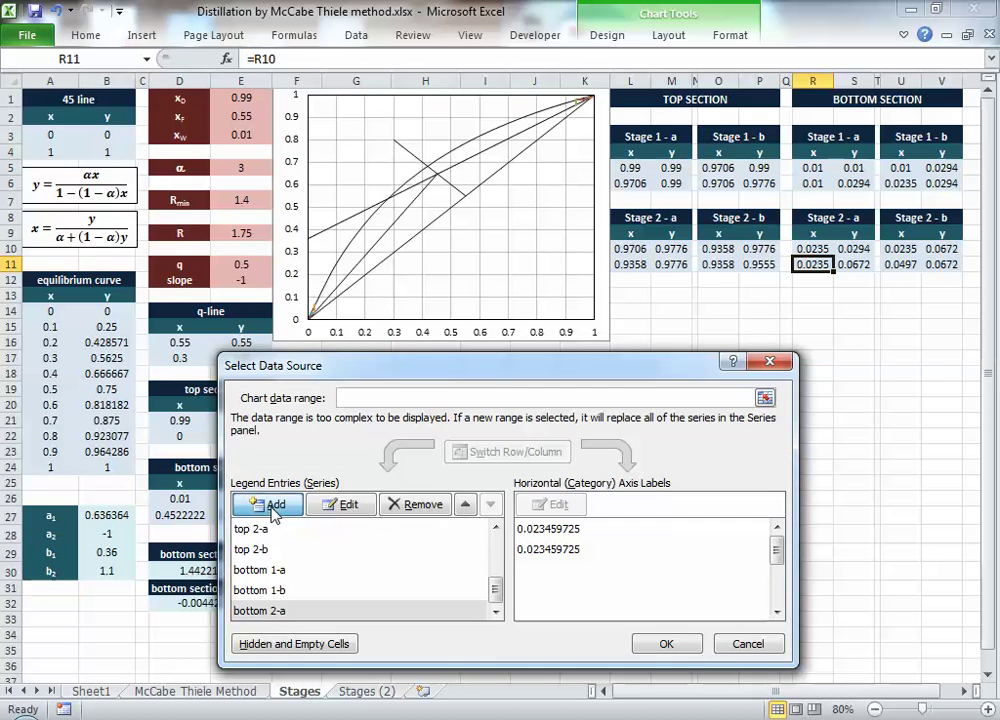
# Step: Add a chart series named bottom 2-b with X values U10:U11 and Y values V10:V11, and accept the chart data
pyautogui.click(268, 508)
pyautogui.write('bottom 2b')
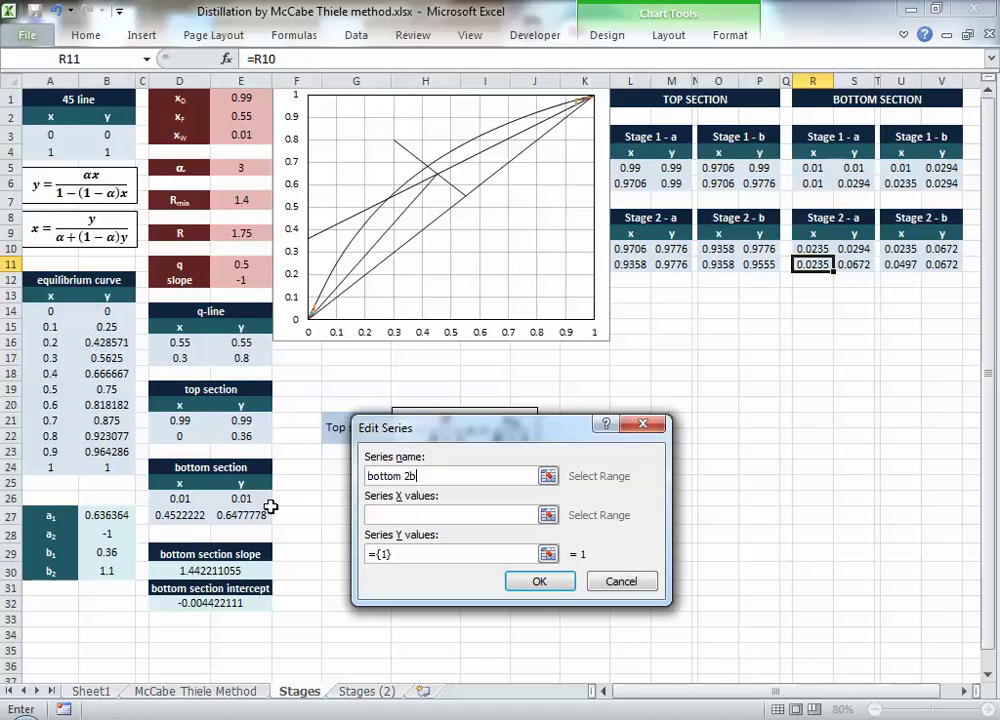
pyautogui.write('-b')
pyautogui.press('Tab')
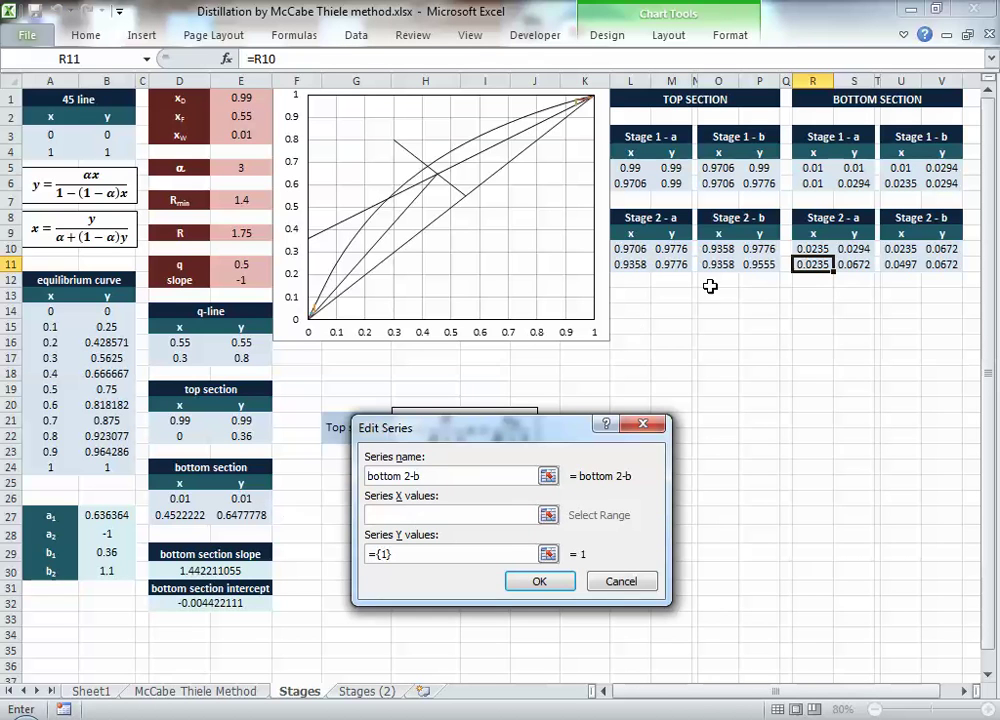
pyautogui.moveTo(914, 241); pyautogui.dragTo(942, 266)
pyautogui.press('Tab')
pyautogui.press('Return')
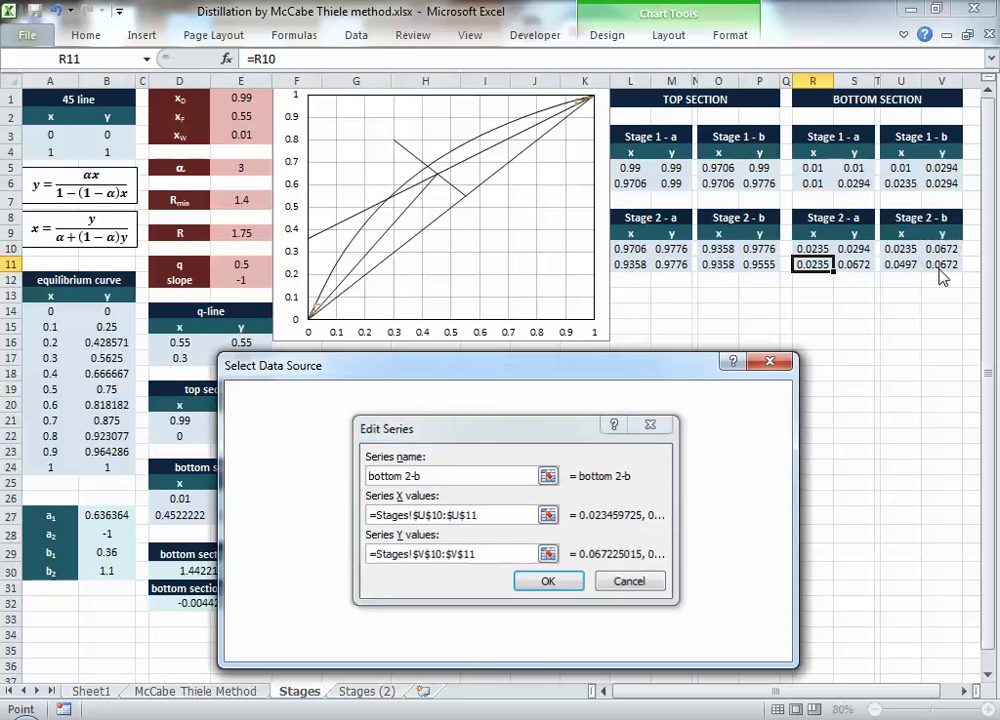
pyautogui.click(283, 506)
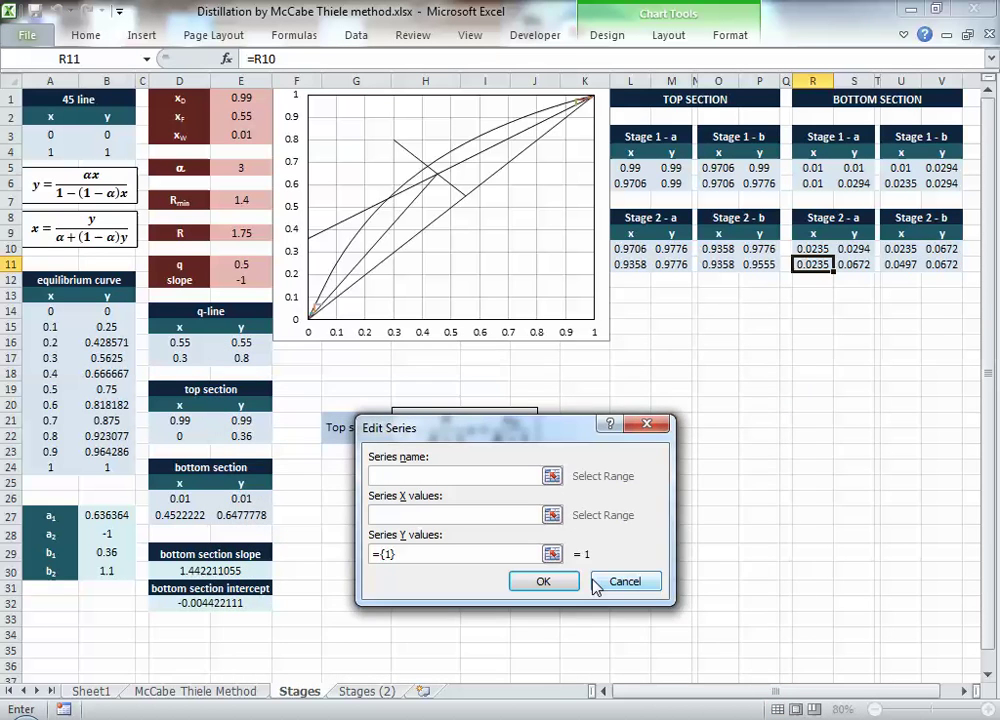
pyautogui.click(612, 582)
pyautogui.click(647, 644)
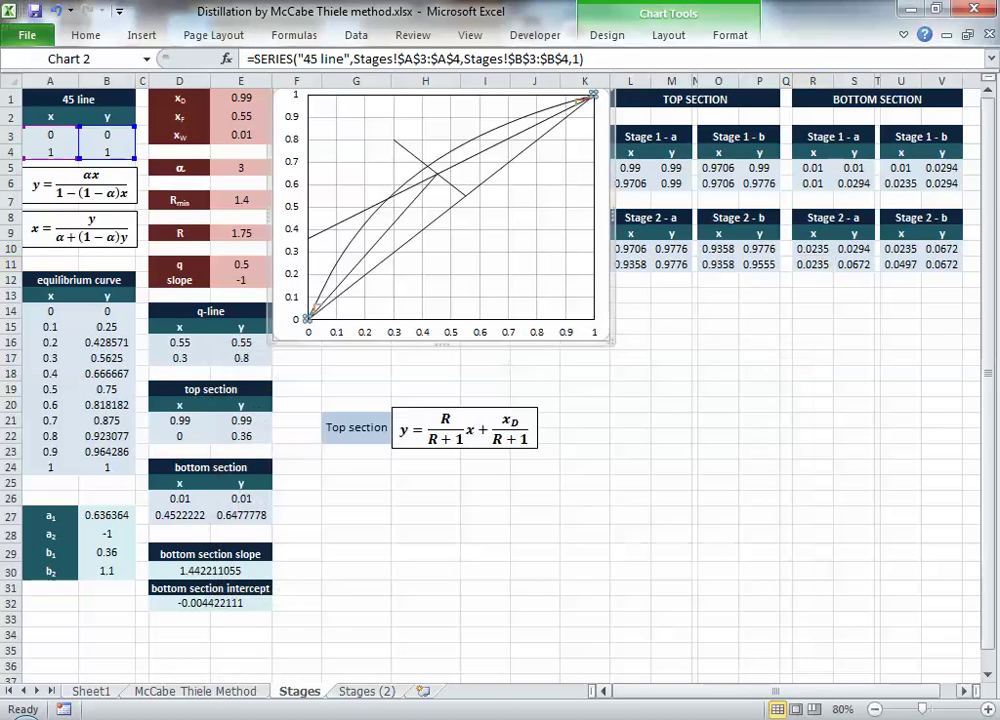
# Step: Examine the bottom section's Stage 2 steps up close near the diagram's origin, and return to the 80% overview
pyautogui.click(318, 345)
pyautogui.moveTo(921, 709); pyautogui.dragTo(970, 710)
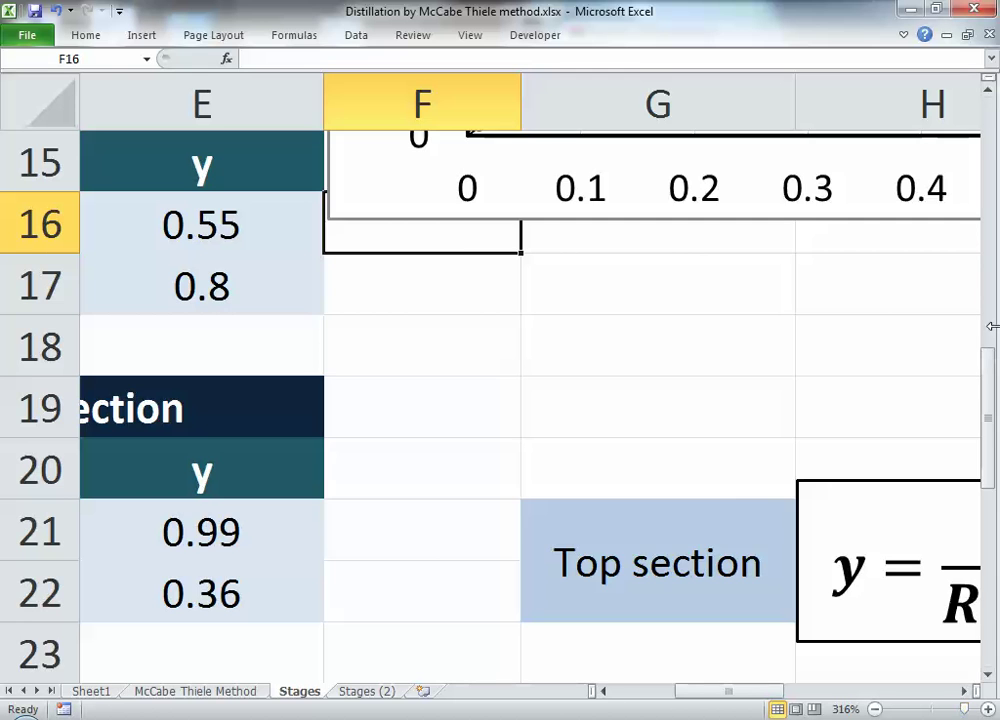
pyautogui.moveTo(993, 357); pyautogui.dragTo(990, 287)
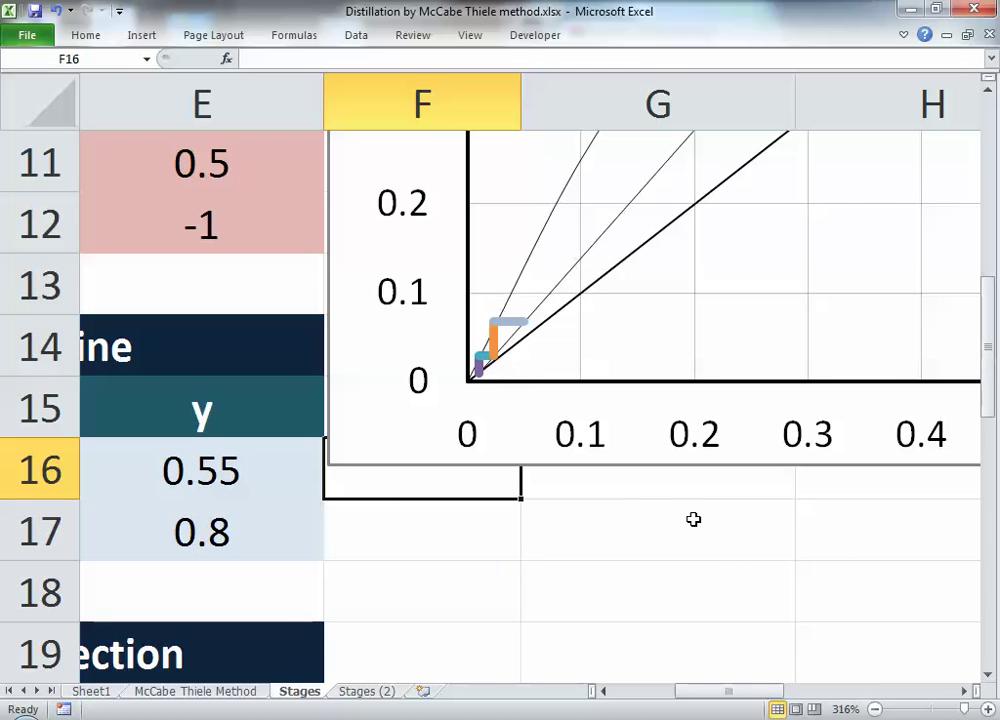
pyautogui.click(912, 710)
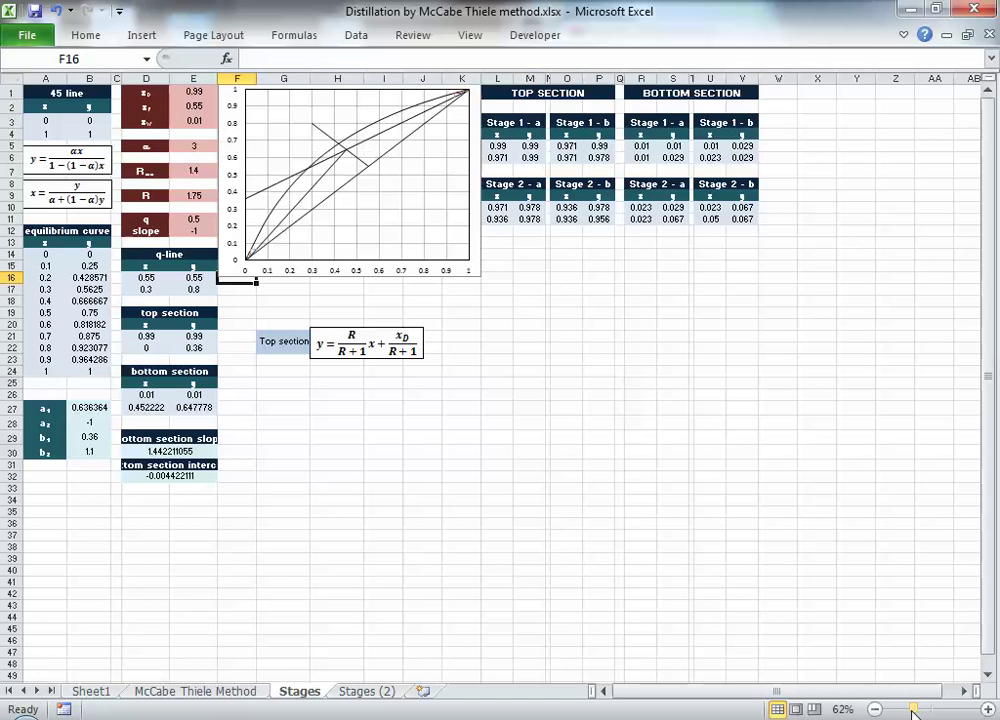
pyautogui.click(988, 710)
pyautogui.click(988, 710)
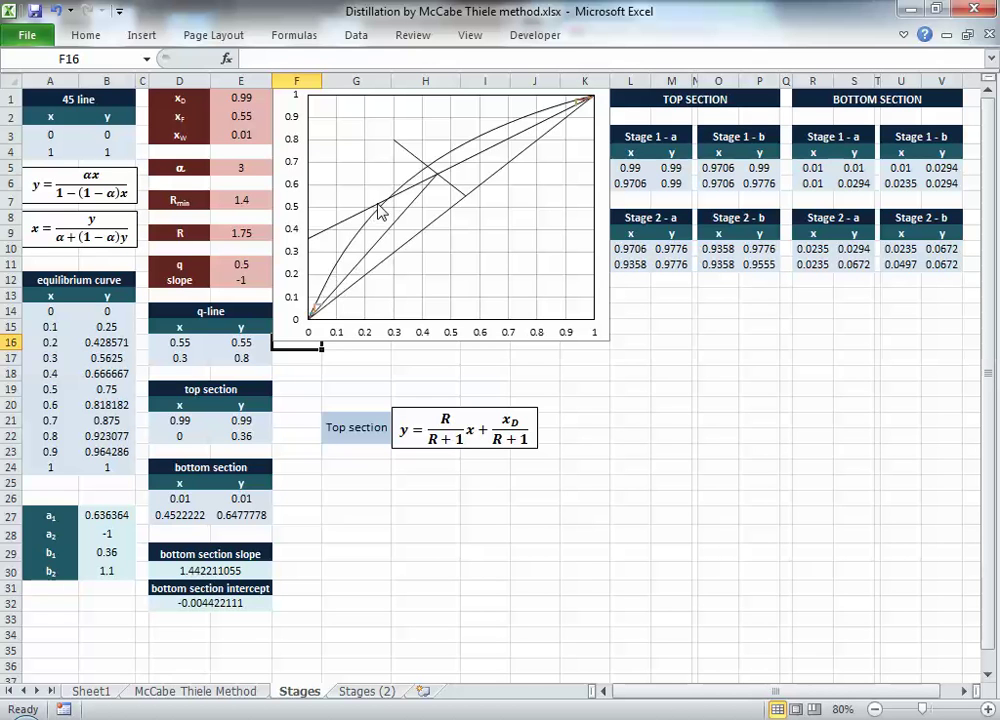
# Step: Inspect the point where the operating lines meet on the diagram, and the Stage 2 tables in L8:V11
pyautogui.moveTo(438, 183)
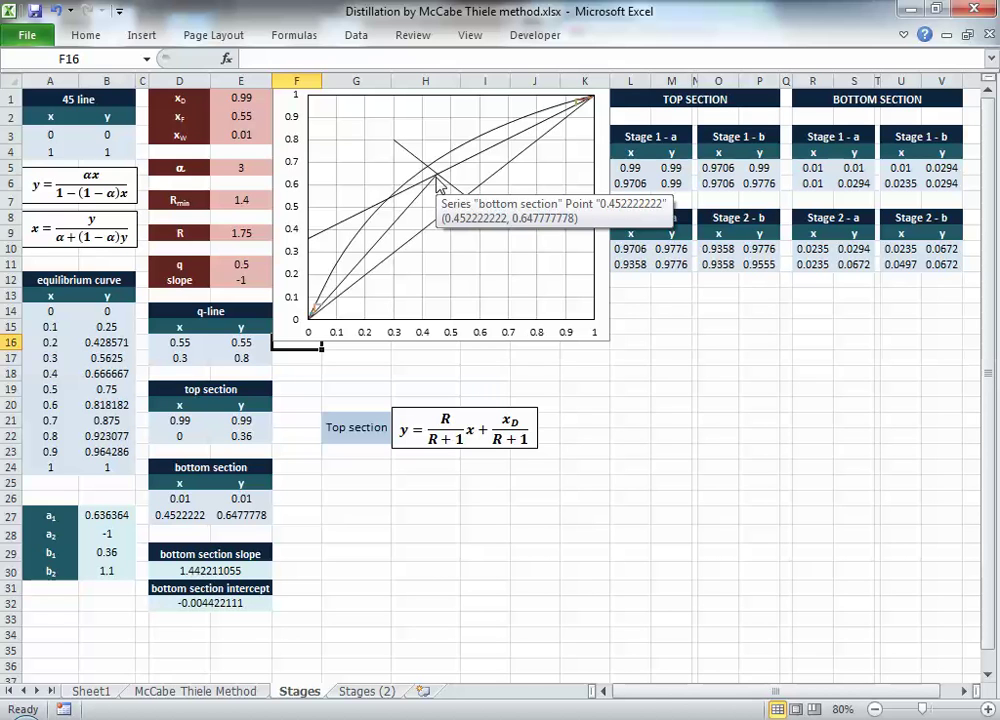
pyautogui.click(788, 233)
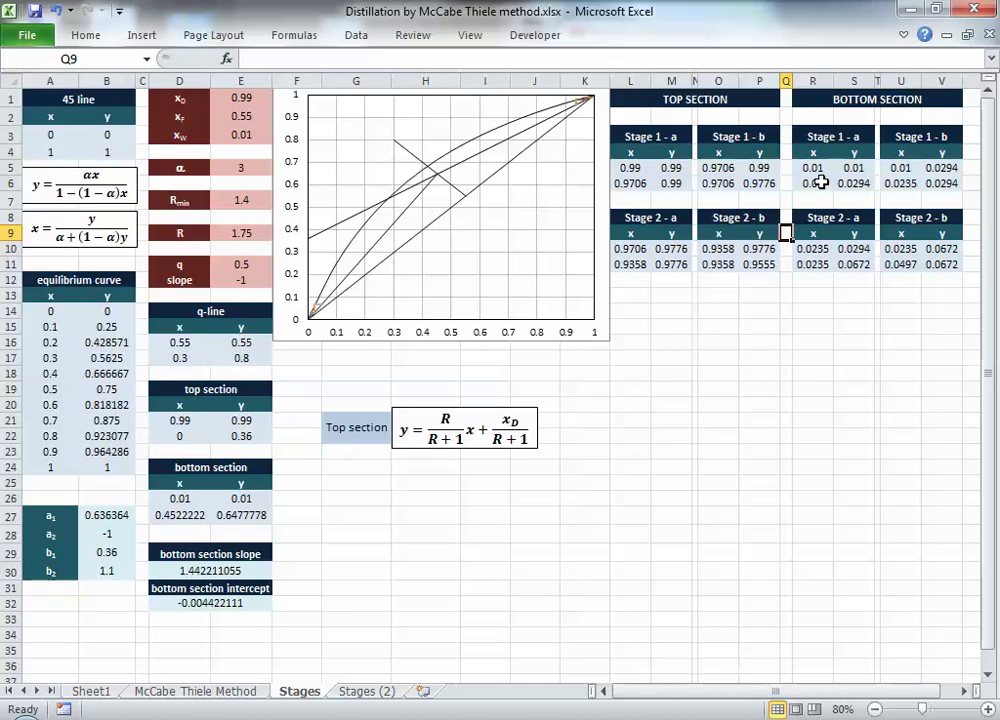
pyautogui.moveTo(638, 217); pyautogui.dragTo(910, 263)
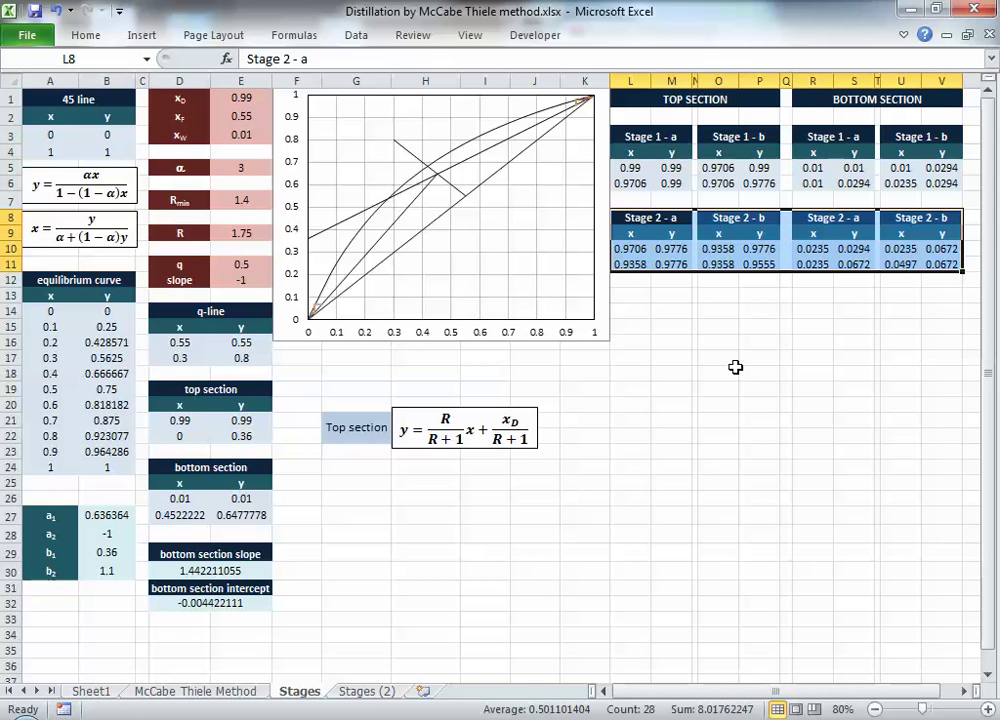
# Step: Open the completed Stages (2) sheet and set the distillate composition xD in E1 to 96%
pyautogui.click(362, 692)
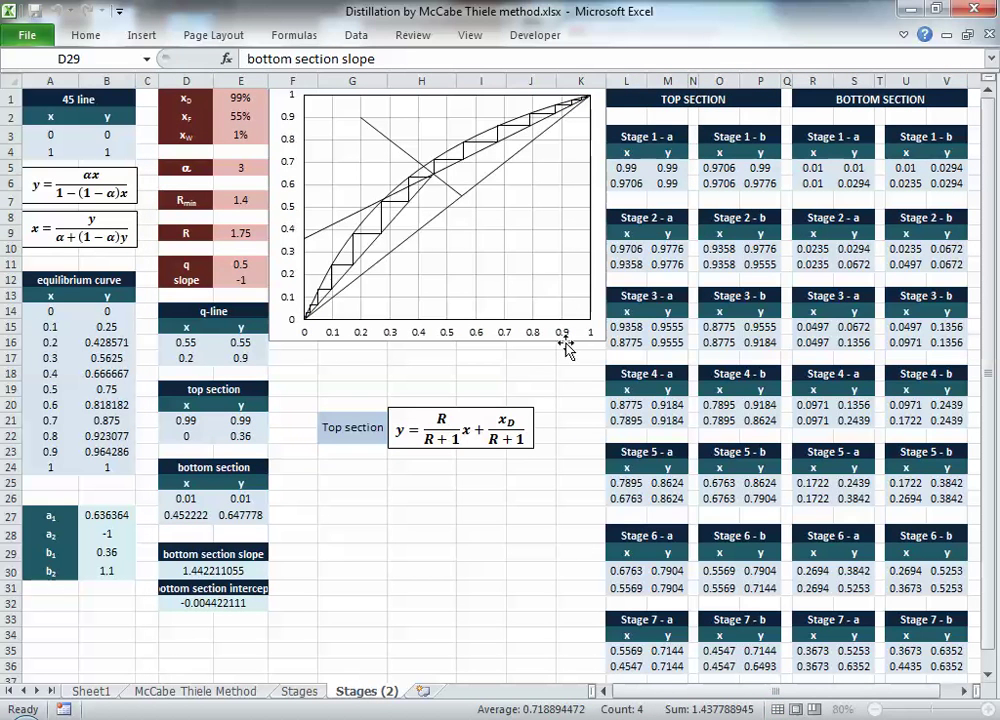
pyautogui.moveTo(988, 218)
pyautogui.mouseDown()
pyautogui.moveTo(989, 245)
pyautogui.moveTo(990, 193)
pyautogui.mouseUp()
pyautogui.click(229, 100)
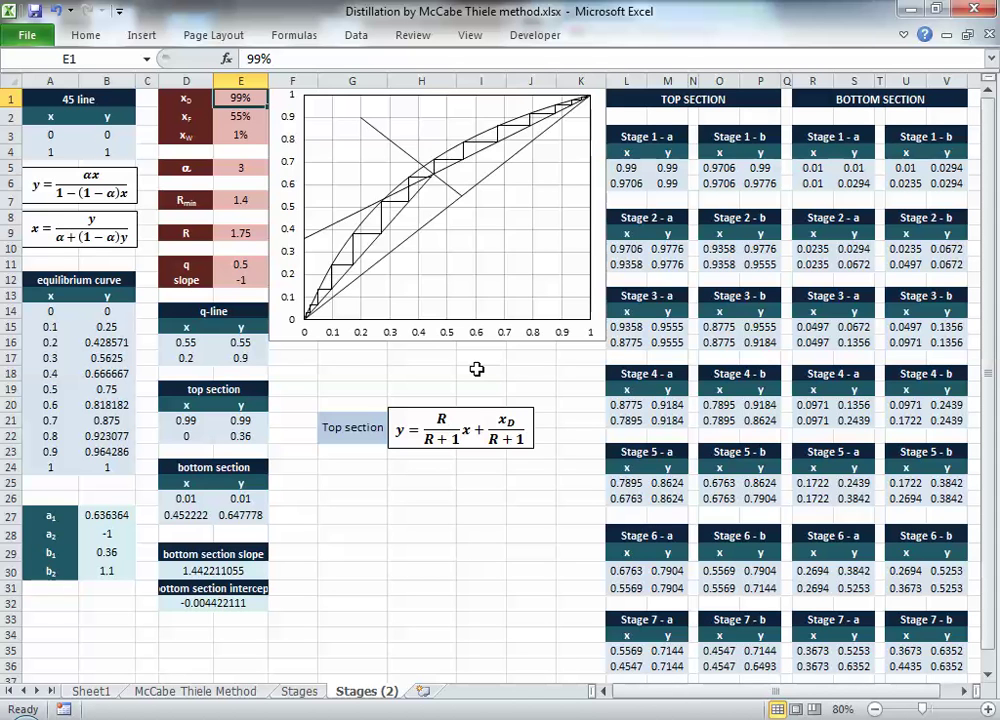
pyautogui.write('96')
pyautogui.press('Return')
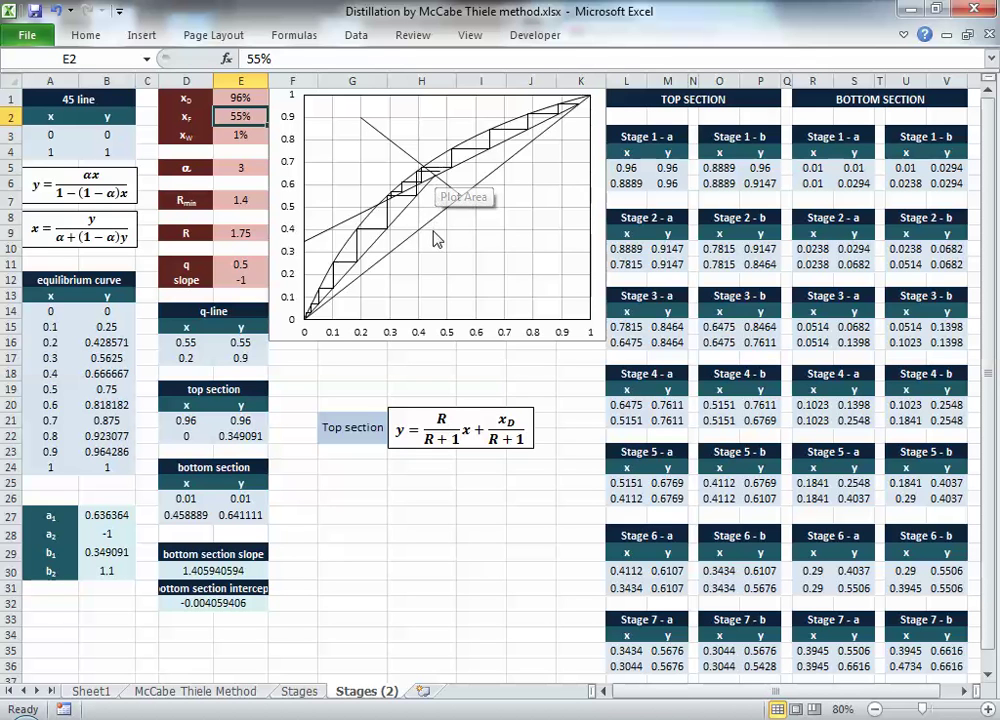
# Step: Set the bottoms composition xW in E3 to 3%
pyautogui.click(240, 99)
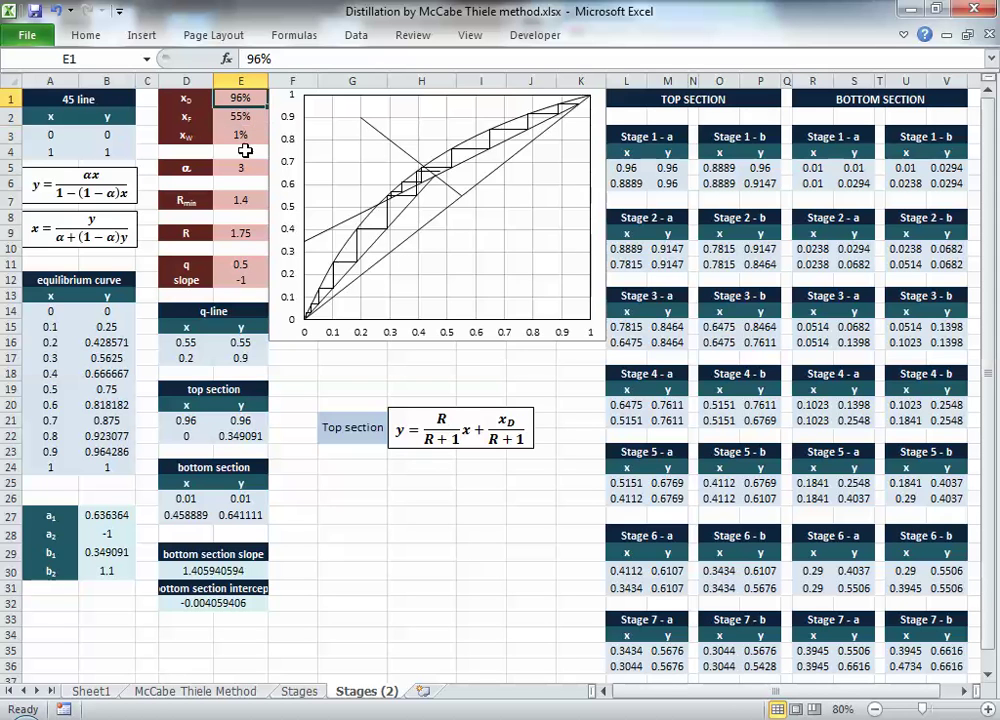
pyautogui.press('Down')
pyautogui.press('Down')
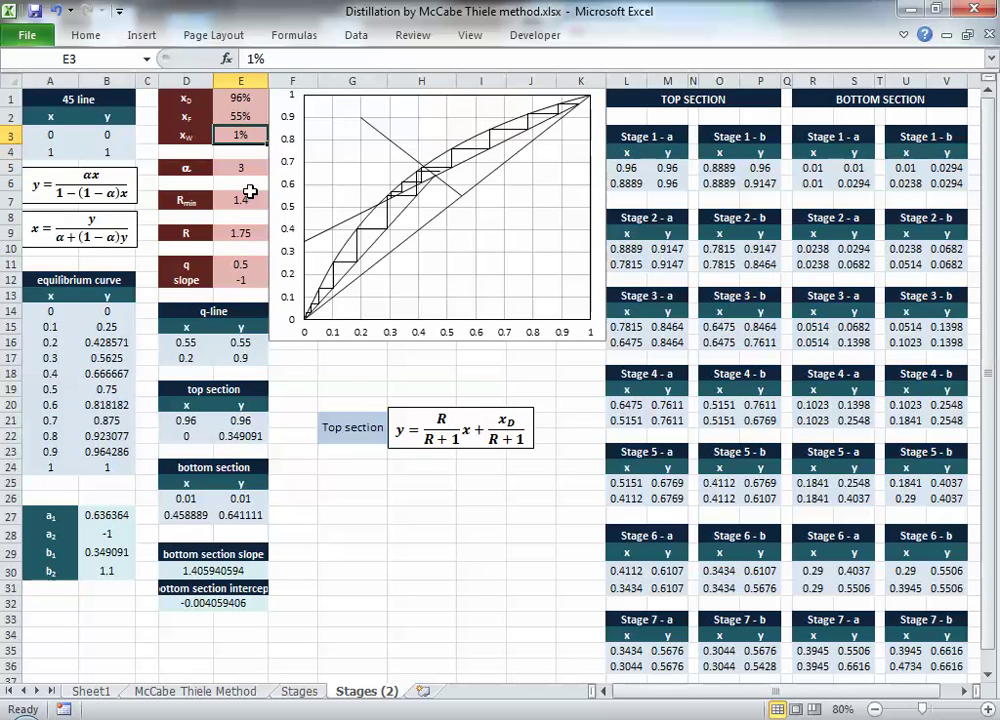
pyautogui.write('3')
pyautogui.press('Return')
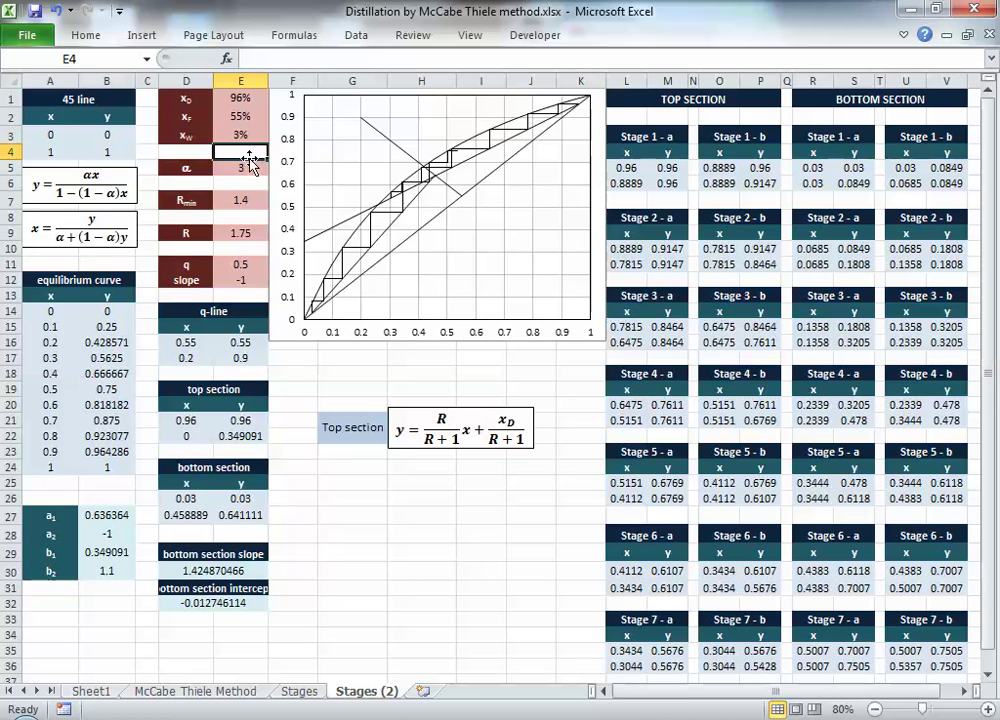
# Step: Try relative volatility α values of 2.8 and 2.7 in E5 to test their effect on the diagram
pyautogui.click(247, 174)
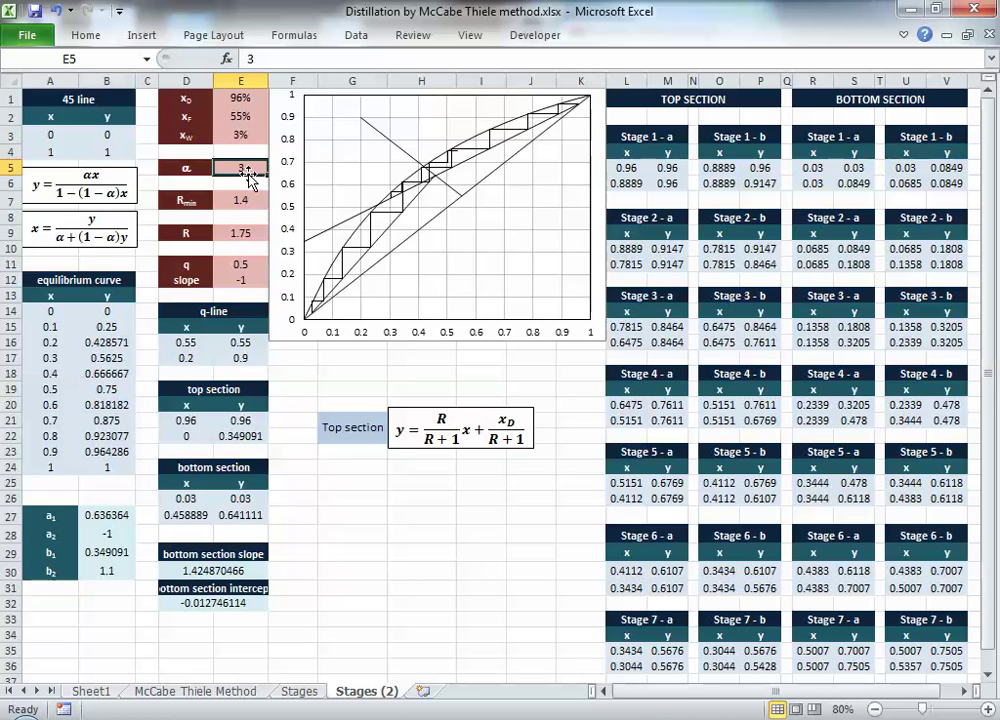
pyautogui.write('1')
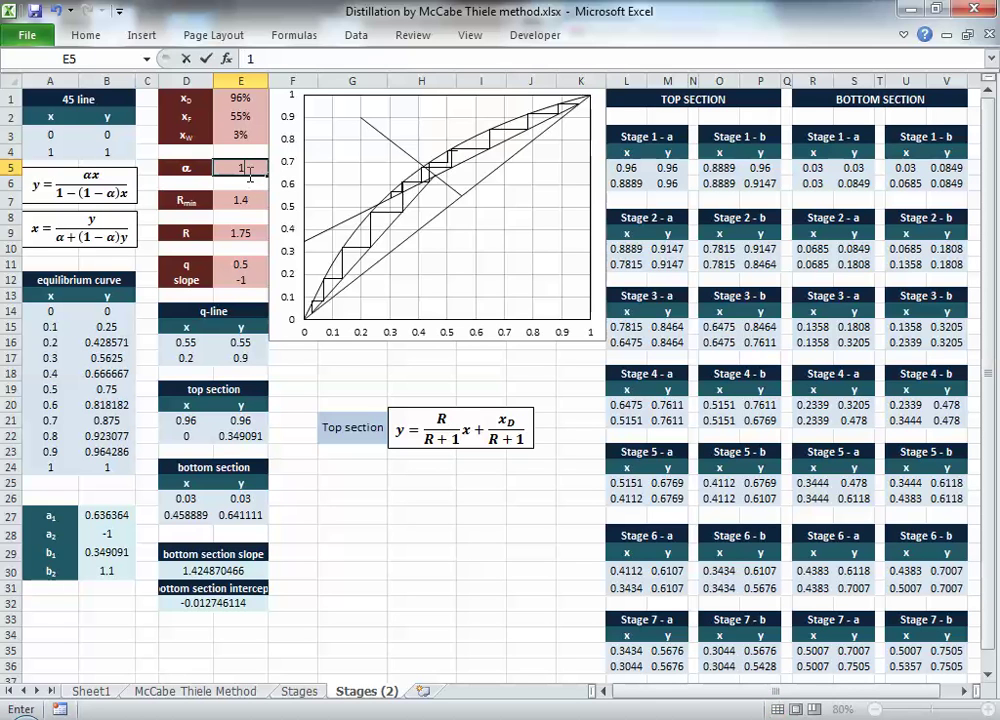
pyautogui.press('BackSpace')
pyautogui.write('2.8')
pyautogui.hotkey('ctrl', 'Return')
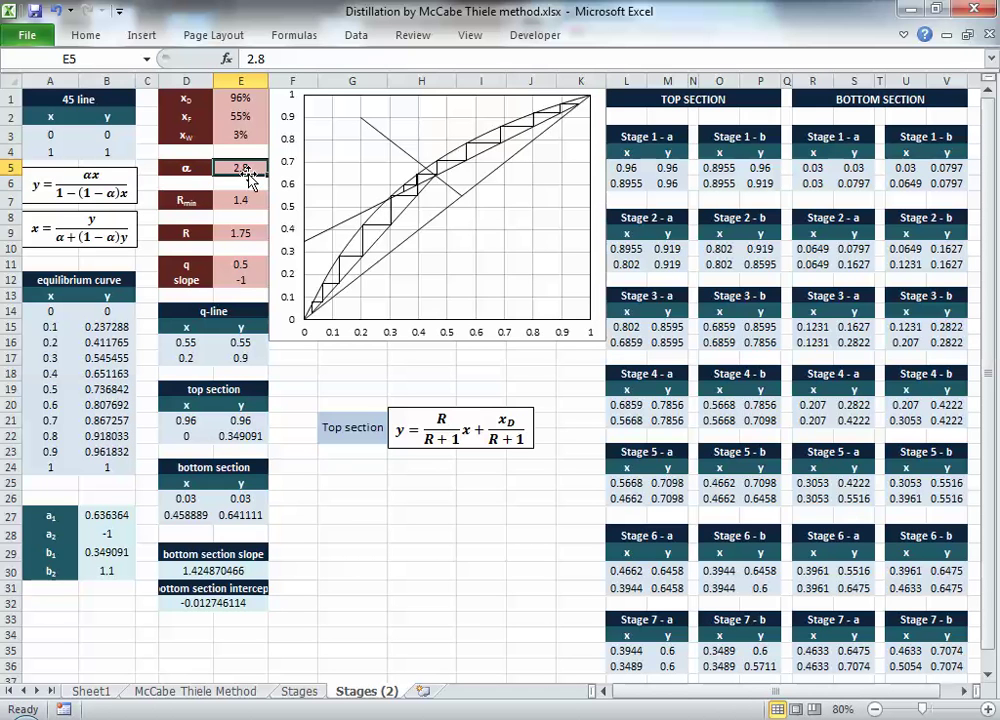
pyautogui.doubleClick(247, 172)
pyautogui.press('BackSpace')
pyautogui.write('7')
pyautogui.press('Return')
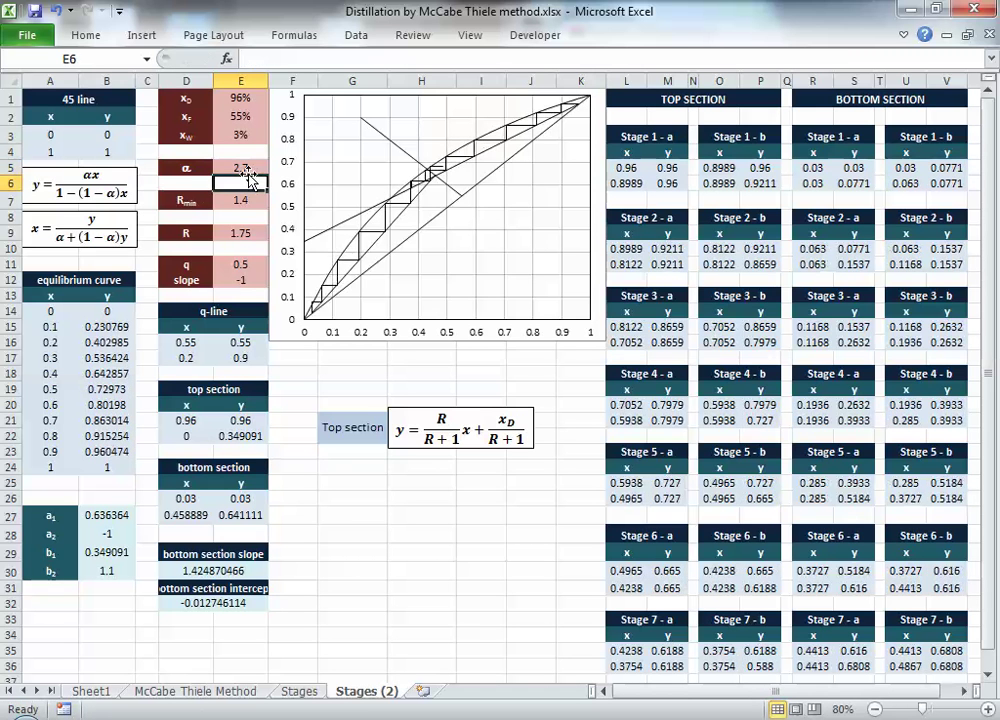
# Step: Set the relative volatility α in E5 to 2.5
pyautogui.click(263, 165)
pyautogui.doubleClick(236, 170)
pyautogui.press('BackSpace')
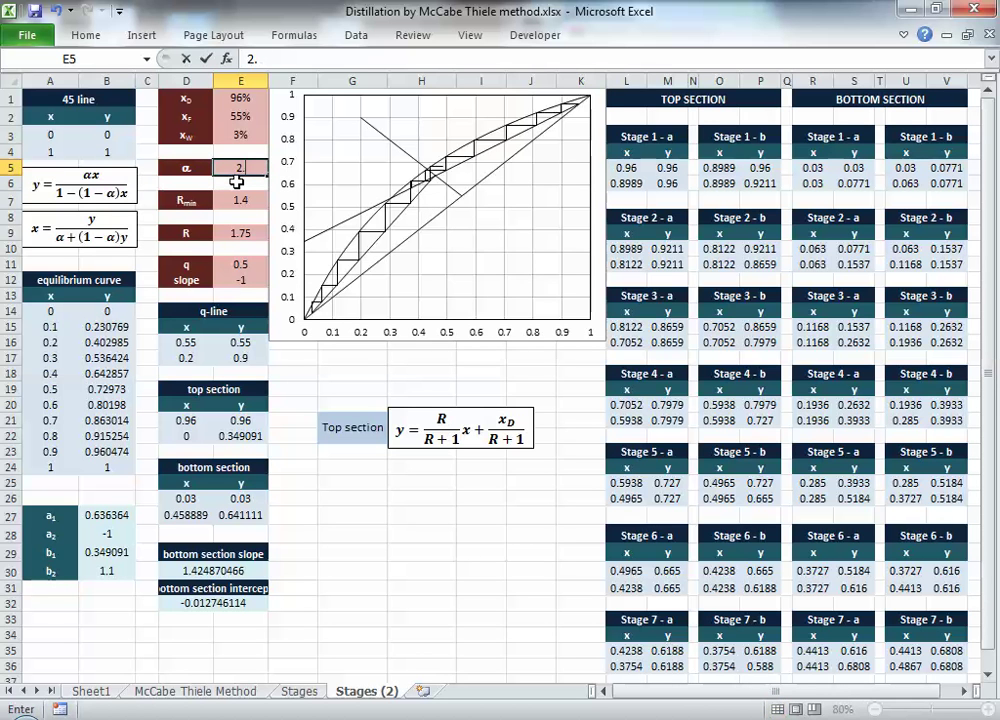
pyautogui.write('5')
pyautogui.press('Return')
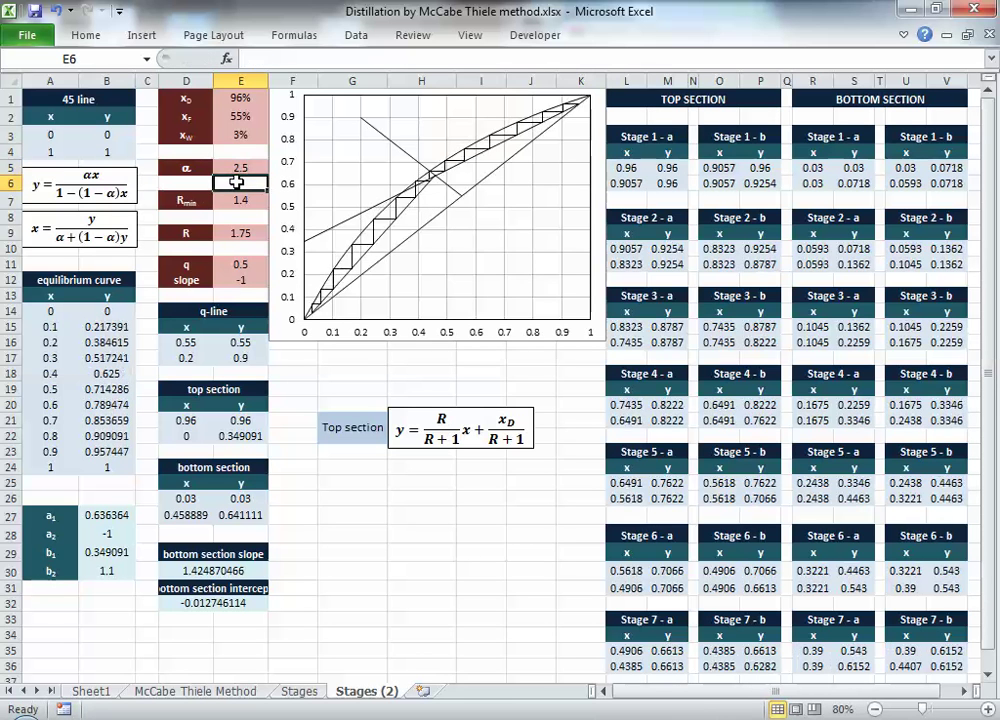